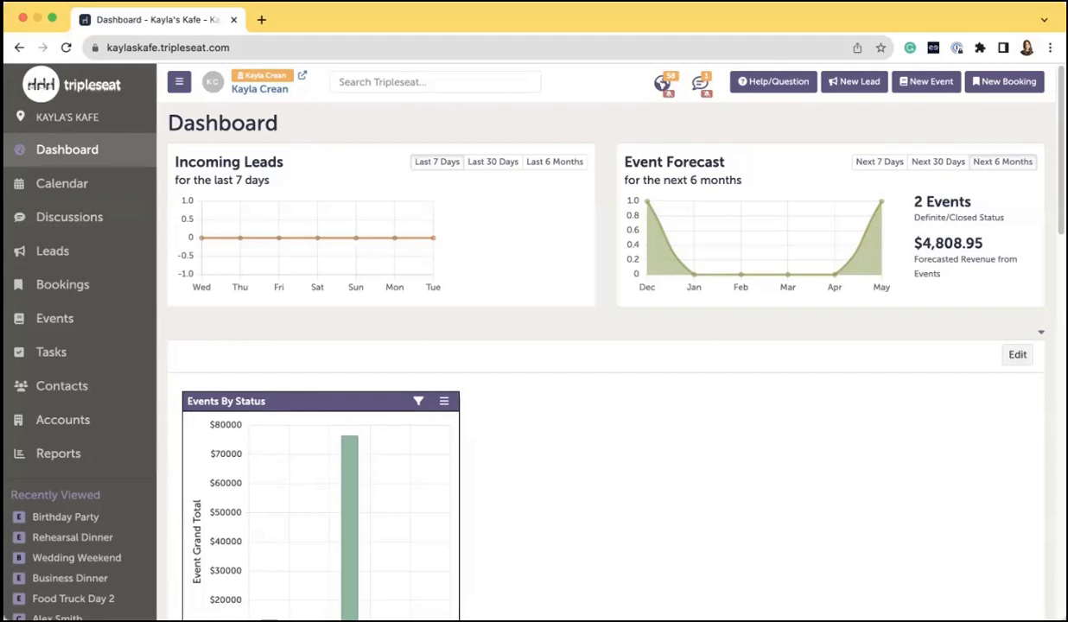
Step: Open the Contract & Event Order document of the Birthday Party event for editing
{"action": "scroll", "coordinate": [679, 289], "scroll_direction": "up", "scroll_amount": 1}
{"action": "scroll", "coordinate": [679, 288], "scroll_direction": "down", "scroll_amount": 1}
{"action": "scroll", "coordinate": [245, 362], "scroll_direction": "down", "scroll_amount": 2}
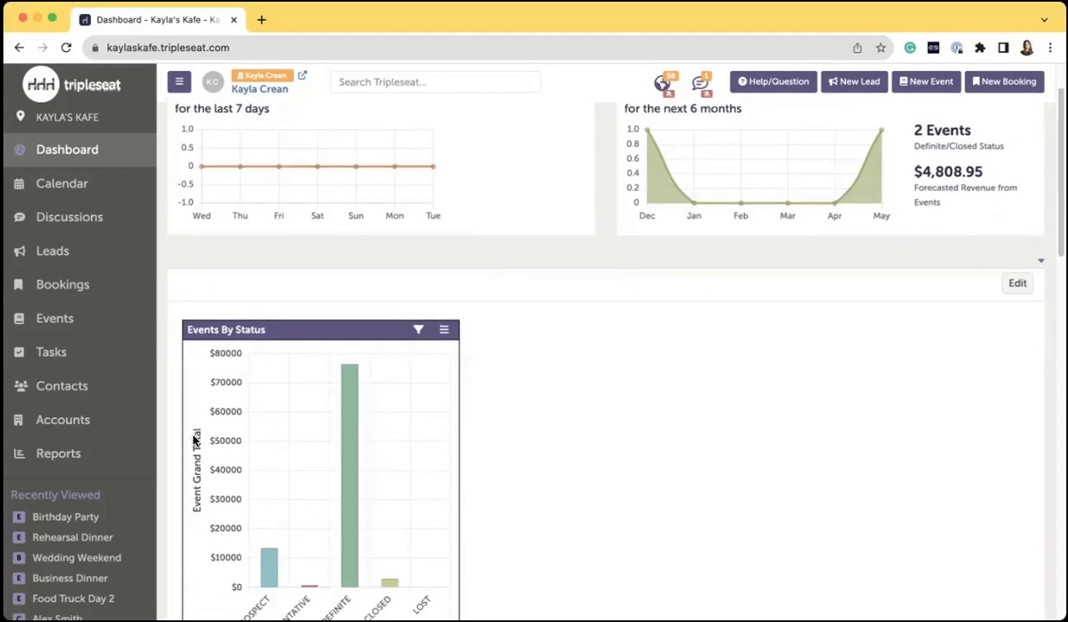
{"action": "left_click", "coordinate": [76, 519]}
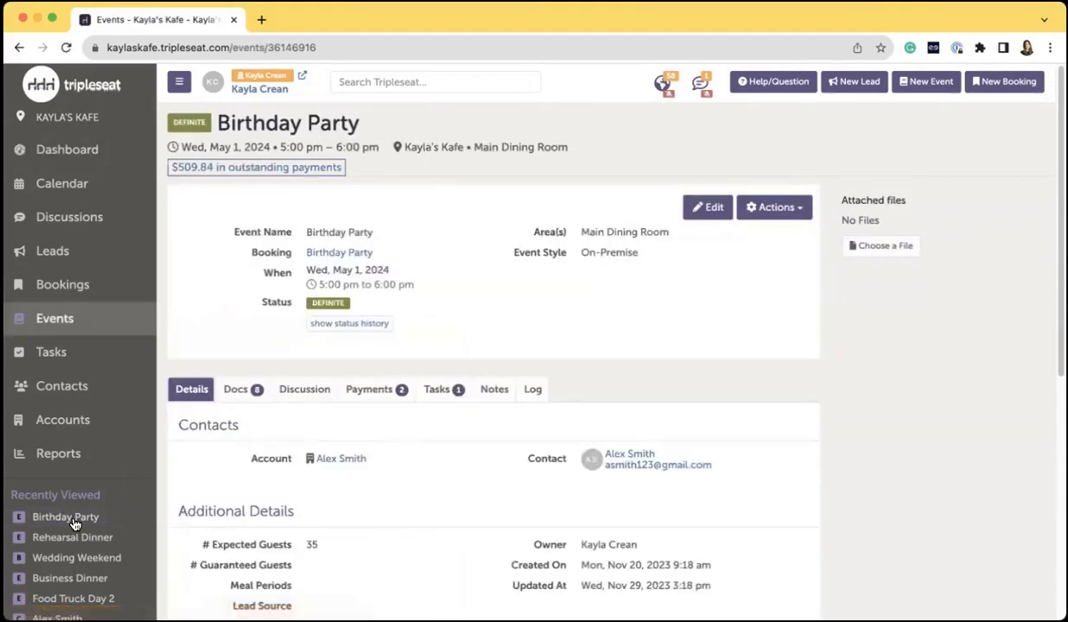
{"action": "left_click", "coordinate": [239, 390]}
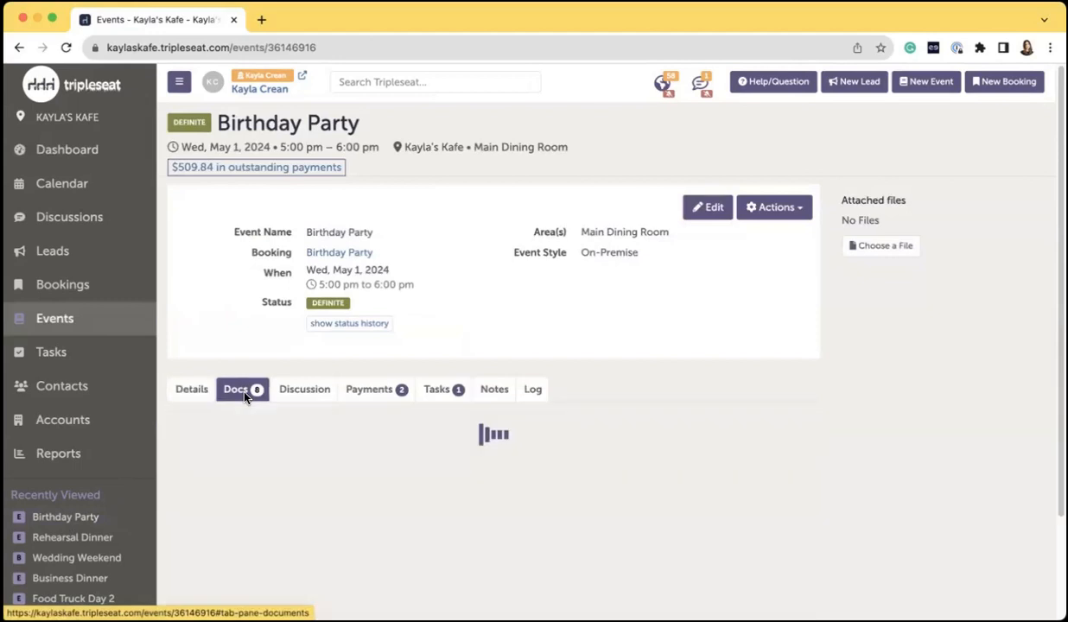
{"action": "scroll", "coordinate": [352, 447], "scroll_direction": "down", "scroll_amount": 3}
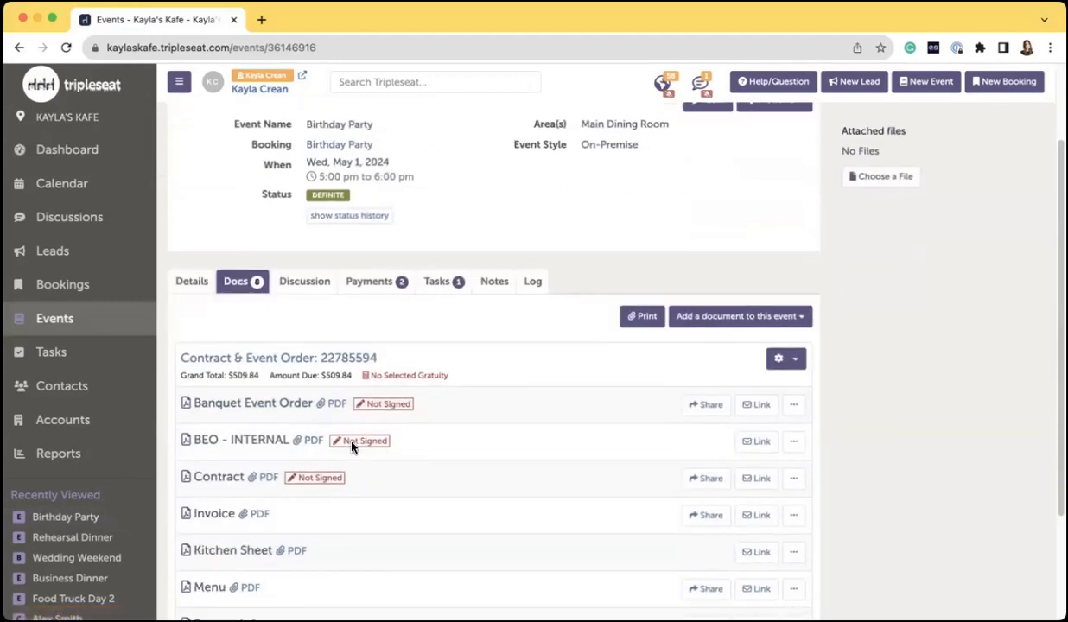
{"action": "left_click", "coordinate": [220, 364]}
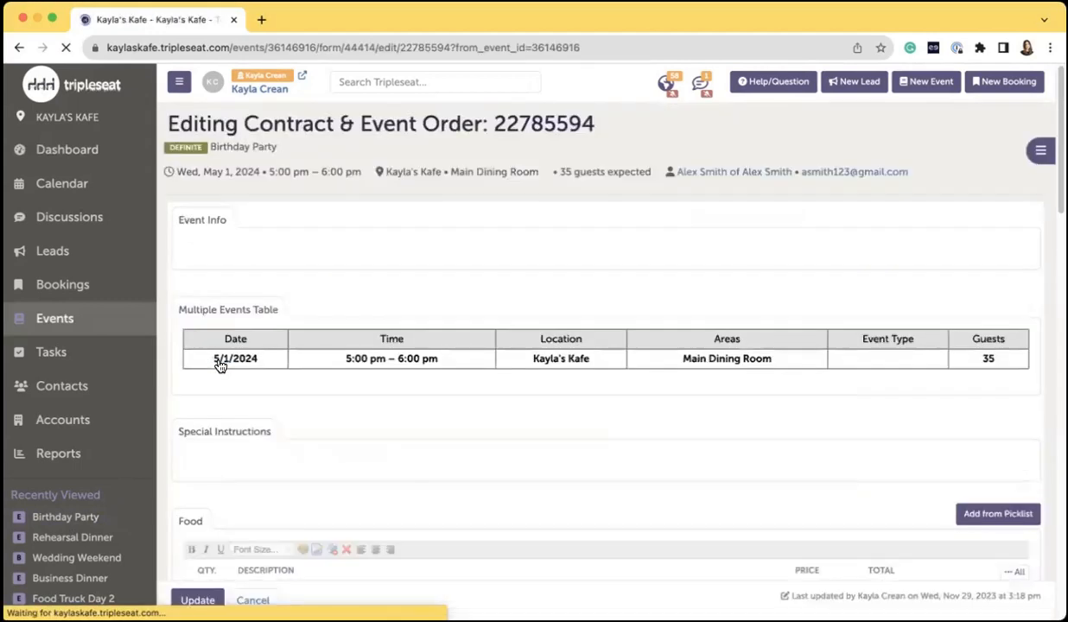
Step: Set the quantity of the Lemon Pepper Grilled Chicken Salad in the Food section to 5
{"action": "scroll", "coordinate": [620, 337], "scroll_direction": "down", "scroll_amount": 10}
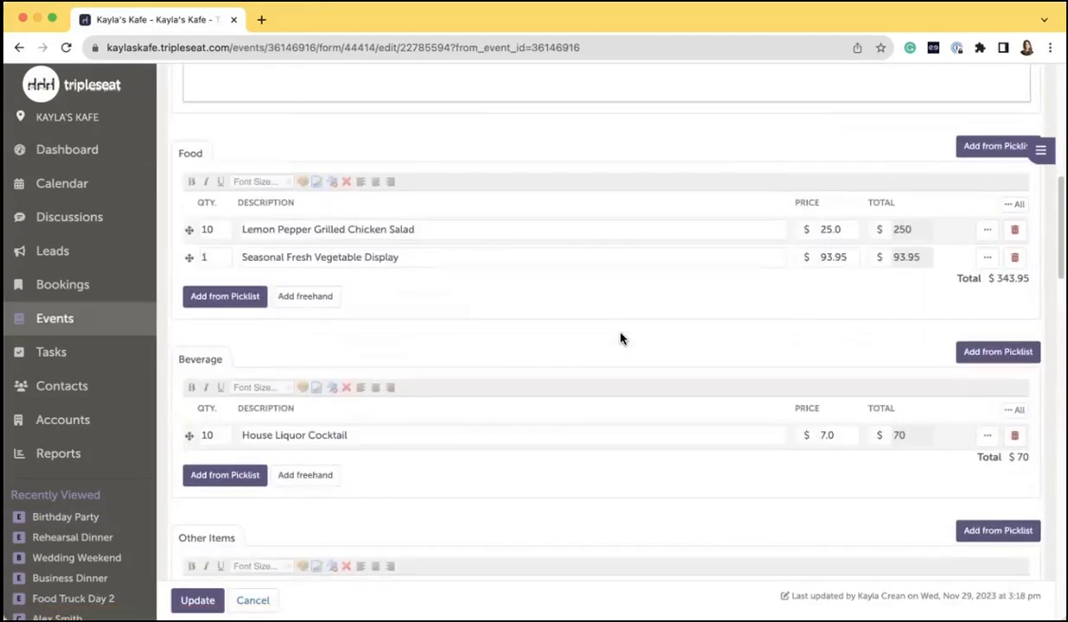
{"action": "scroll", "coordinate": [623, 338], "scroll_direction": "down", "scroll_amount": 1}
{"action": "scroll", "coordinate": [623, 339], "scroll_direction": "up", "scroll_amount": 1}
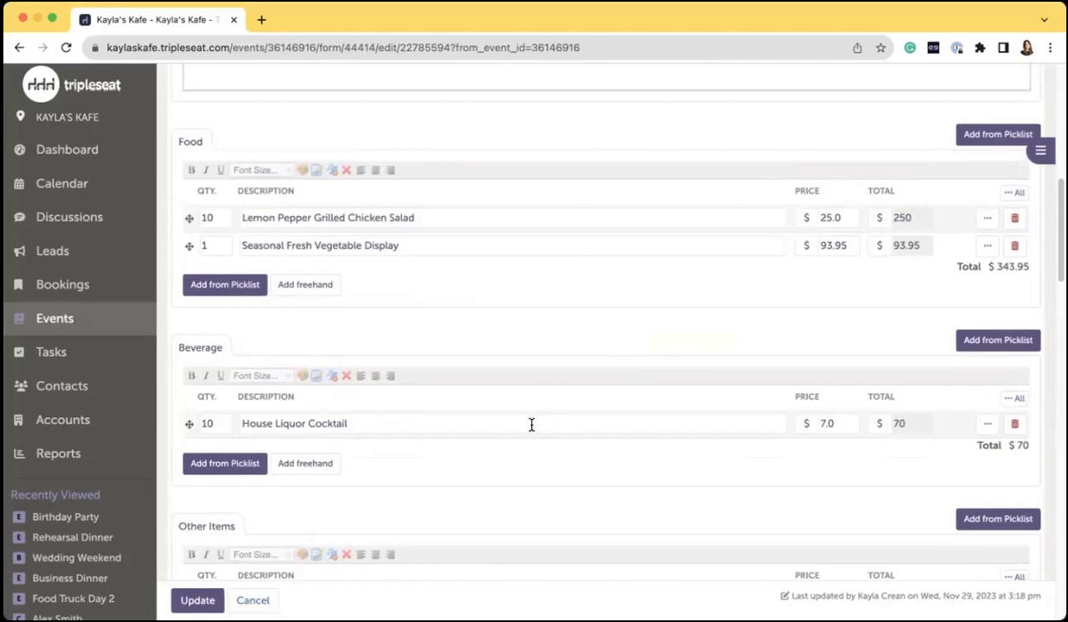
{"action": "scroll", "coordinate": [531, 424], "scroll_direction": "up", "scroll_amount": 1}
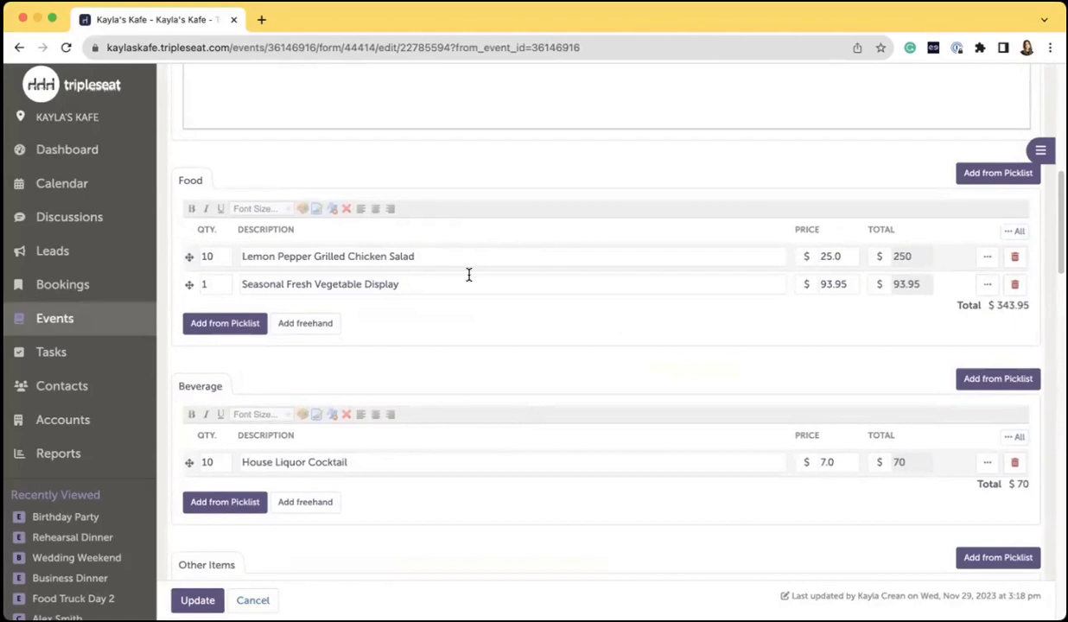
{"action": "left_click", "coordinate": [227, 255]}
{"action": "key", "text": "BackSpace"}
{"action": "key", "text": "BackSpace"}
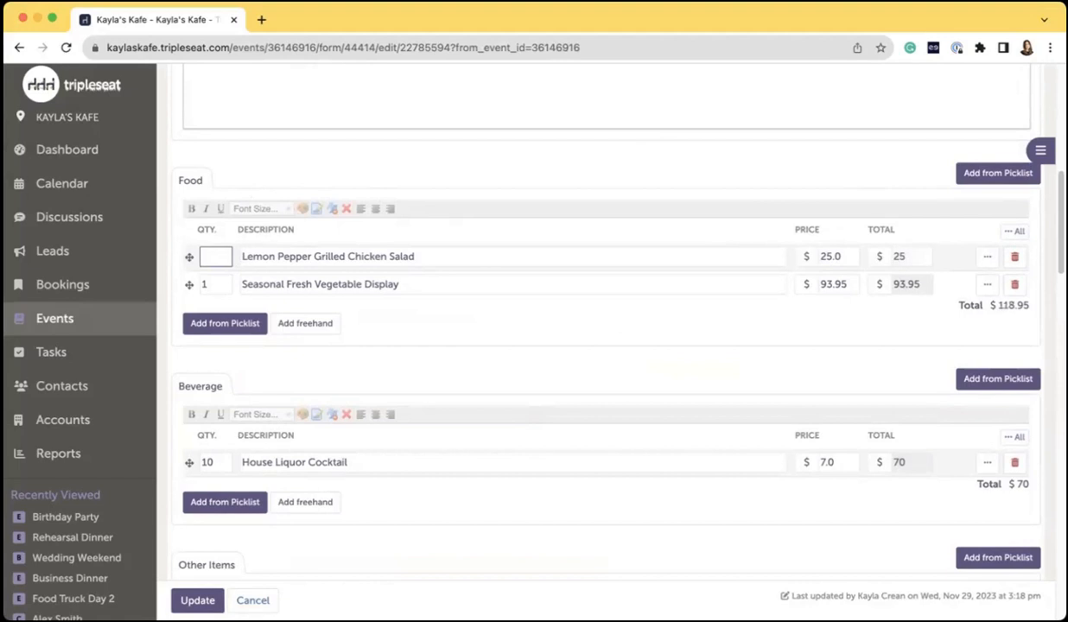
{"action": "type", "text": "5"}
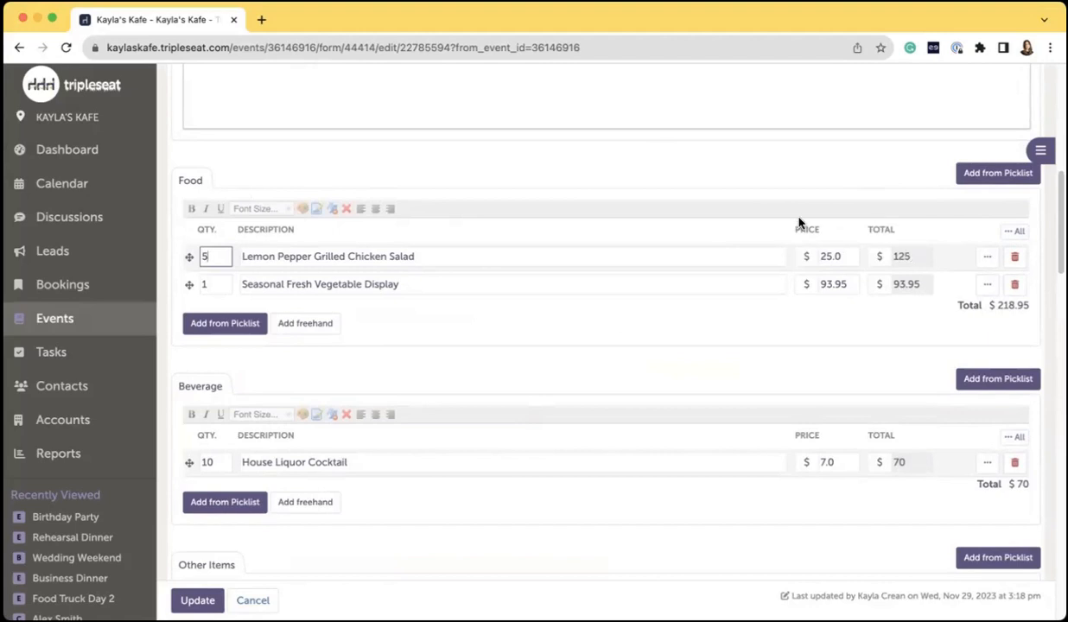
Step: Set the price of the Lemon Pepper Grilled Chicken Salad to $30
{"action": "left_click", "coordinate": [836, 257]}
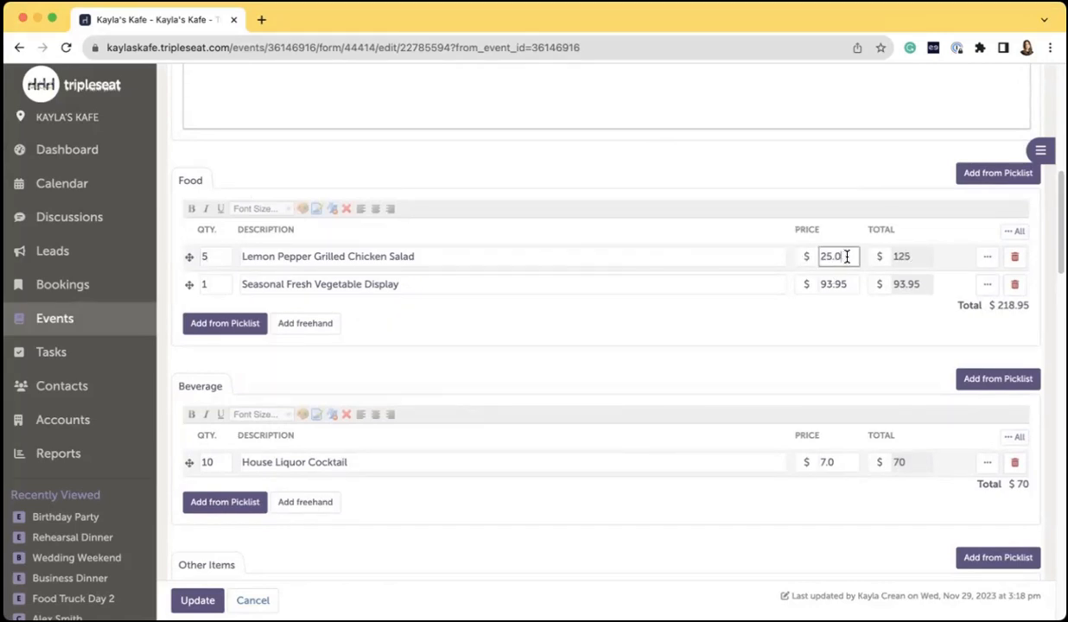
{"action": "key", "text": "BackSpace"}
{"action": "key", "text": "BackSpace"}
{"action": "key", "text": "BackSpace"}
{"action": "key", "text": "BackSpace"}
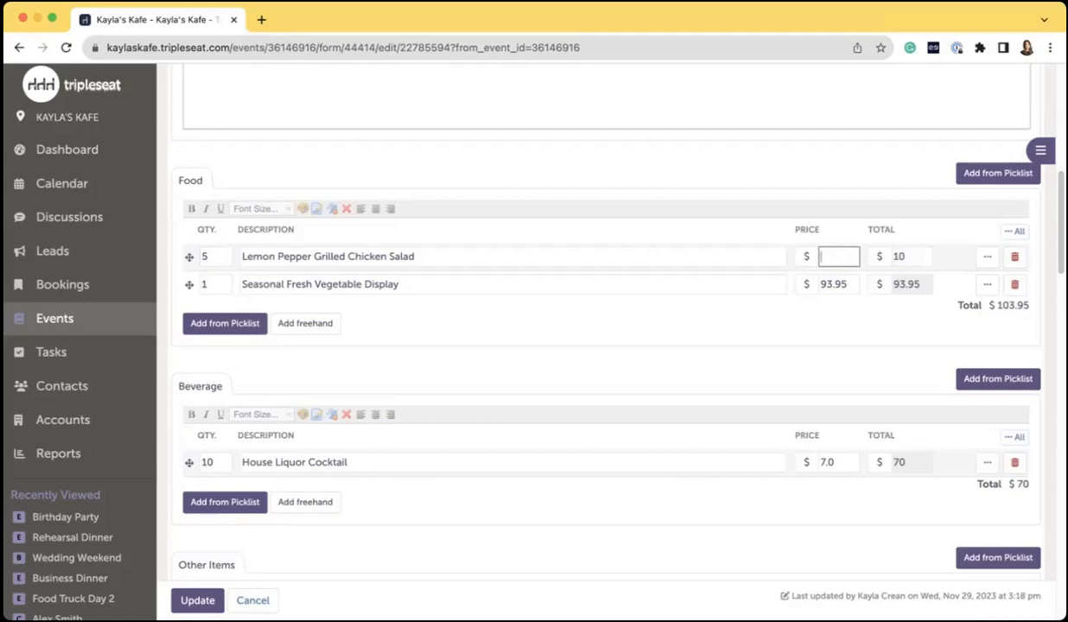
{"action": "type", "text": "30"}
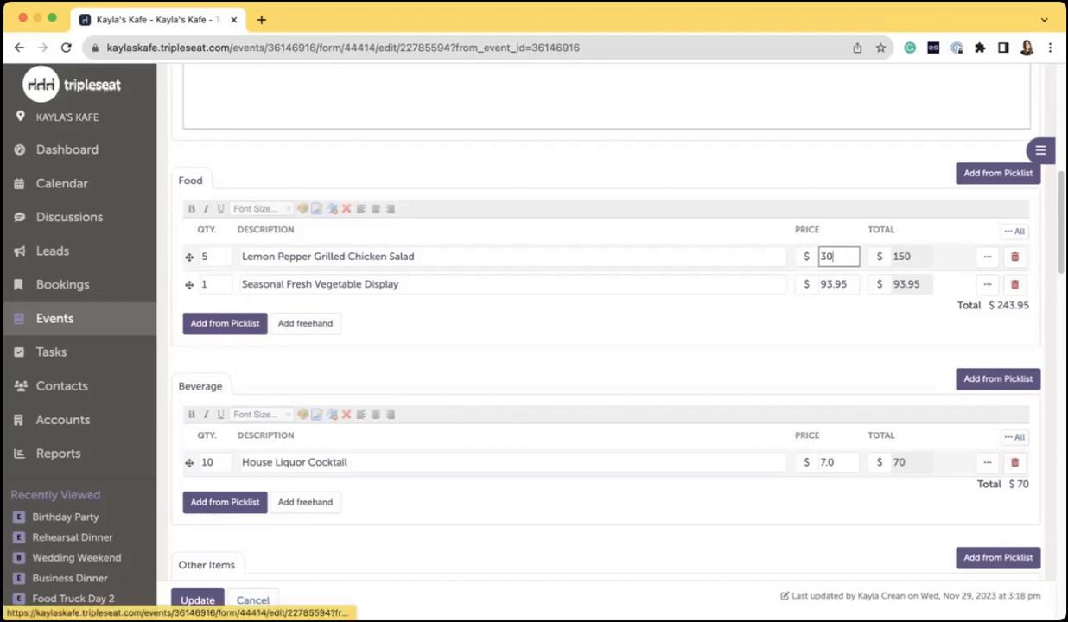
Step: Expand the Lemon Pepper Grilled Chicken Salad's details and review its name, long description and available categories
{"action": "left_click", "coordinate": [987, 256]}
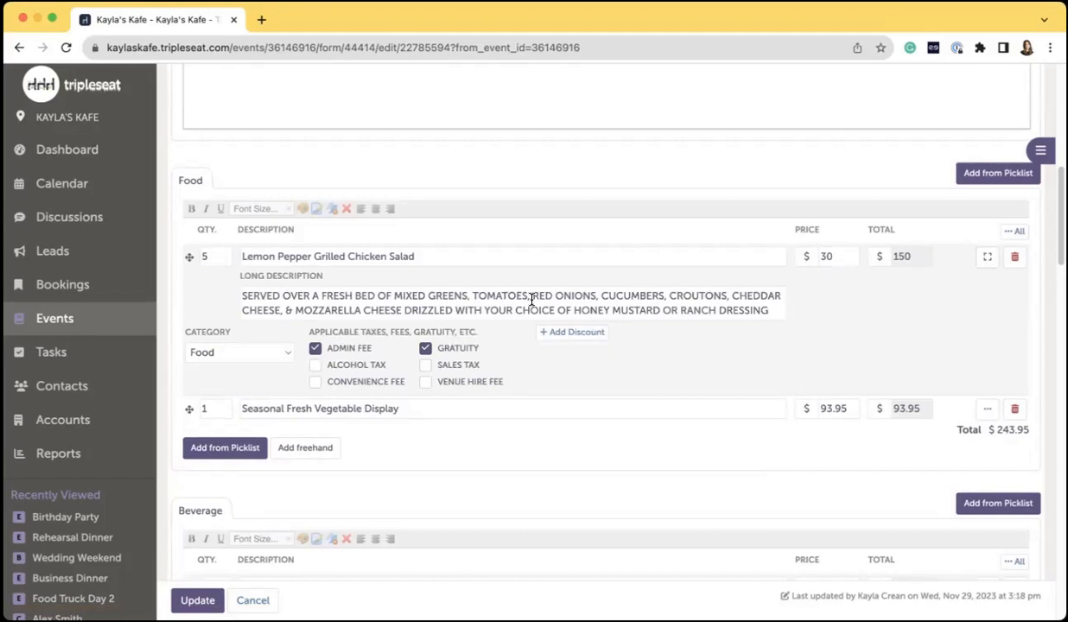
{"action": "left_click", "coordinate": [434, 252]}
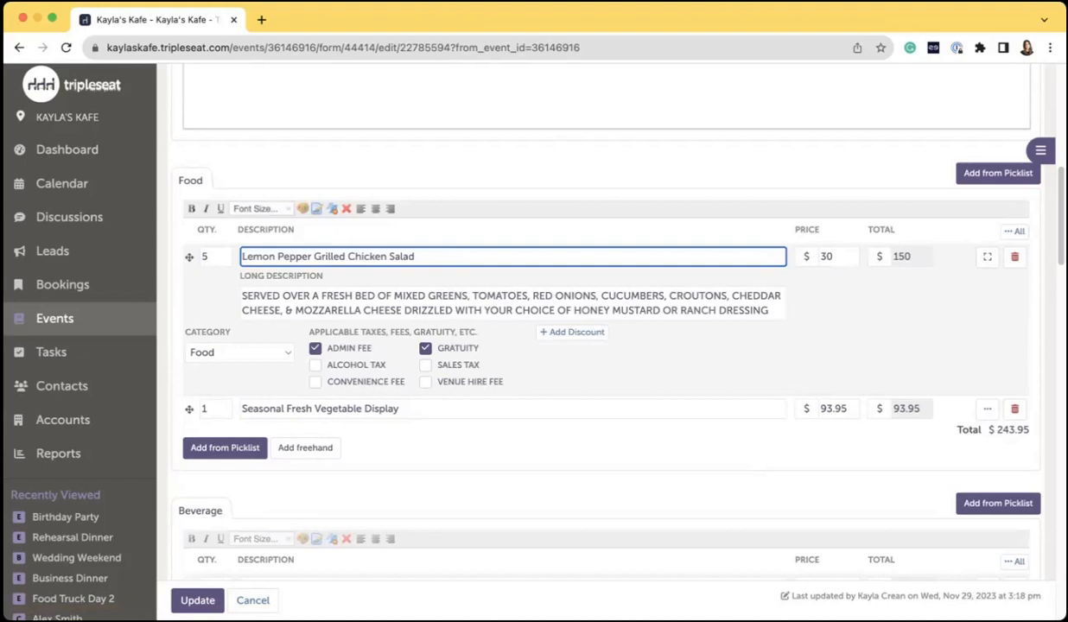
{"action": "left_click", "coordinate": [219, 295]}
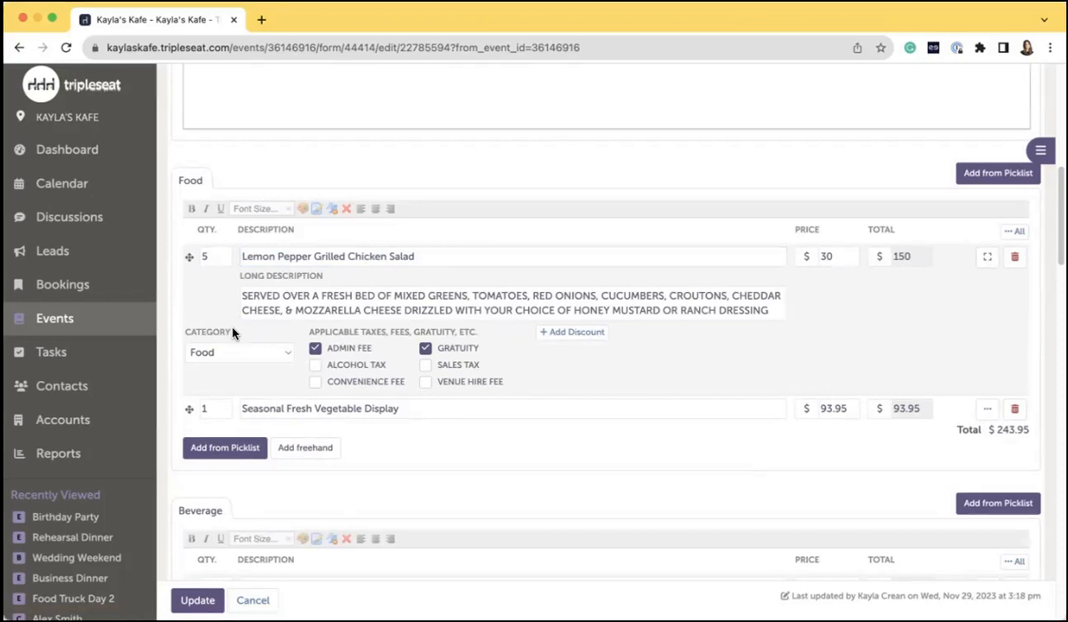
{"action": "left_click", "coordinate": [282, 355]}
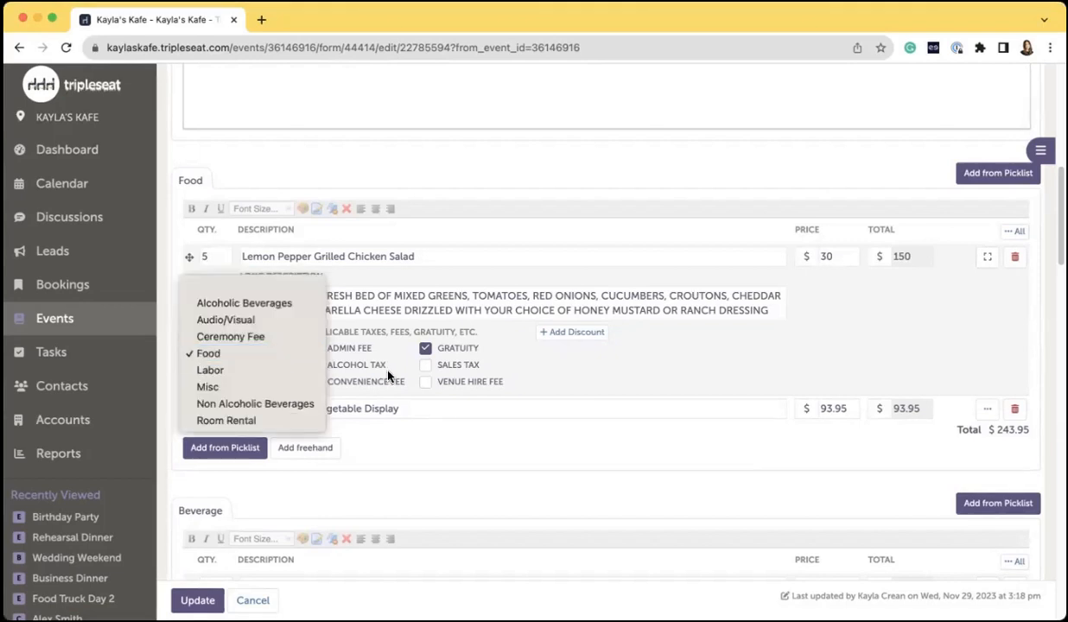
{"action": "left_click", "coordinate": [618, 378]}
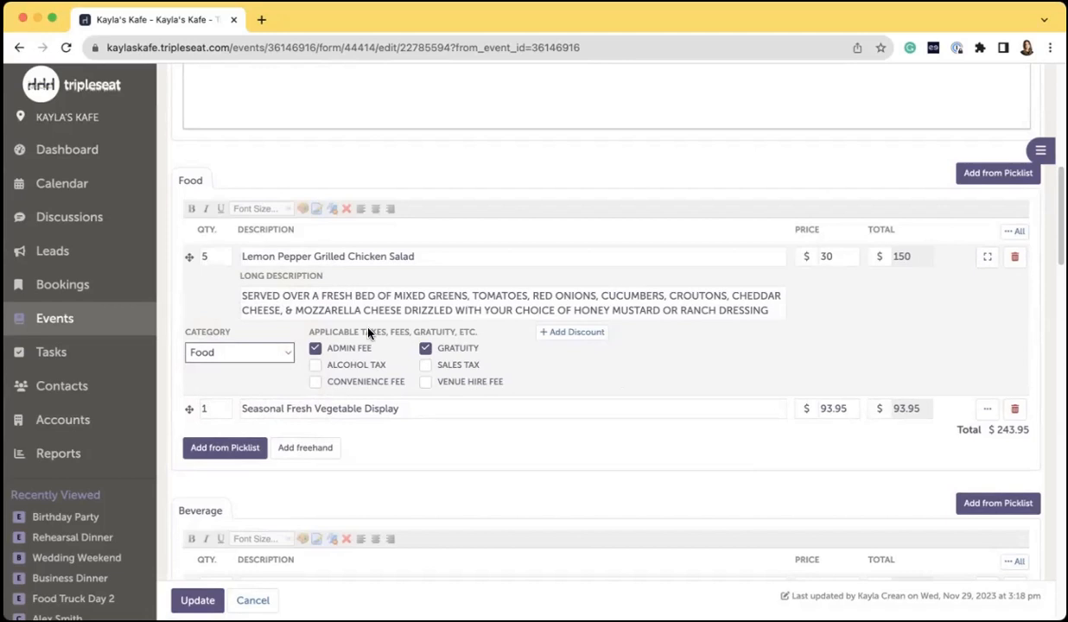
Step: Clear the chicken salad's category and check how the item is billed in the Billing Widget
{"action": "left_click", "coordinate": [287, 354]}
{"action": "left_click", "coordinate": [251, 287]}
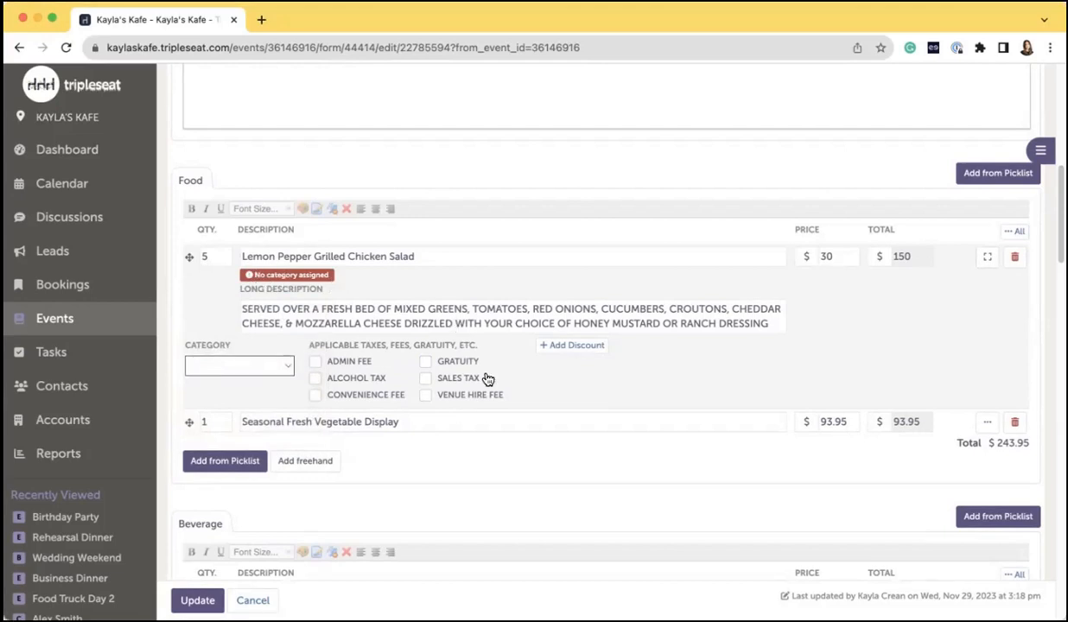
{"action": "scroll", "coordinate": [488, 380], "scroll_direction": "down", "scroll_amount": 5}
{"action": "scroll", "coordinate": [500, 398], "scroll_direction": "down", "scroll_amount": 15}
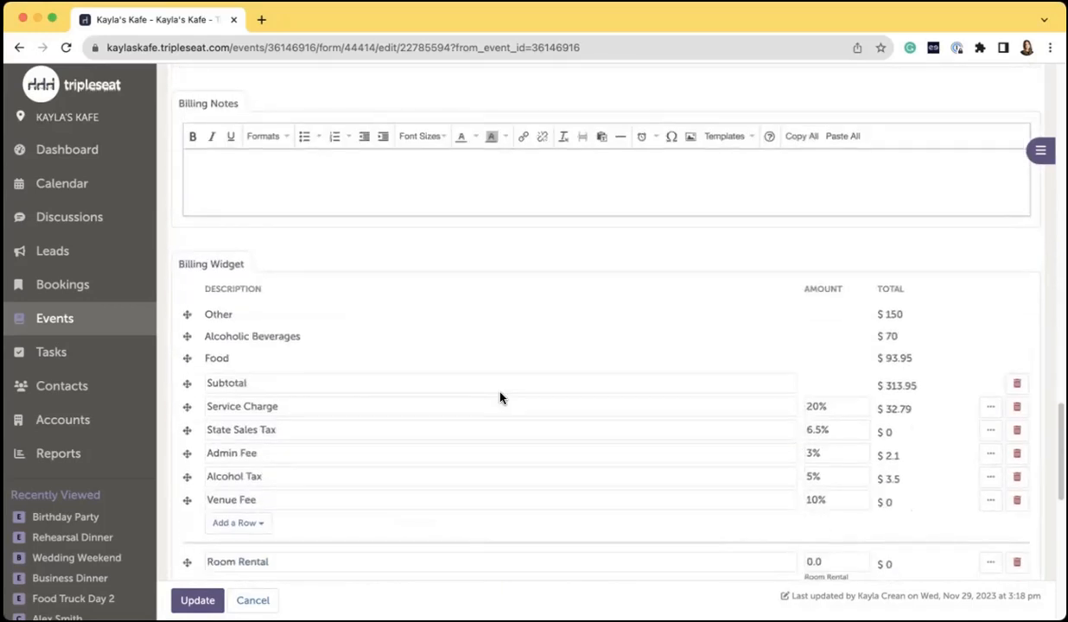
{"action": "left_click_drag", "start_coordinate": [204, 314], "coordinate": [247, 319]}
{"action": "left_click", "coordinate": [908, 316]}
{"action": "scroll", "coordinate": [888, 318], "scroll_direction": "up", "scroll_amount": 15}
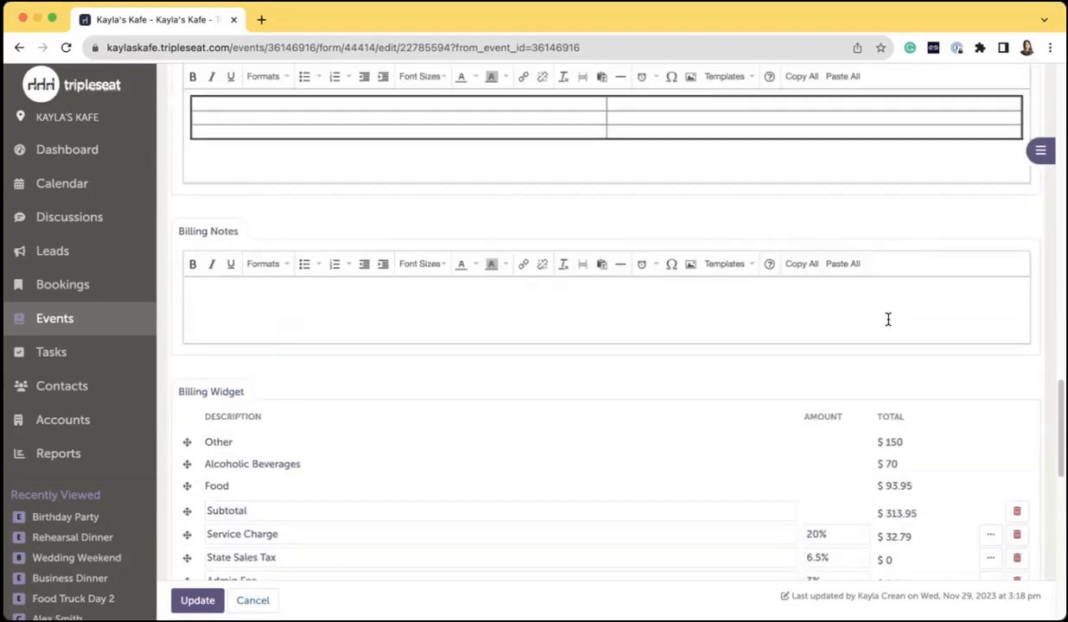
{"action": "scroll", "coordinate": [888, 323], "scroll_direction": "up", "scroll_amount": 8}
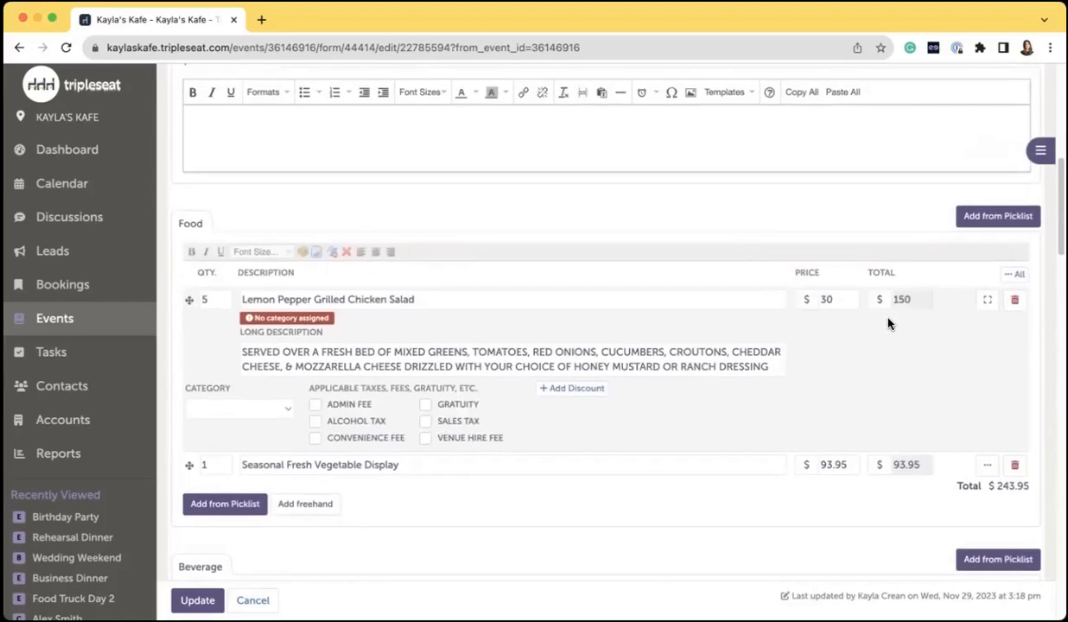
Step: Assign the Food category to the Lemon Pepper Grilled Chicken Salad
{"action": "scroll", "coordinate": [888, 323], "scroll_direction": "down", "scroll_amount": 1}
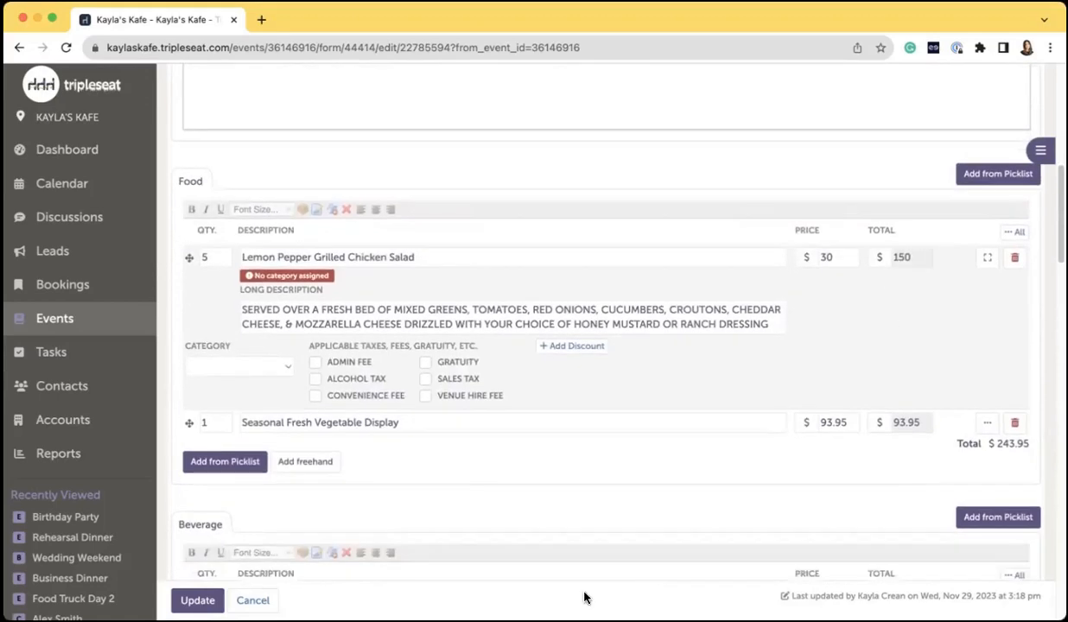
{"action": "left_click", "coordinate": [283, 370]}
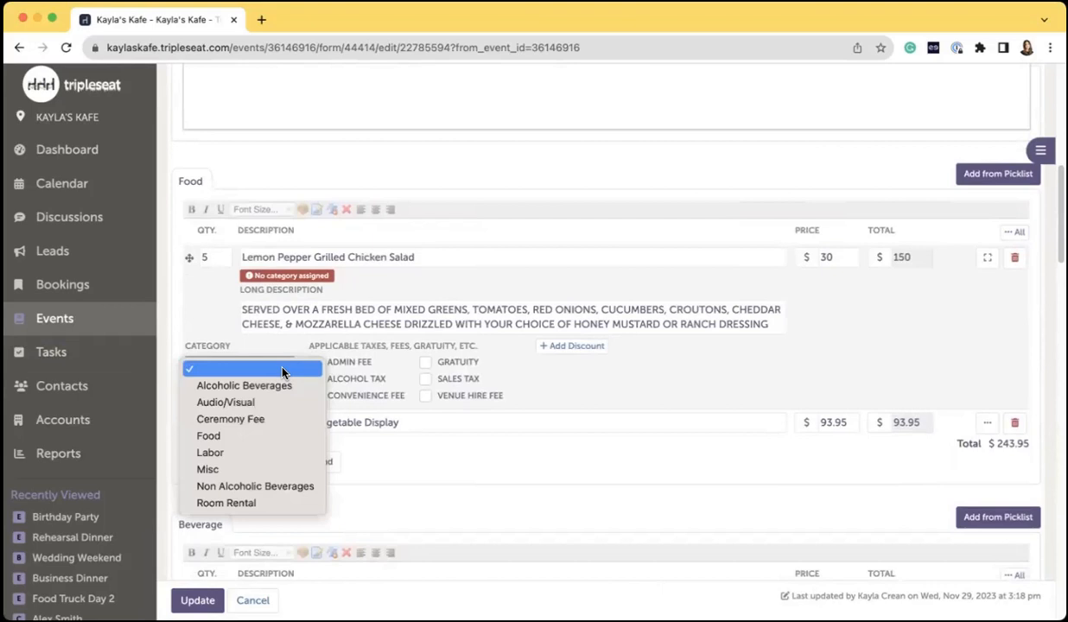
{"action": "left_click", "coordinate": [255, 438]}
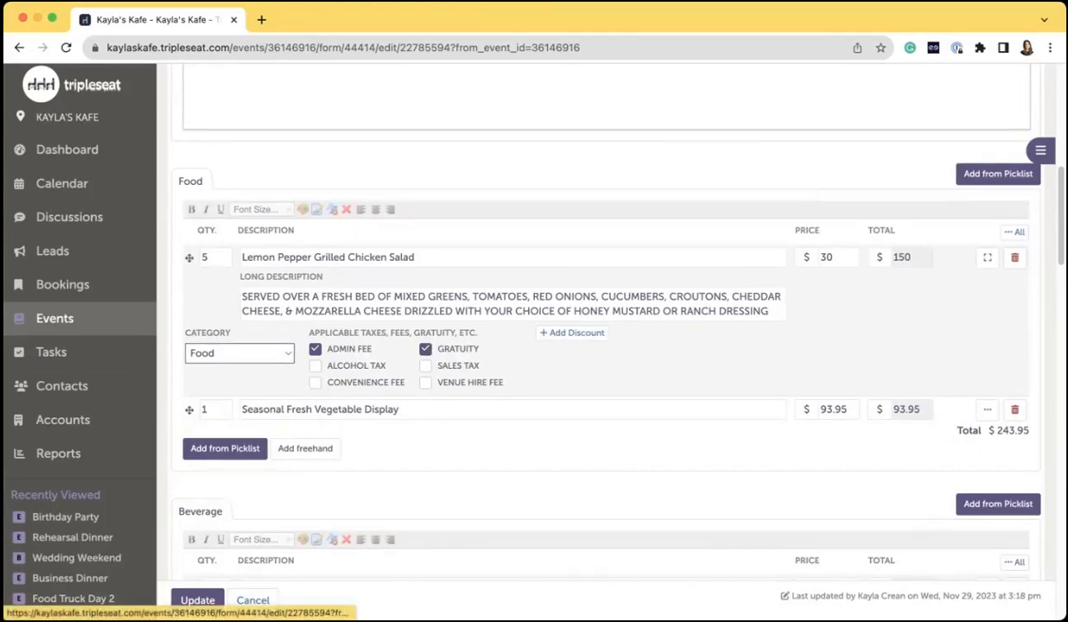
Step: Collapse and reopen the chicken salad's details, and expand the details of all Food items
{"action": "left_click", "coordinate": [988, 257]}
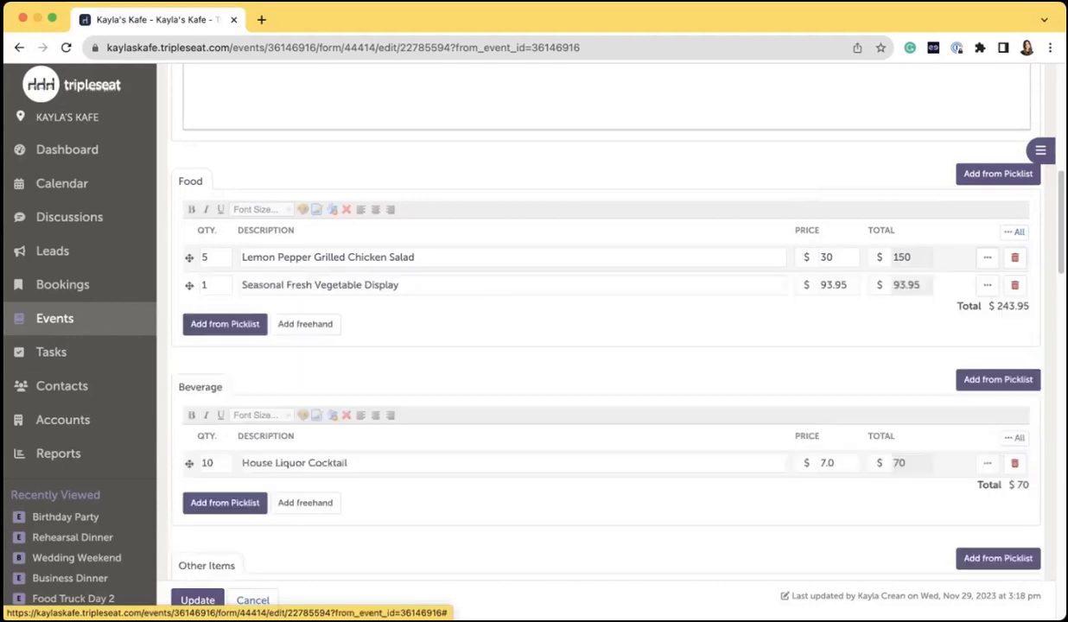
{"action": "left_click", "coordinate": [988, 257]}
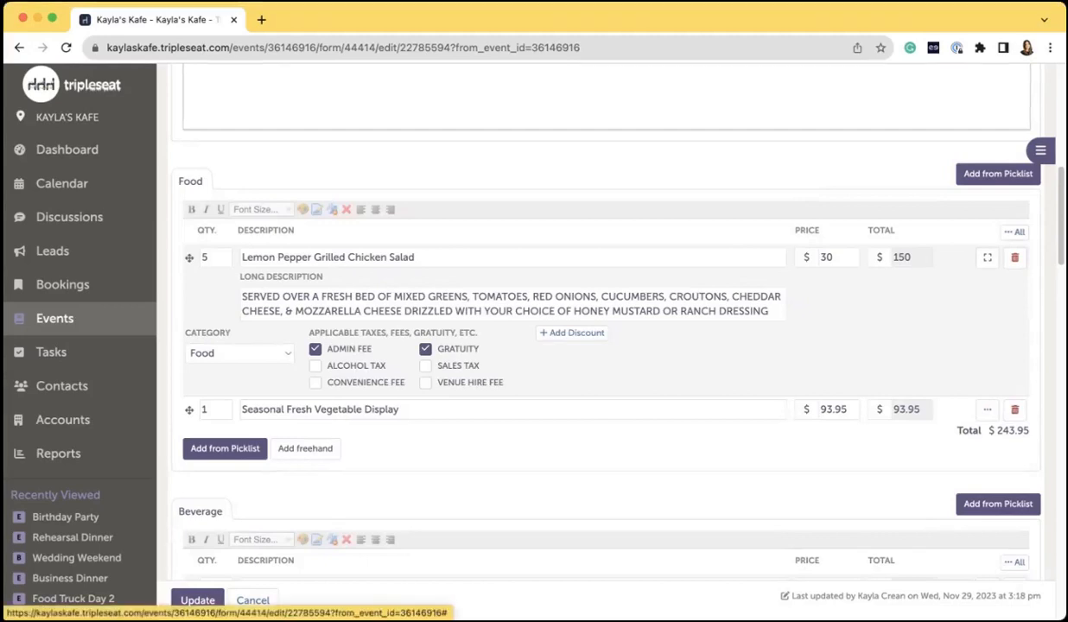
{"action": "left_click", "coordinate": [1014, 232]}
{"action": "scroll", "coordinate": [872, 347], "scroll_direction": "down", "scroll_amount": 1}
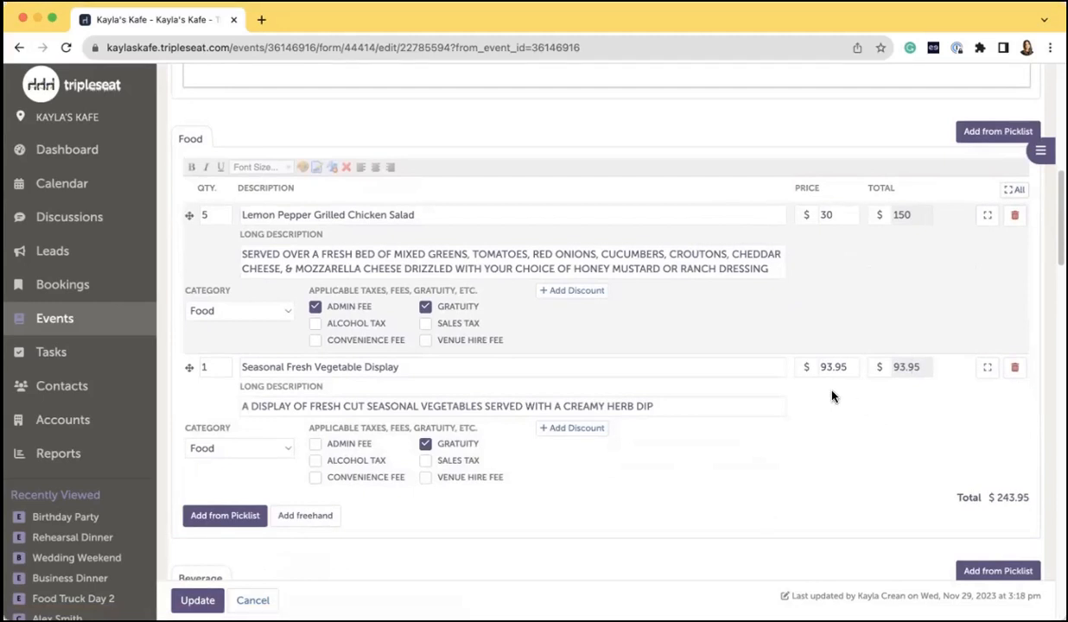
Step: Add Domestic Beer and Import & Premium Beer from the Alcohol/ Bar picklist to the Beverage section
{"action": "scroll", "coordinate": [832, 396], "scroll_direction": "down", "scroll_amount": 5}
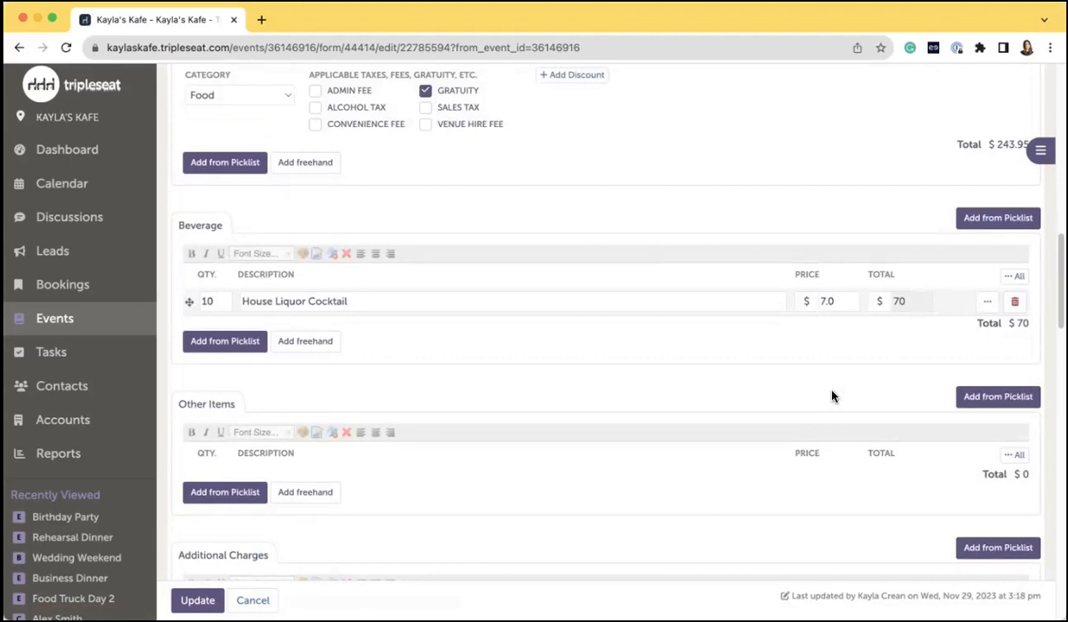
{"action": "left_click", "coordinate": [204, 346]}
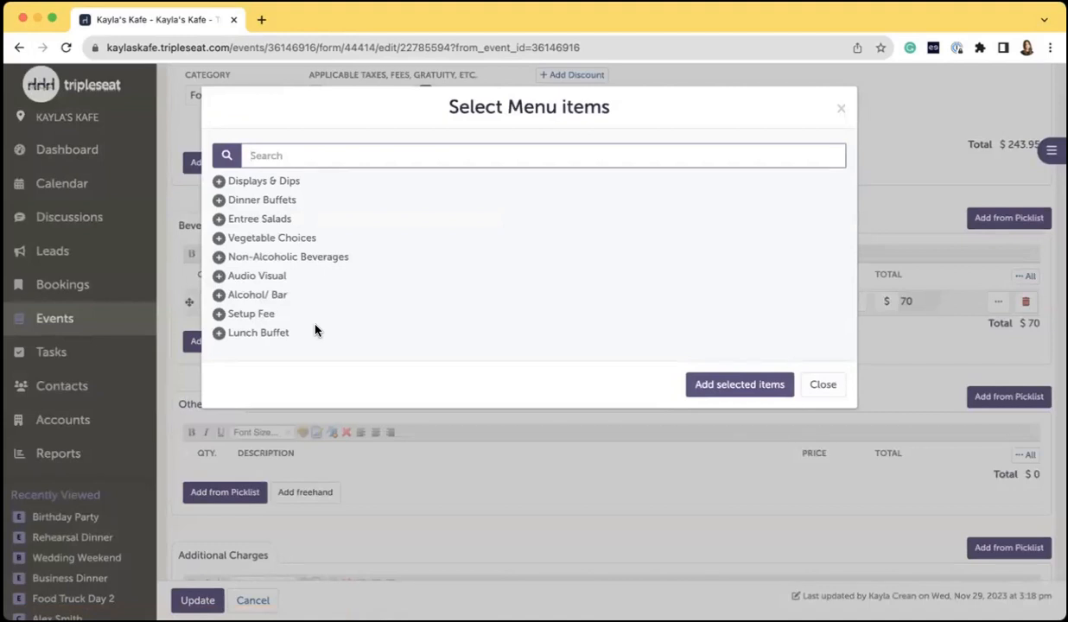
{"action": "left_click", "coordinate": [256, 294]}
{"action": "scroll", "coordinate": [413, 300], "scroll_direction": "down", "scroll_amount": 2}
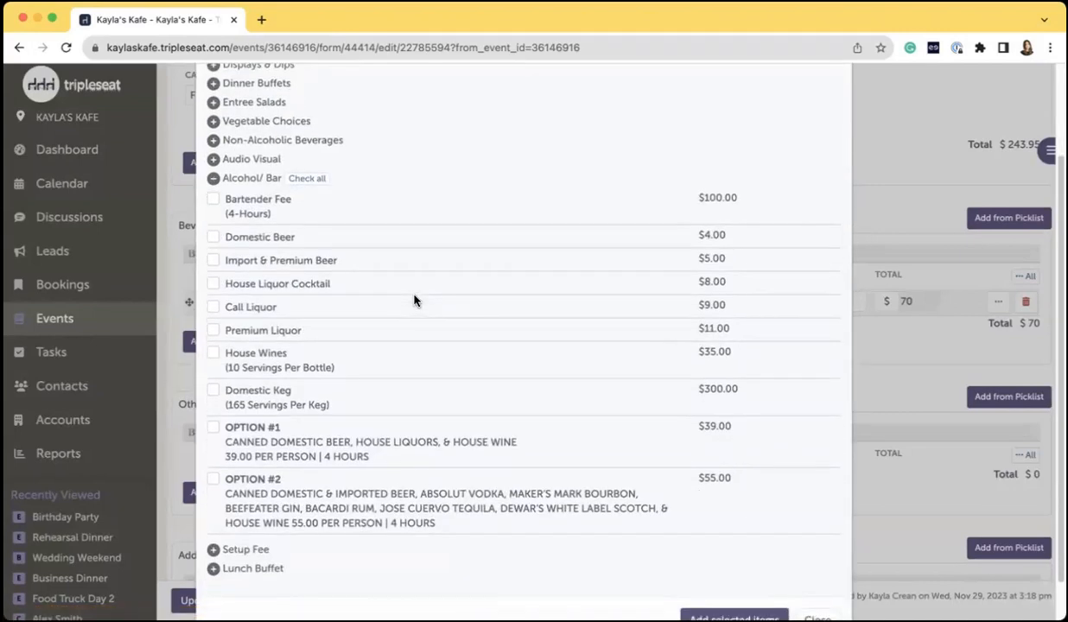
{"action": "left_click", "coordinate": [216, 241]}
{"action": "left_click", "coordinate": [215, 261]}
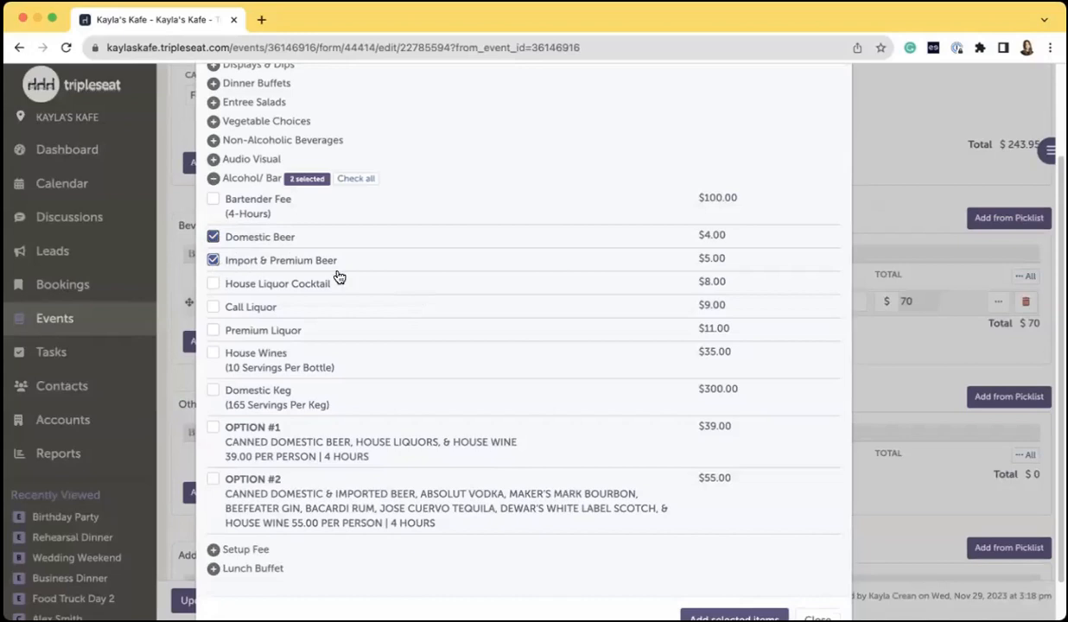
{"action": "scroll", "coordinate": [410, 281], "scroll_direction": "down", "scroll_amount": 1}
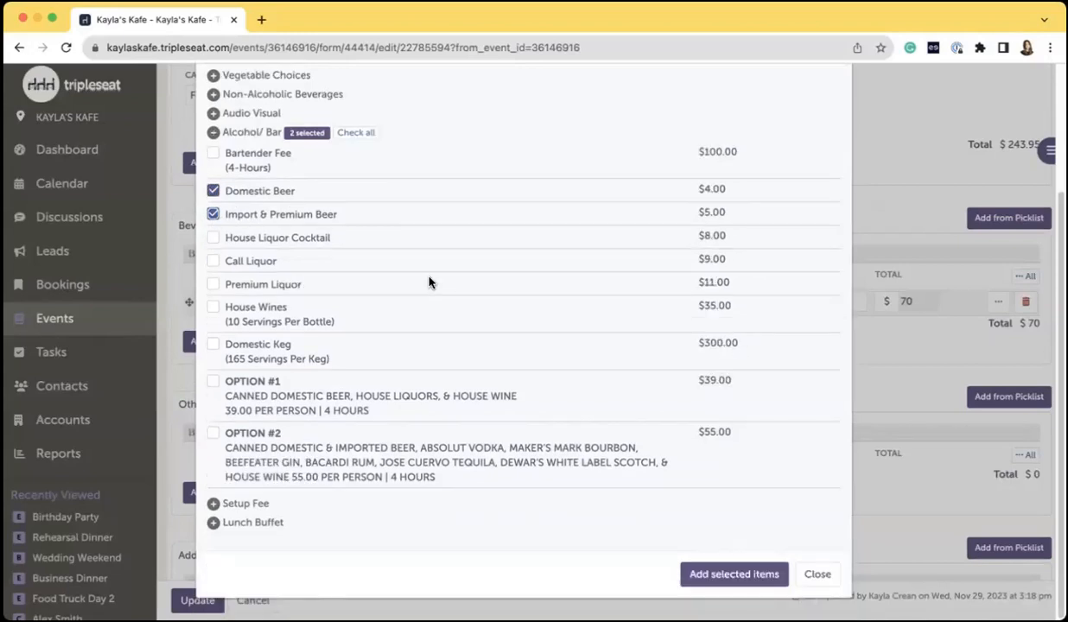
{"action": "left_click", "coordinate": [727, 577]}
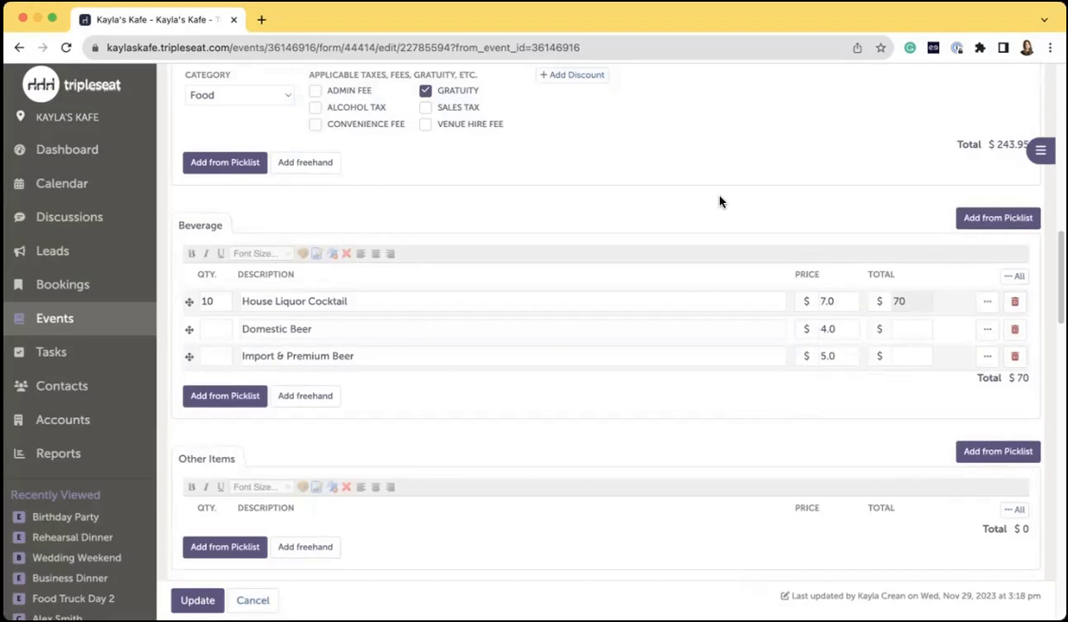
Step: Set the quantity of Domestic Beer in the Beverage section to 10
{"action": "left_click", "coordinate": [225, 333]}
{"action": "type", "text": "10"}
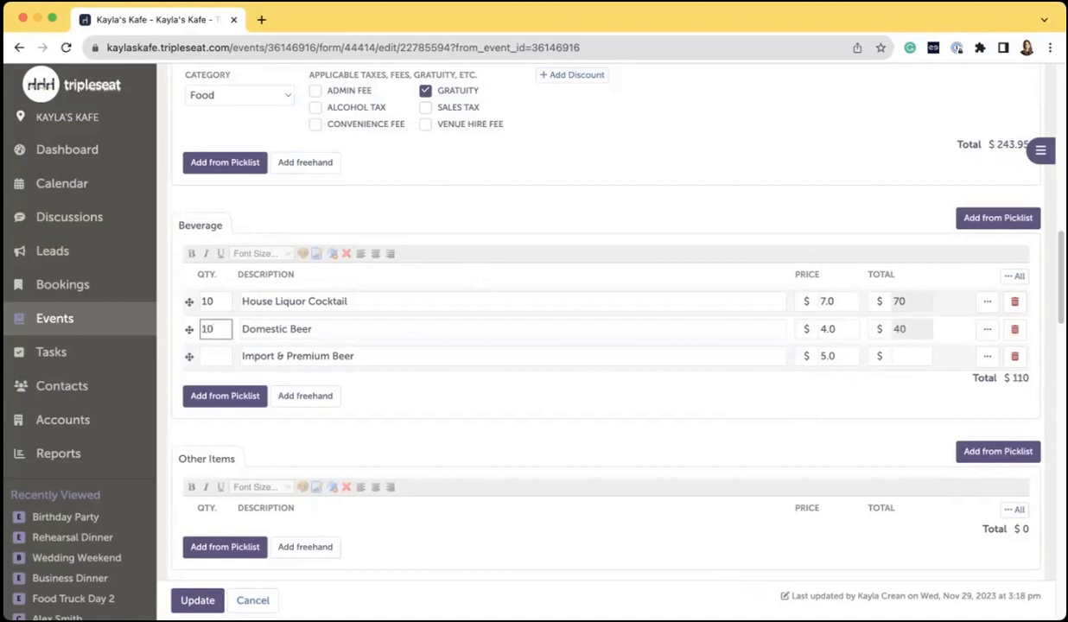
Step: Set the quantity of Import & Premium Beer in the Beverage section to 5
{"action": "left_click", "coordinate": [216, 357]}
{"action": "type", "text": "5"}
{"action": "left_click", "coordinate": [747, 406]}
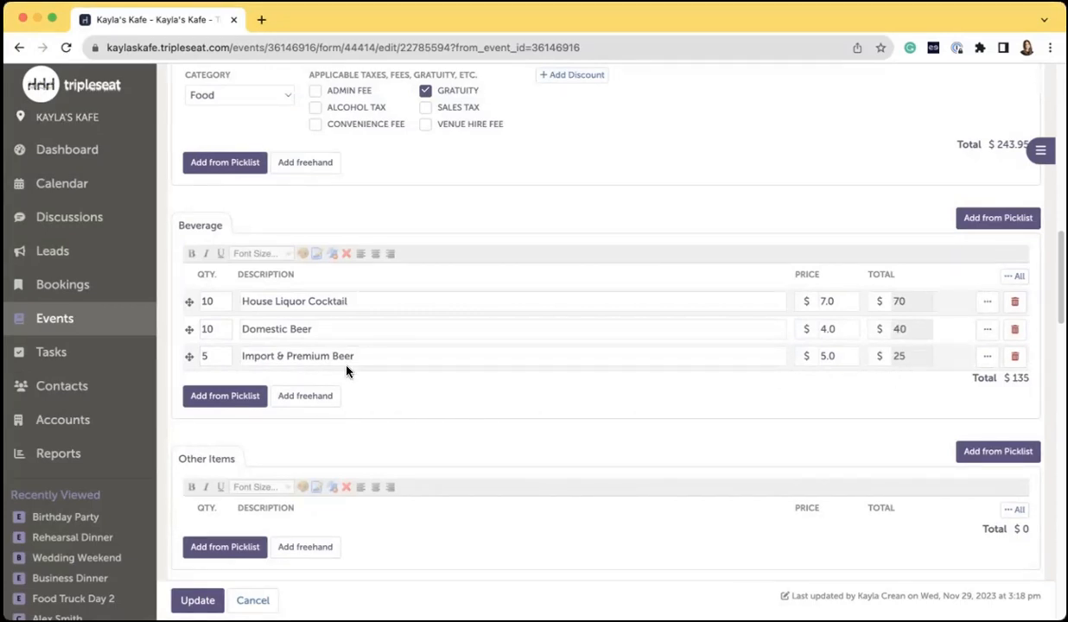
Step: Start a freehand Beverage item named House Wines with quantity 10 and price $10
{"action": "left_click", "coordinate": [311, 397]}
{"action": "scroll", "coordinate": [312, 398], "scroll_direction": "down", "scroll_amount": 1}
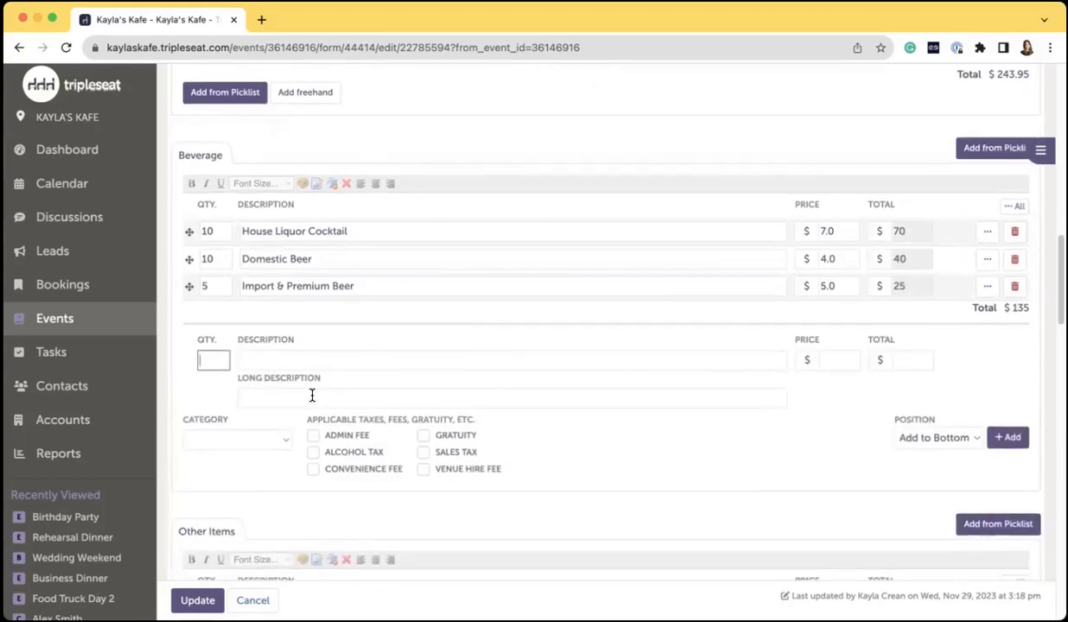
{"action": "type", "text": "10"}
{"action": "left_click", "coordinate": [355, 356]}
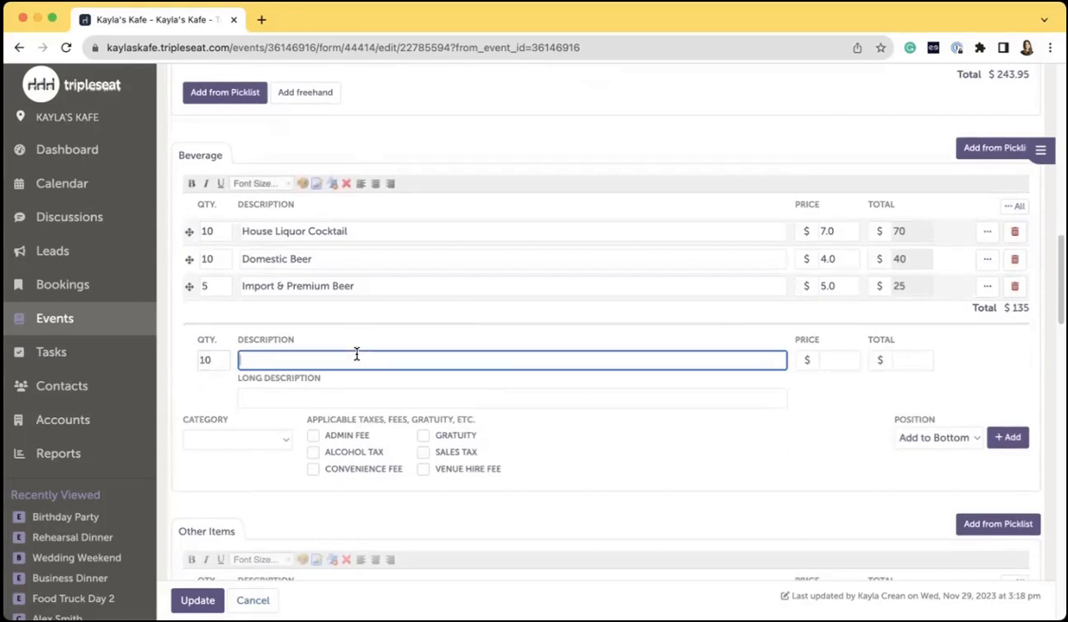
{"action": "type", "text": "House Wines"}
{"action": "left_click", "coordinate": [836, 359]}
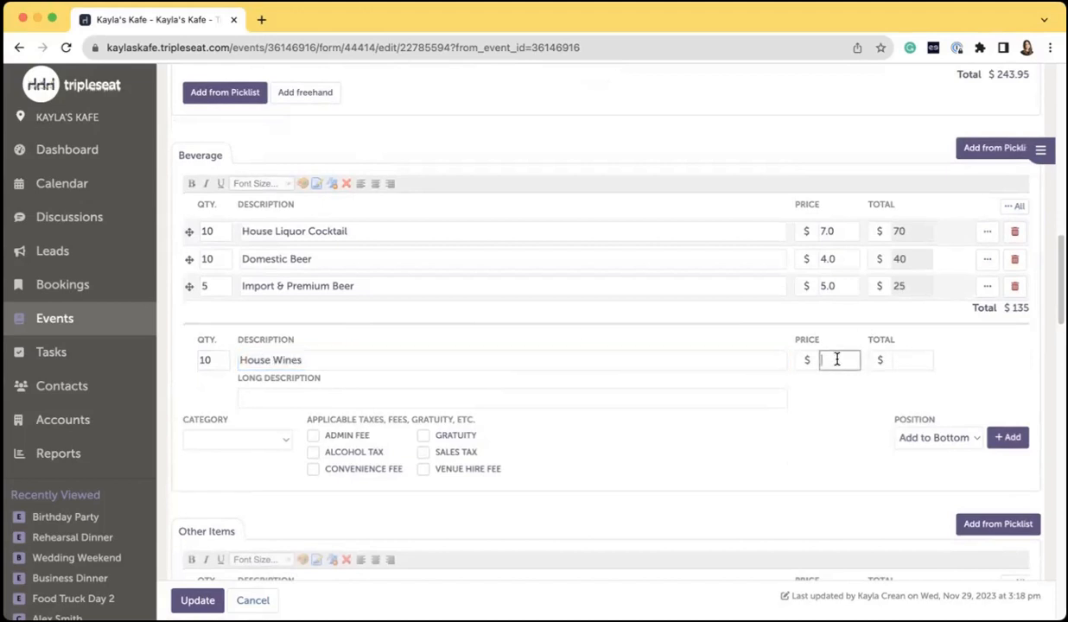
{"action": "type", "text": "10"}
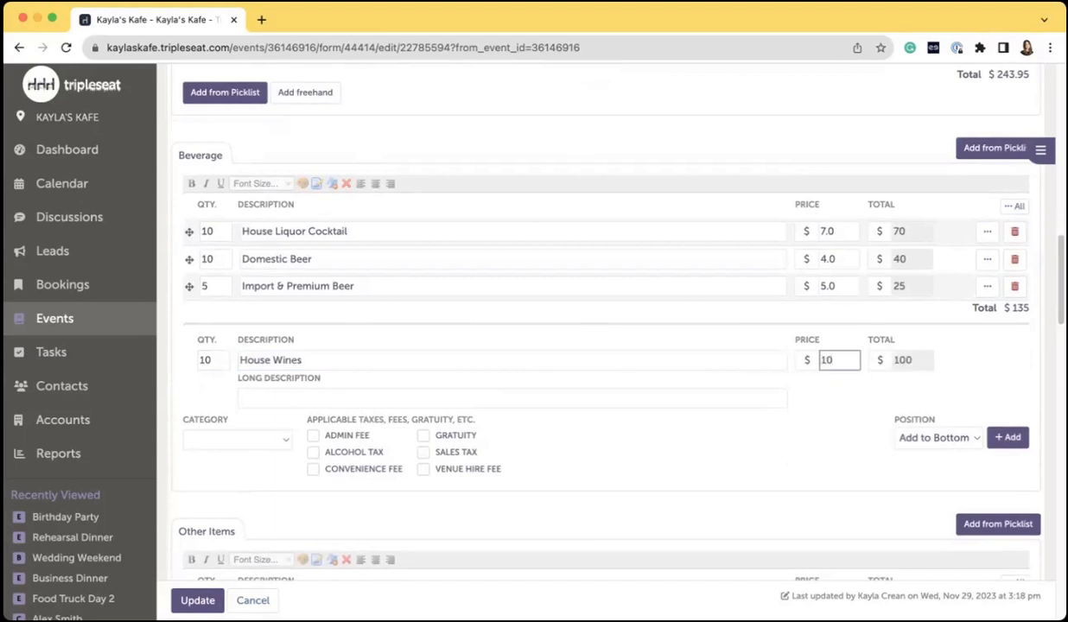
Step: Enter "Red and White Wines" as the long description of the House Wines item
{"action": "left_click", "coordinate": [285, 400]}
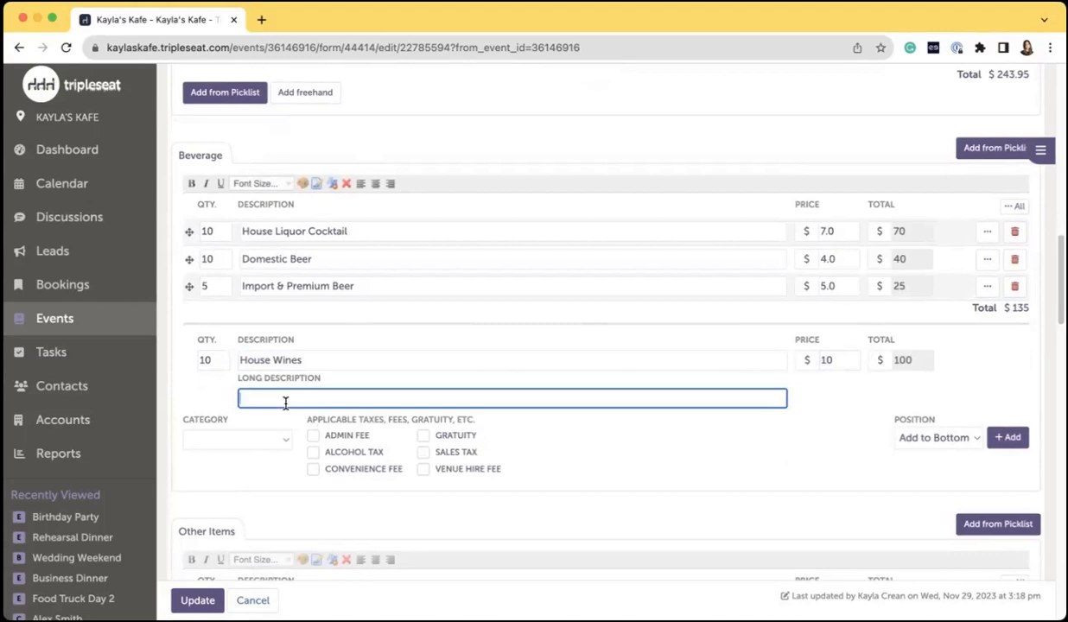
{"action": "type", "text": "A"}
{"action": "key", "text": "BackSpace"}
{"action": "type", "text": "Red and White Wines"}
{"action": "left_click", "coordinate": [222, 400]}
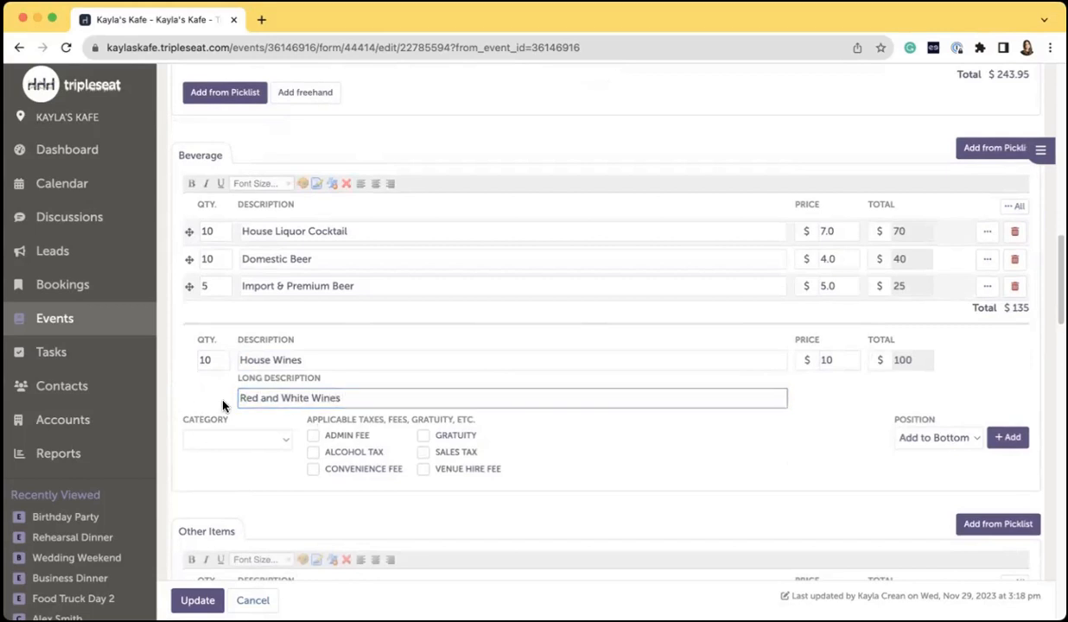
Step: Assign the Alcoholic Beverages category to House Wines and add the item to the end of the Beverage section
{"action": "left_click", "coordinate": [288, 436]}
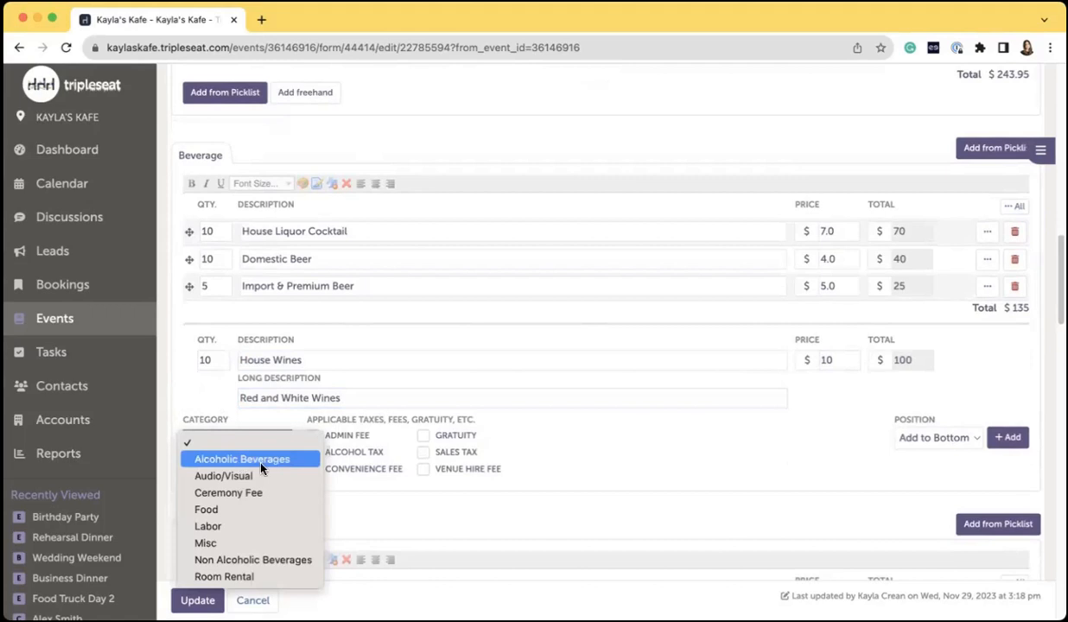
{"action": "left_click", "coordinate": [261, 464]}
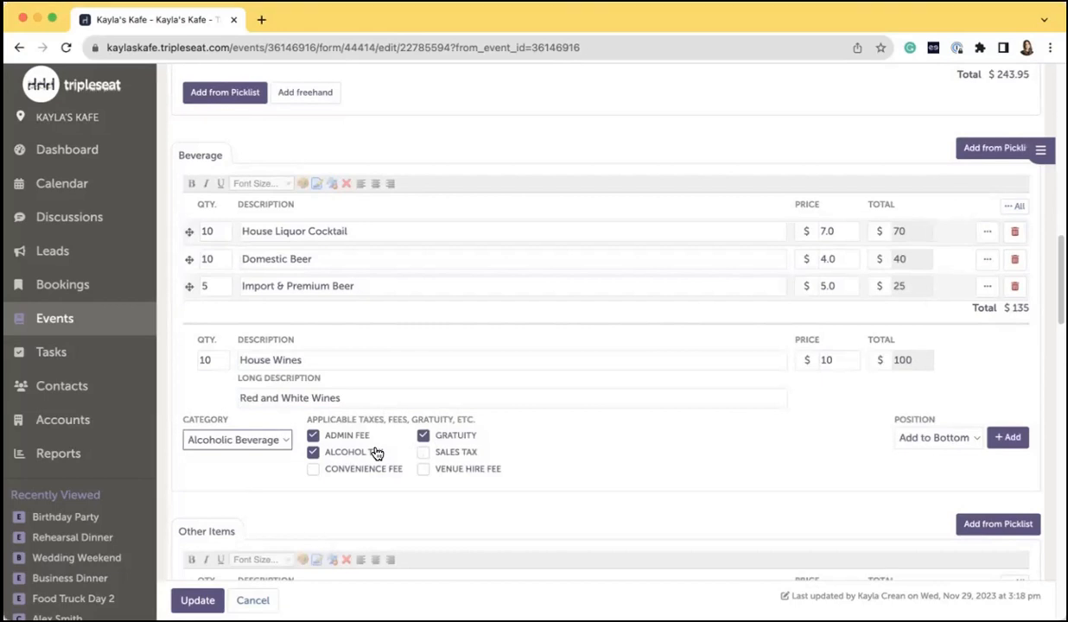
{"action": "left_click", "coordinate": [681, 434]}
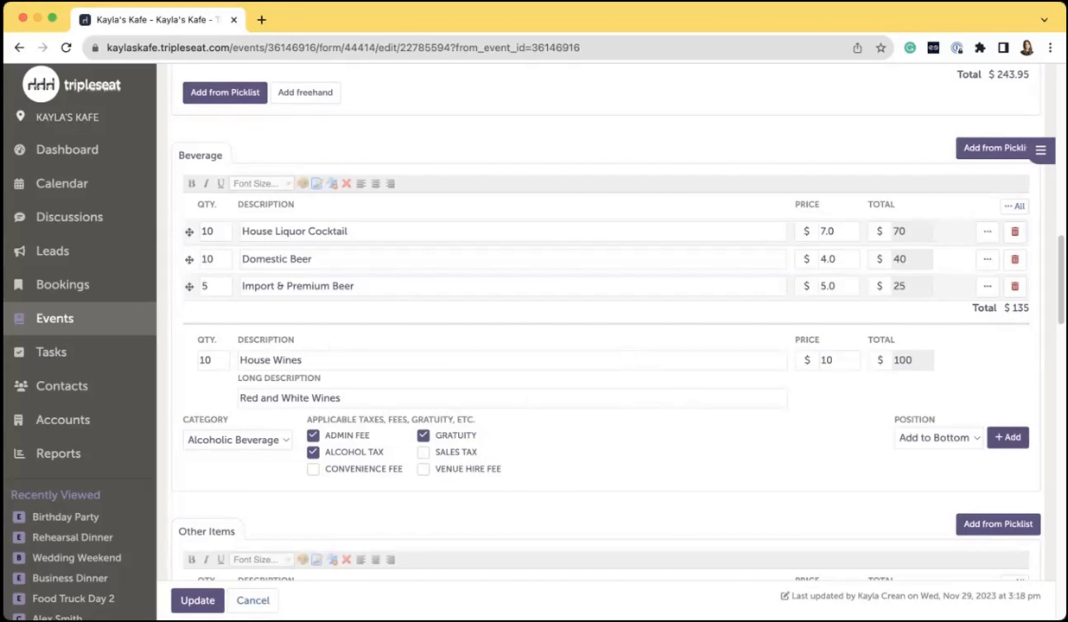
{"action": "key", "text": "Return"}
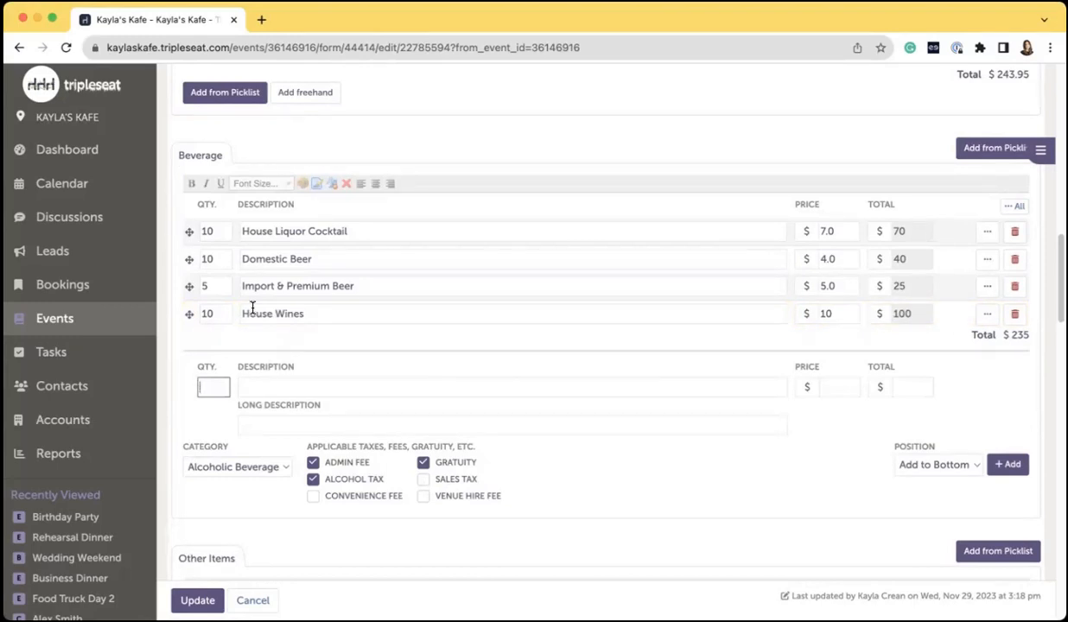
Step: Save the updated Contract & Event Order and open the Picklists settings for documents and menus
{"action": "left_click", "coordinate": [197, 600]}
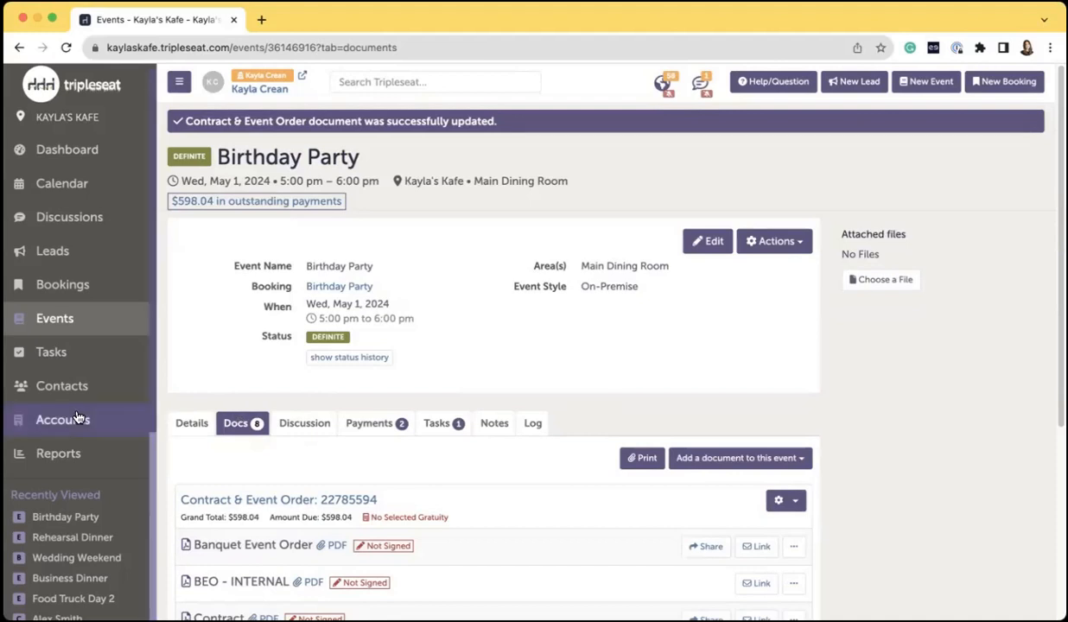
{"action": "scroll", "coordinate": [52, 418], "scroll_direction": "down", "scroll_amount": 5}
{"action": "left_click", "coordinate": [59, 504]}
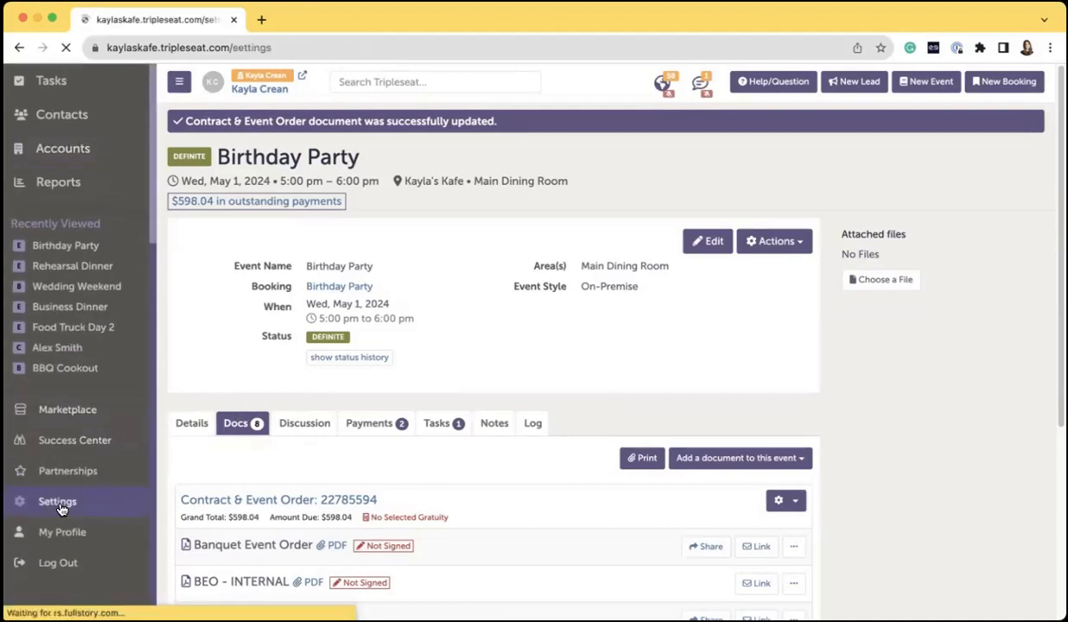
{"action": "scroll", "coordinate": [429, 400], "scroll_direction": "down", "scroll_amount": 3}
{"action": "scroll", "coordinate": [429, 400], "scroll_direction": "down", "scroll_amount": 5}
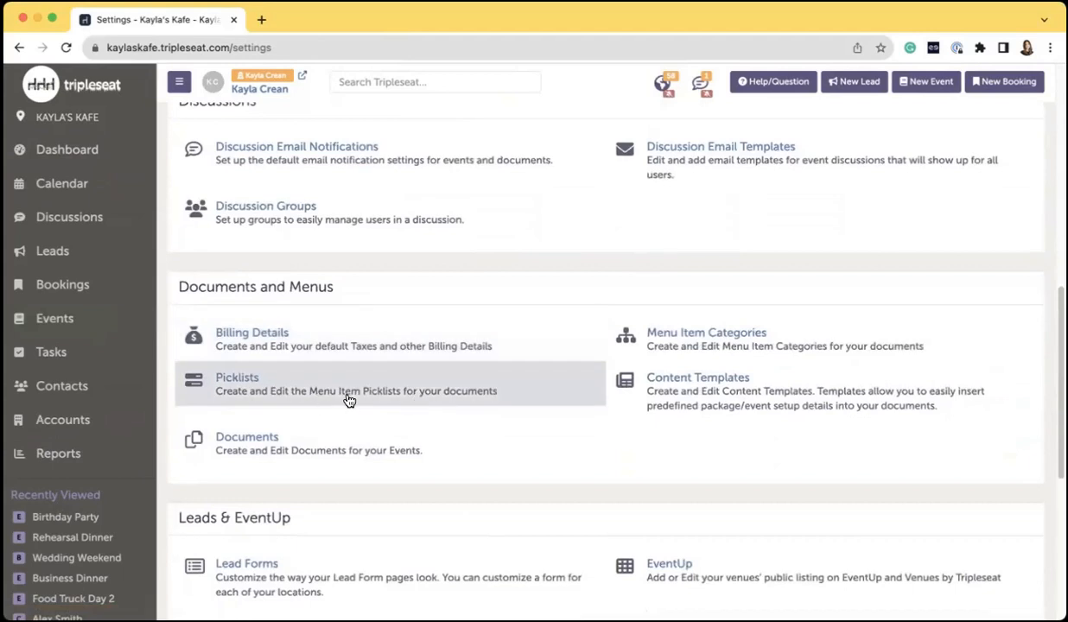
{"action": "left_click", "coordinate": [348, 400]}
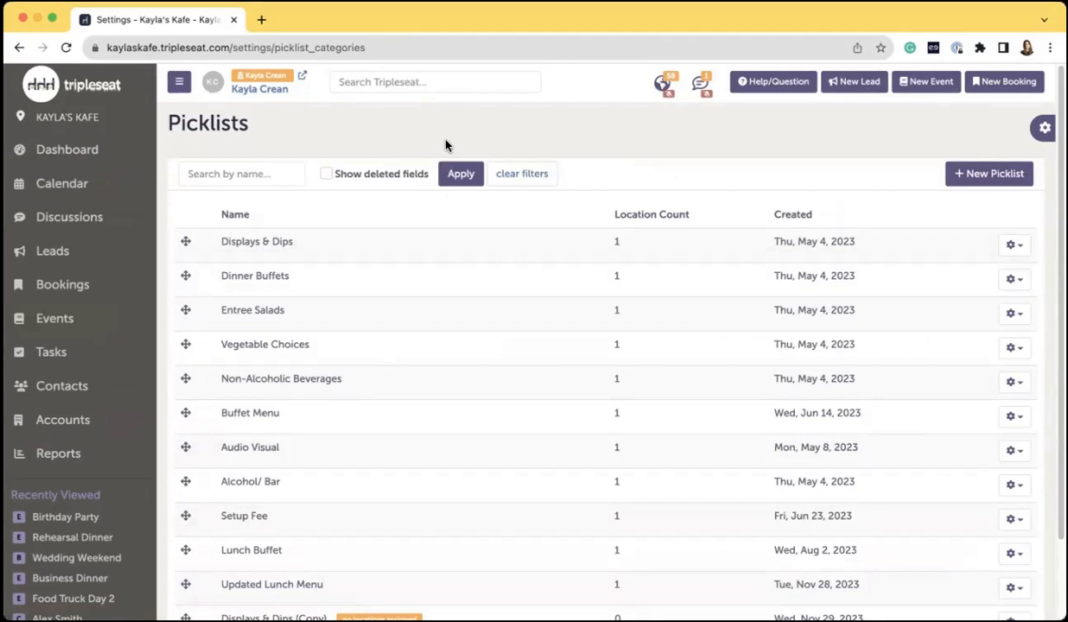
Step: Filter the picklists by the name "buffet", and clear the filter again
{"action": "left_click", "coordinate": [259, 170]}
{"action": "type", "text": "buffet"}
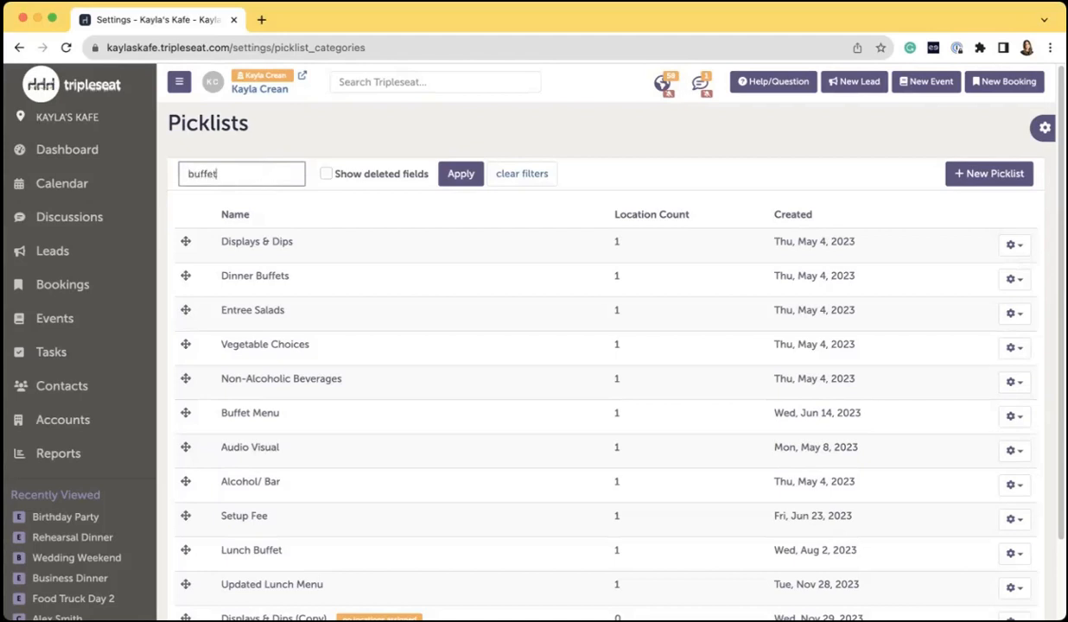
{"action": "left_click", "coordinate": [462, 175]}
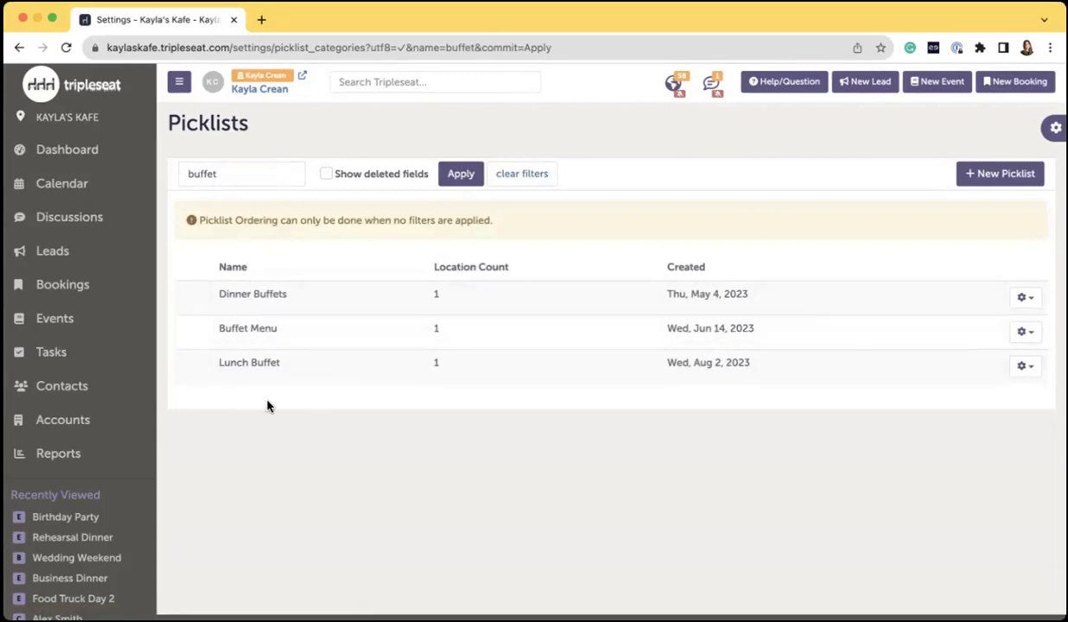
{"action": "left_click", "coordinate": [552, 187]}
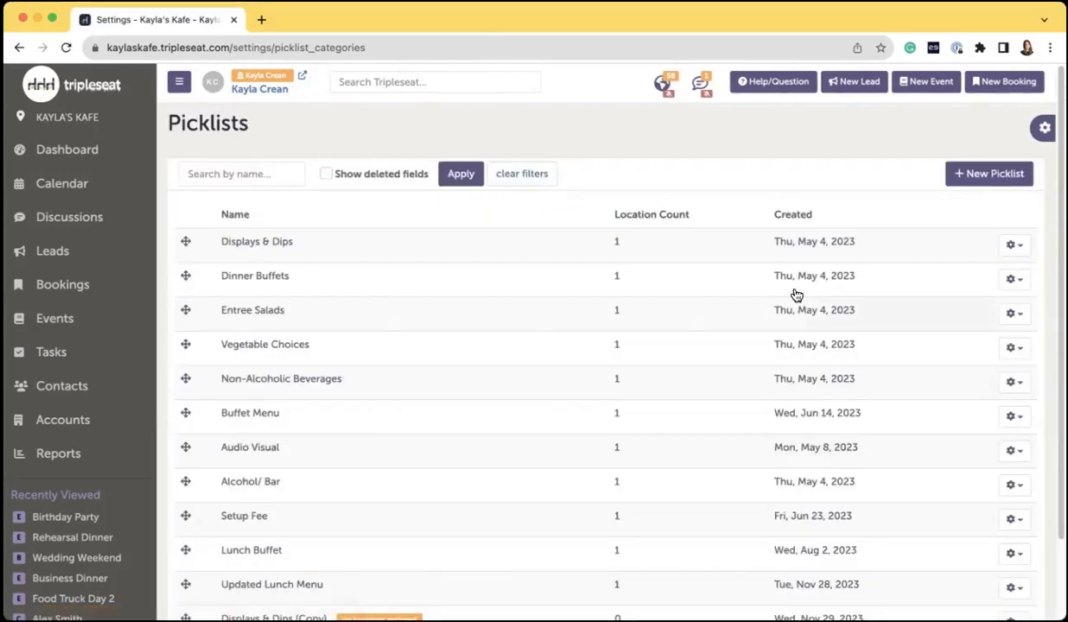
Step: Show the deleted picklists in the list to review them, and clear the filters
{"action": "left_click", "coordinate": [327, 175]}
{"action": "left_click", "coordinate": [444, 178]}
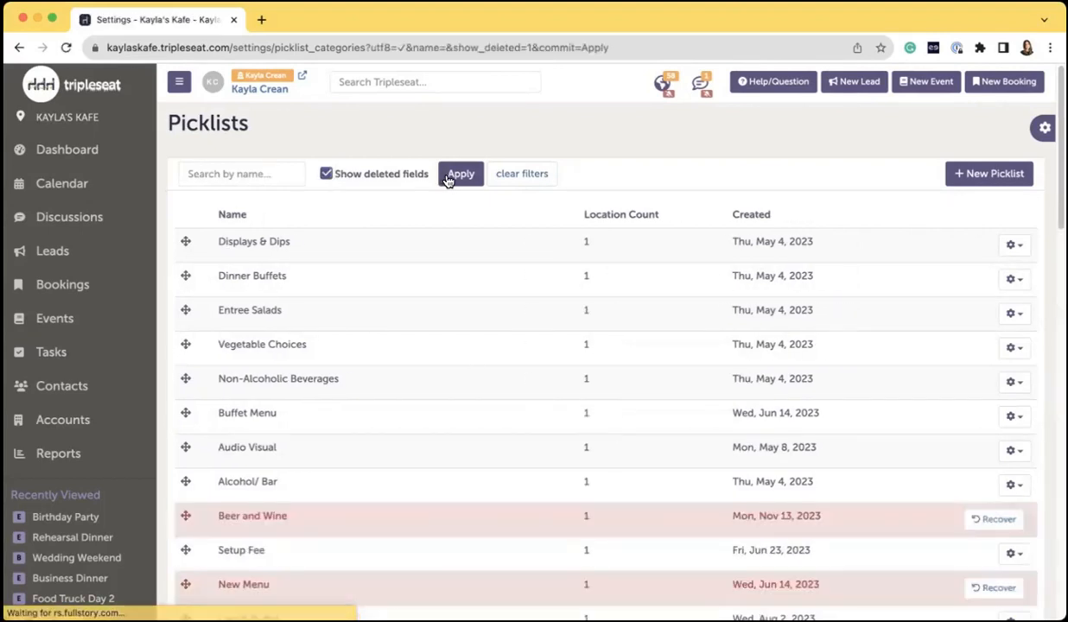
{"action": "scroll", "coordinate": [462, 257], "scroll_direction": "down", "scroll_amount": 1}
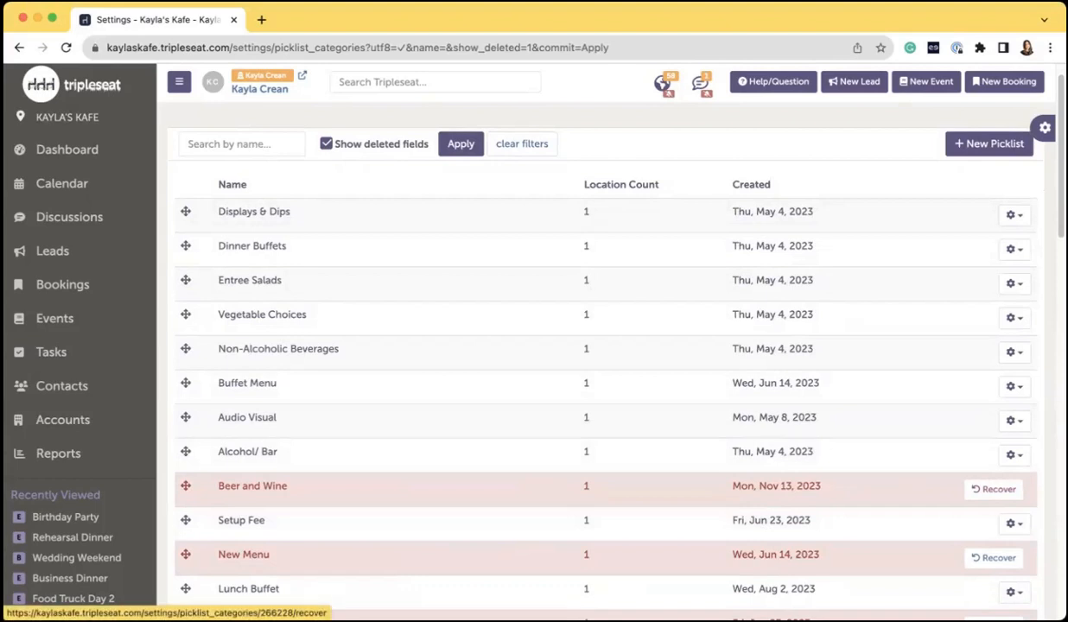
{"action": "scroll", "coordinate": [858, 374], "scroll_direction": "up", "scroll_amount": 1}
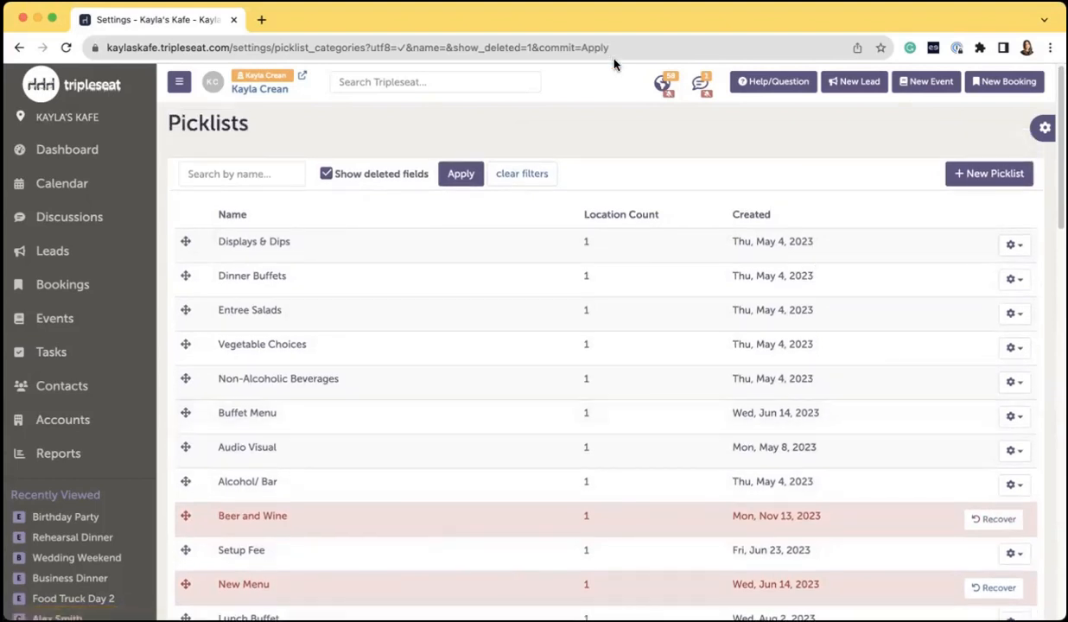
{"action": "left_click", "coordinate": [531, 173]}
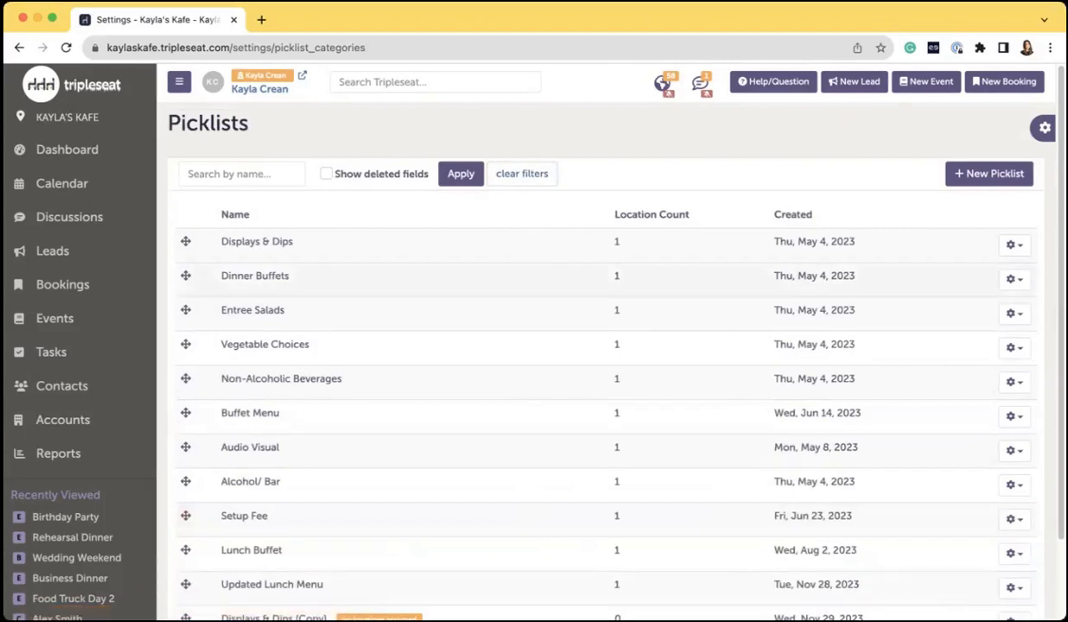
Step: Copy the Displays & Dips picklist and check the copy at the end of the list
{"action": "left_click", "coordinate": [1014, 245]}
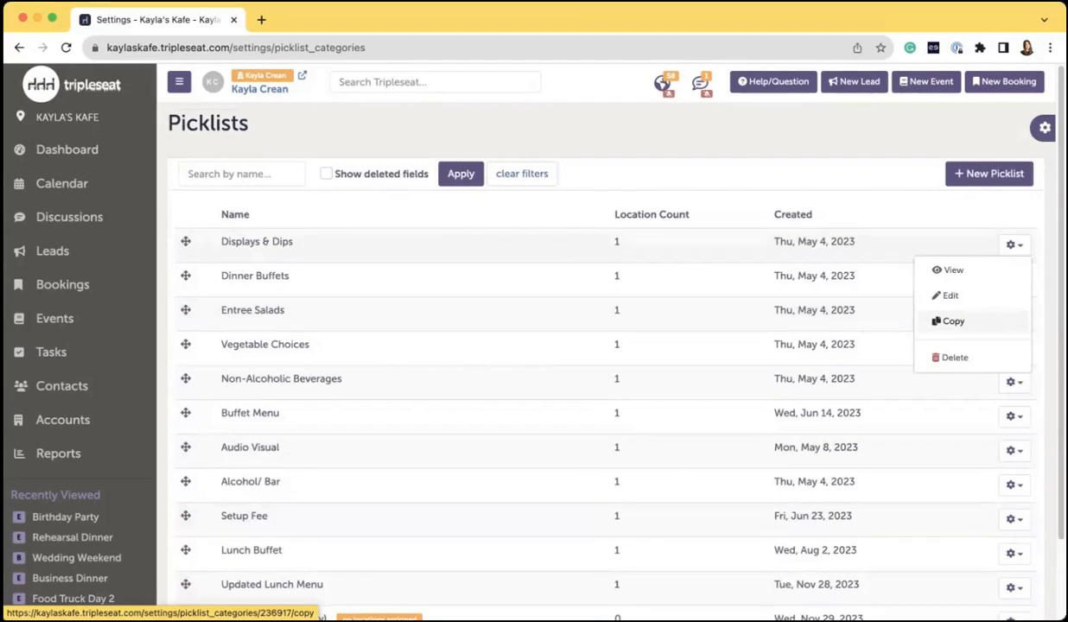
{"action": "left_click", "coordinate": [950, 320]}
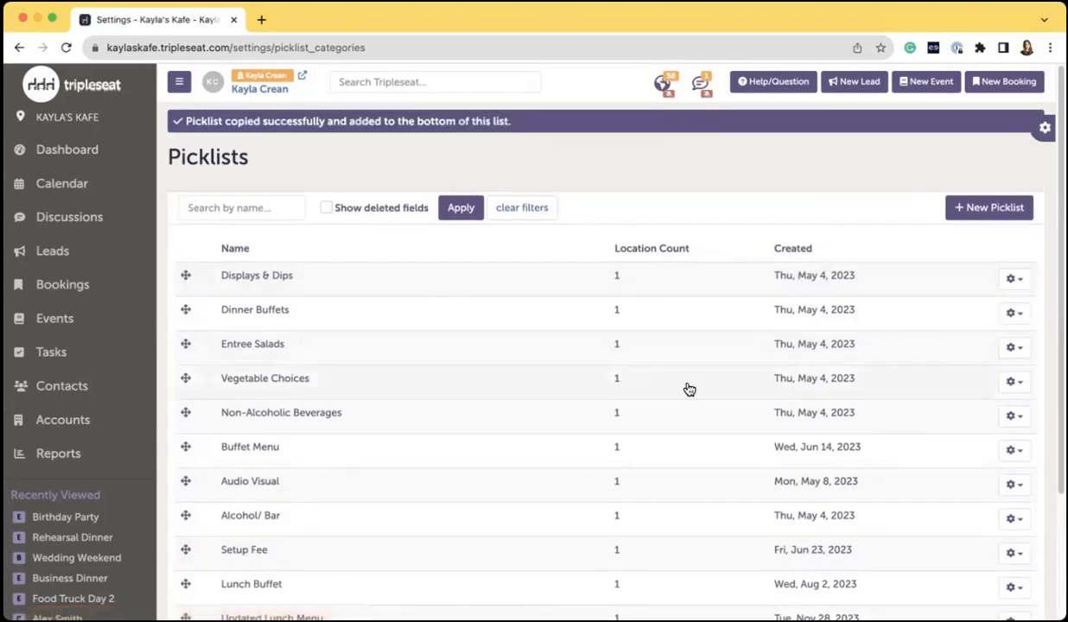
{"action": "scroll", "coordinate": [668, 376], "scroll_direction": "down", "scroll_amount": 3}
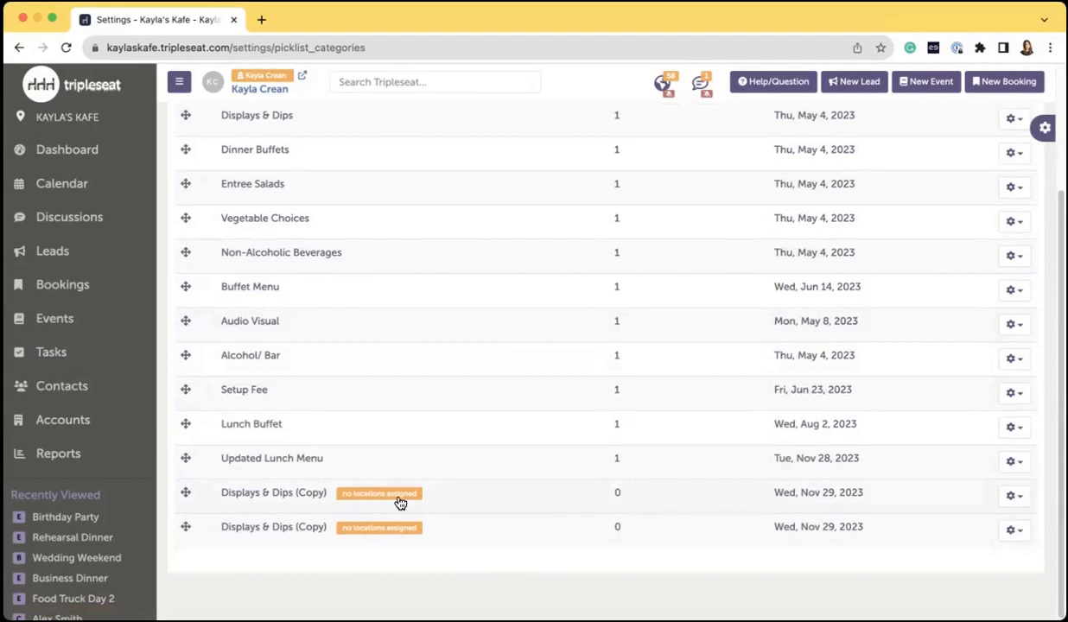
{"action": "scroll", "coordinate": [400, 503], "scroll_direction": "up", "scroll_amount": 1}
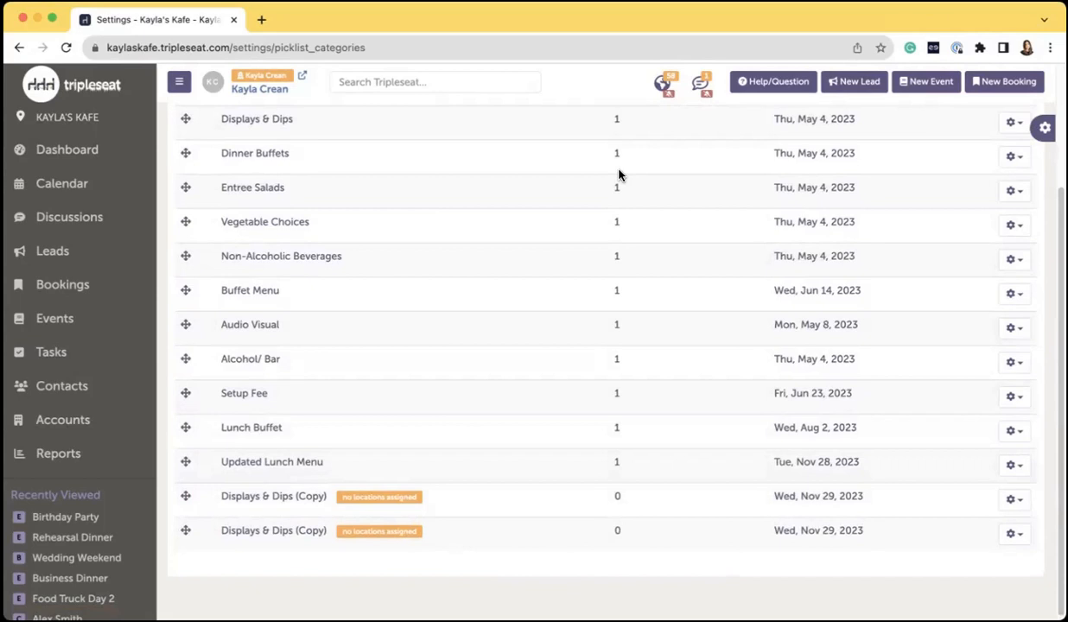
Step: Reorder the picklists so that Non-Alcoholic Beverages comes directly after Audio Visual
{"action": "scroll", "coordinate": [618, 174], "scroll_direction": "up", "scroll_amount": 3}
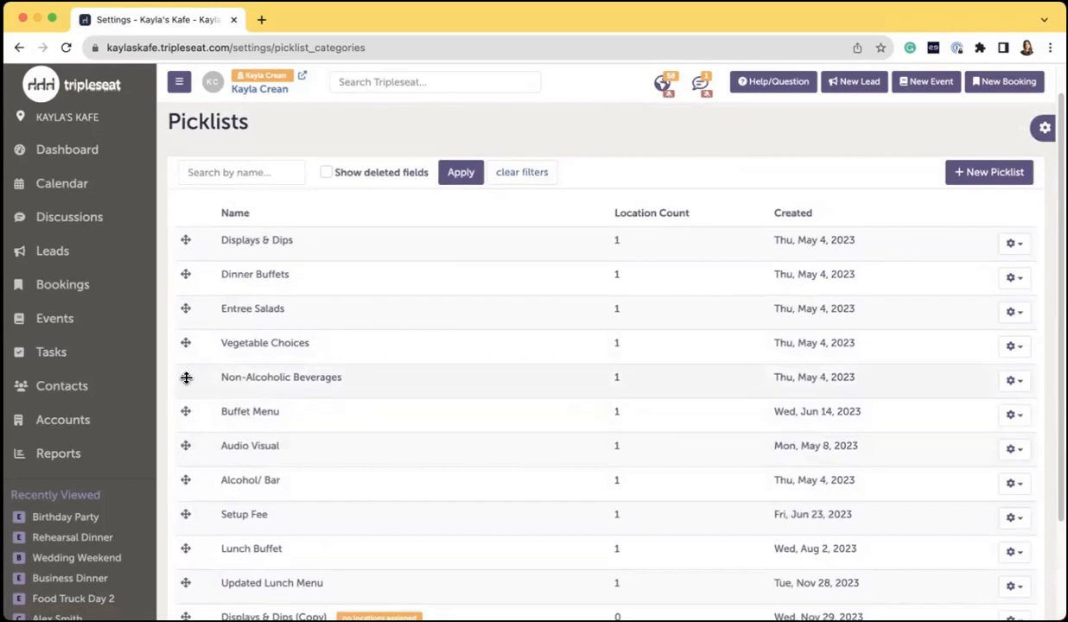
{"action": "left_click_drag", "start_coordinate": [186, 377], "coordinate": [200, 451]}
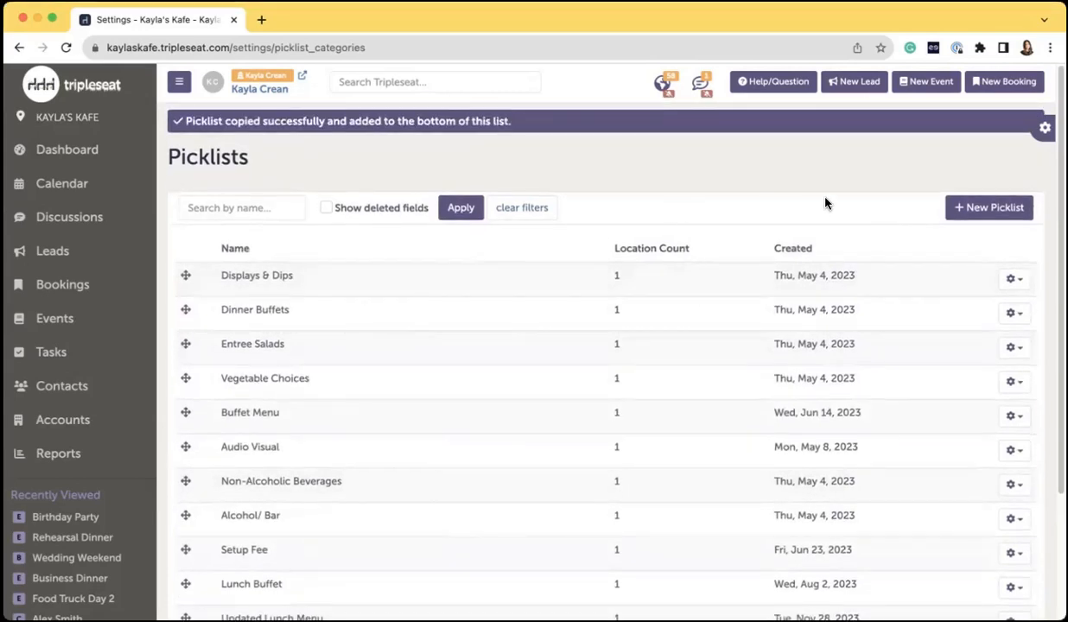
Step: Start a new picklist and name it "Beer and Wine"
{"action": "left_click", "coordinate": [989, 208]}
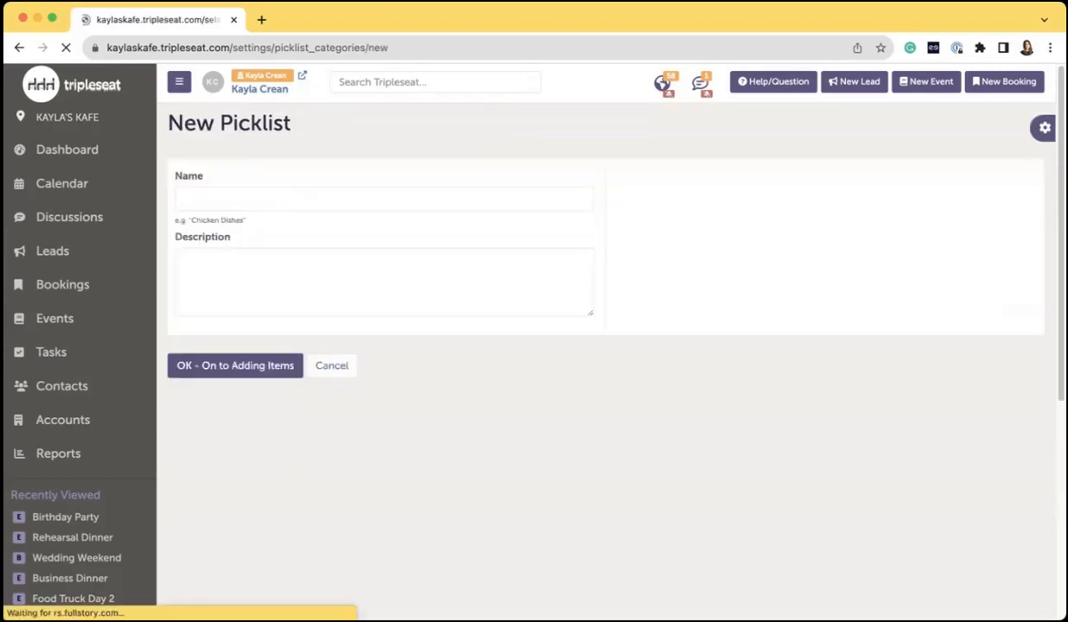
{"action": "left_click", "coordinate": [376, 200]}
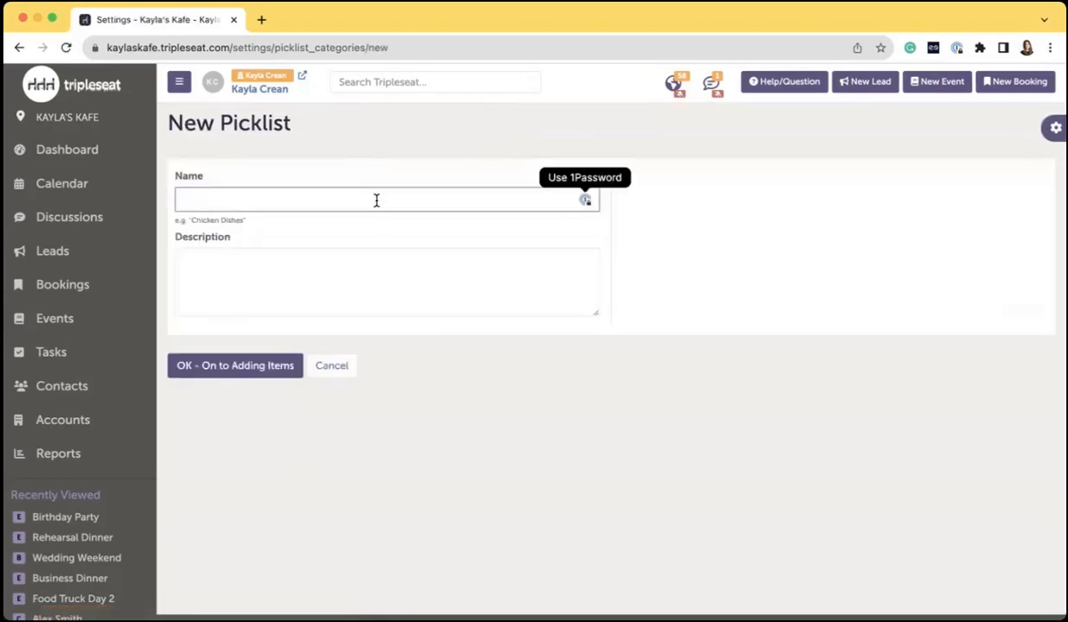
{"action": "type", "text": "Beer and wi"}
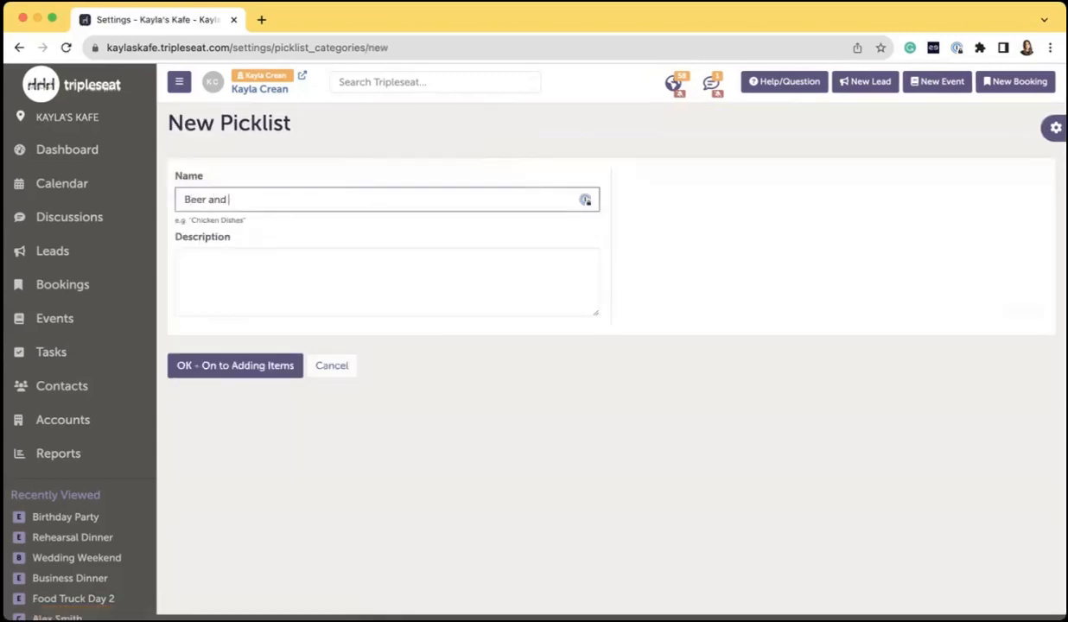
{"action": "key", "text": "BackSpace"}
{"action": "key", "text": "BackSpace"}
{"action": "type", "text": "Wine"}
Step: Enter the description "Assortment of Beers and Wines" and create the picklist, continuing to adding its items
{"action": "left_click", "coordinate": [396, 255]}
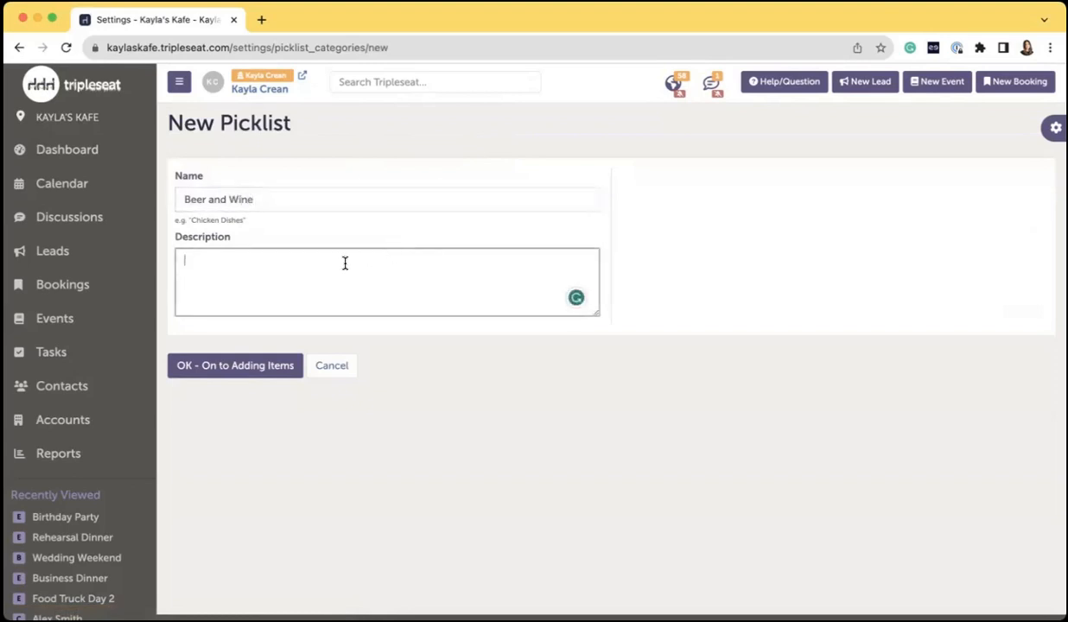
{"action": "type", "text": "Assortments of"}
{"action": "key", "text": "BackSpace"}
{"action": "key", "text": "BackSpace"}
{"action": "key", "text": "BackSpace"}
{"action": "key", "text": "BackSpace"}
{"action": "key", "text": "BackSpace"}
{"action": "type", "text": "Bees"}
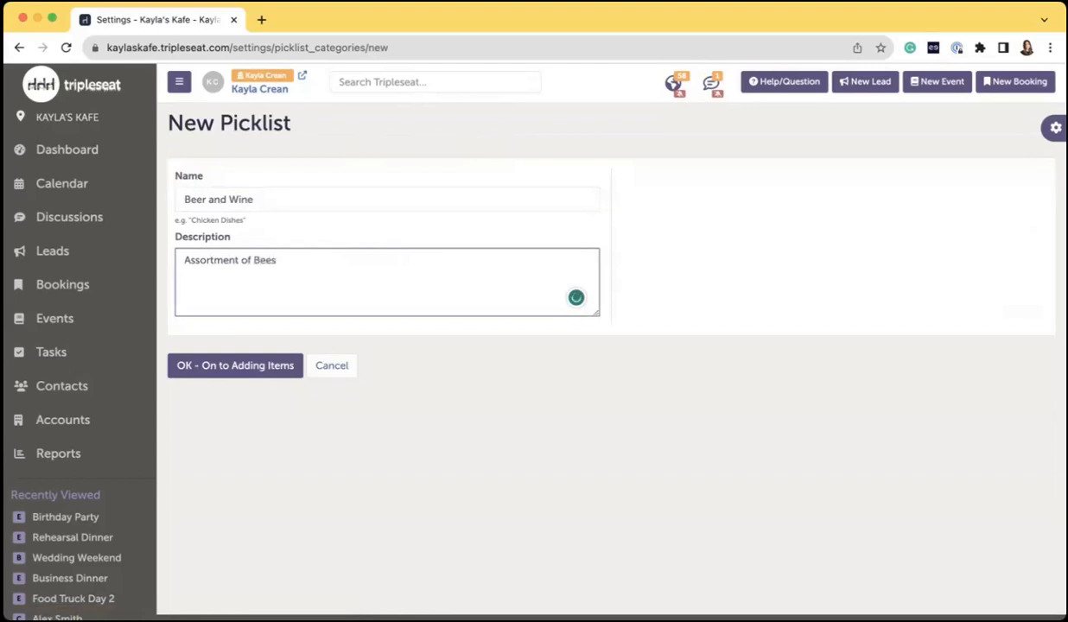
{"action": "key", "text": "BackSpace"}
{"action": "type", "text": "rs and Wines"}
{"action": "left_click", "coordinate": [404, 241]}
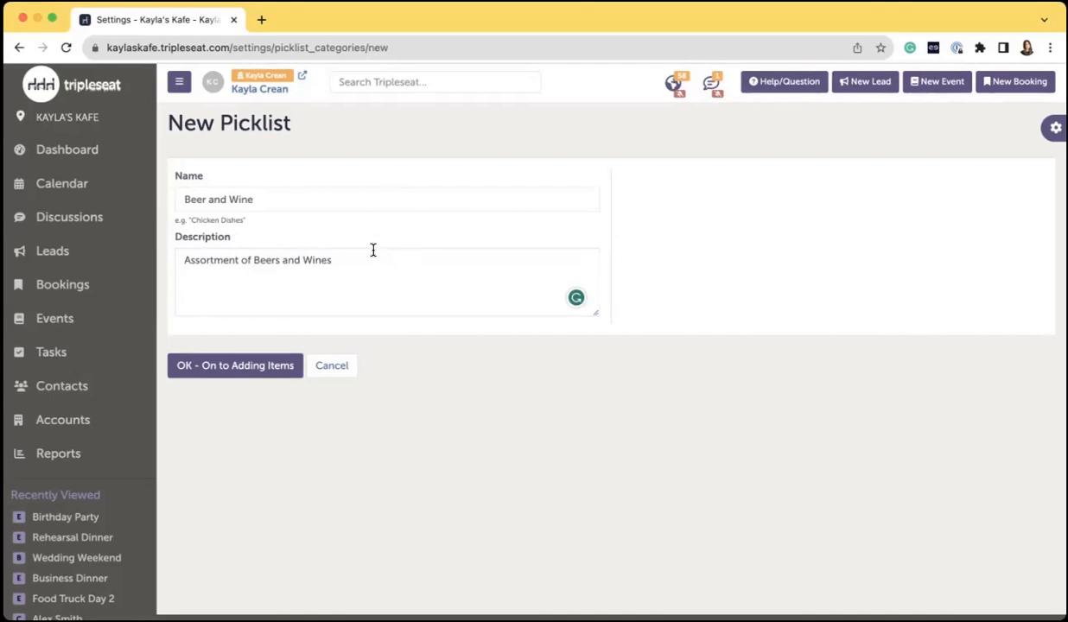
{"action": "left_click", "coordinate": [225, 373]}
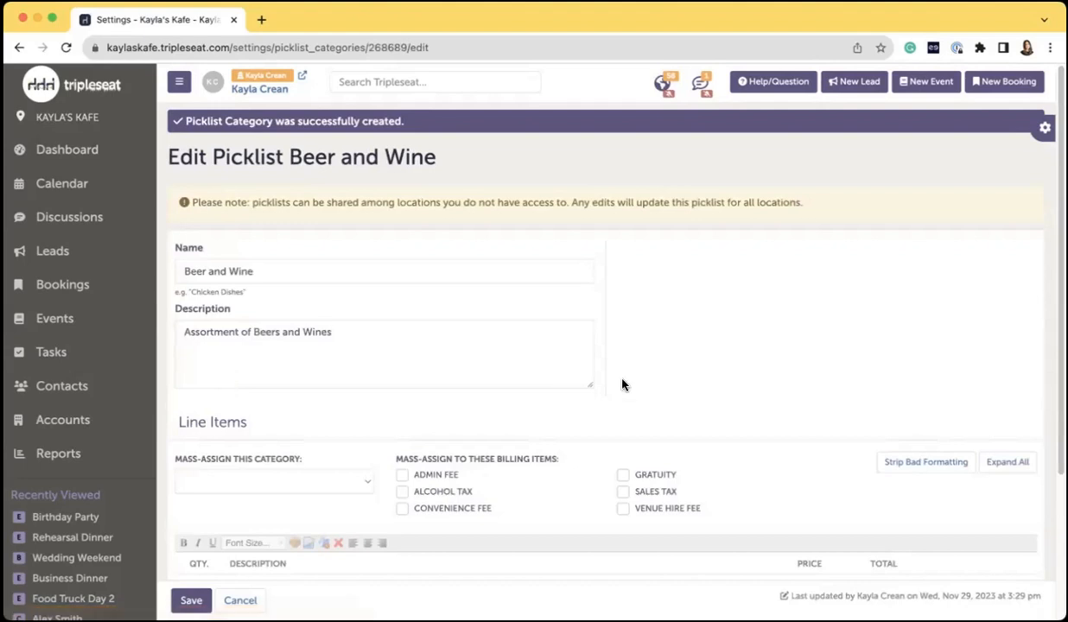
Step: Enter "Beer and Wine Package" as the description of the new line item
{"action": "scroll", "coordinate": [622, 381], "scroll_direction": "down", "scroll_amount": 2}
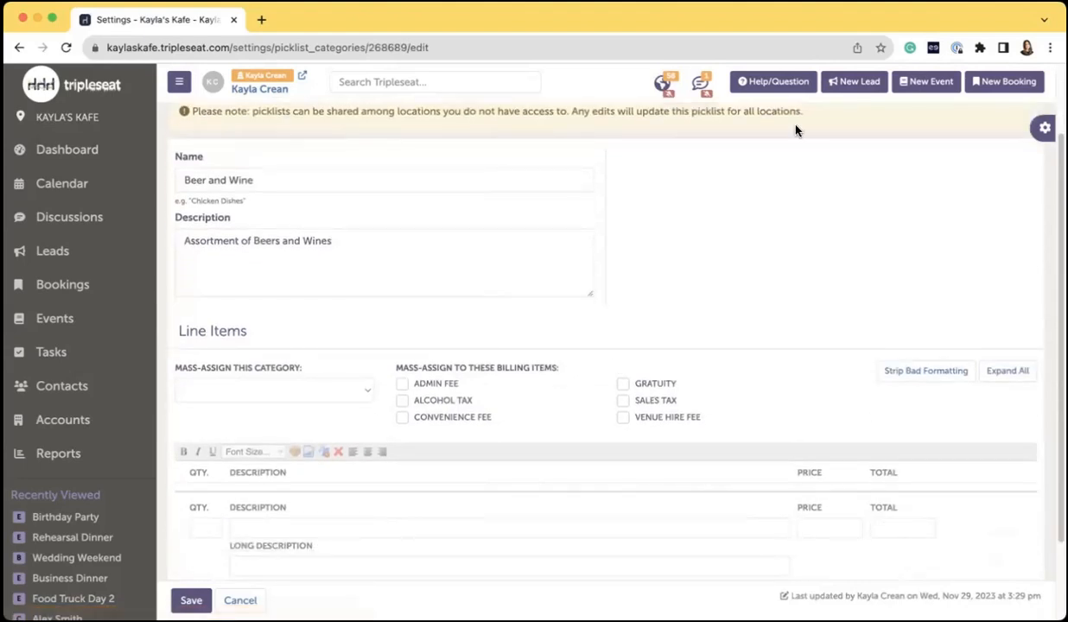
{"action": "scroll", "coordinate": [777, 367], "scroll_direction": "down", "scroll_amount": 2}
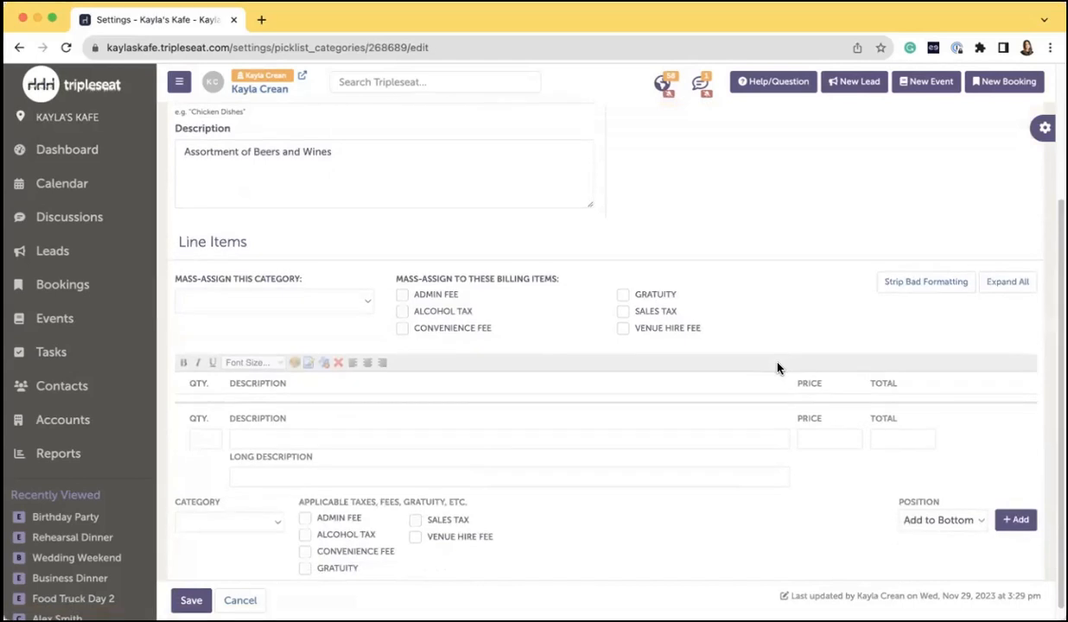
{"action": "scroll", "coordinate": [776, 367], "scroll_direction": "down", "scroll_amount": 1}
{"action": "left_click", "coordinate": [326, 426]}
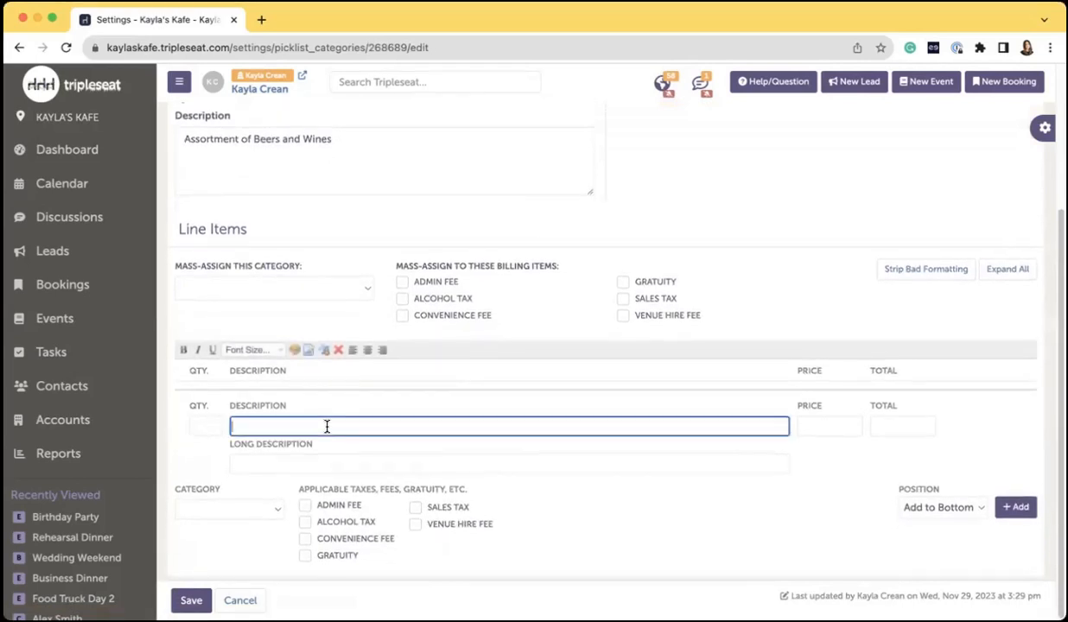
{"action": "type", "text": "Beer and Wine Package"}
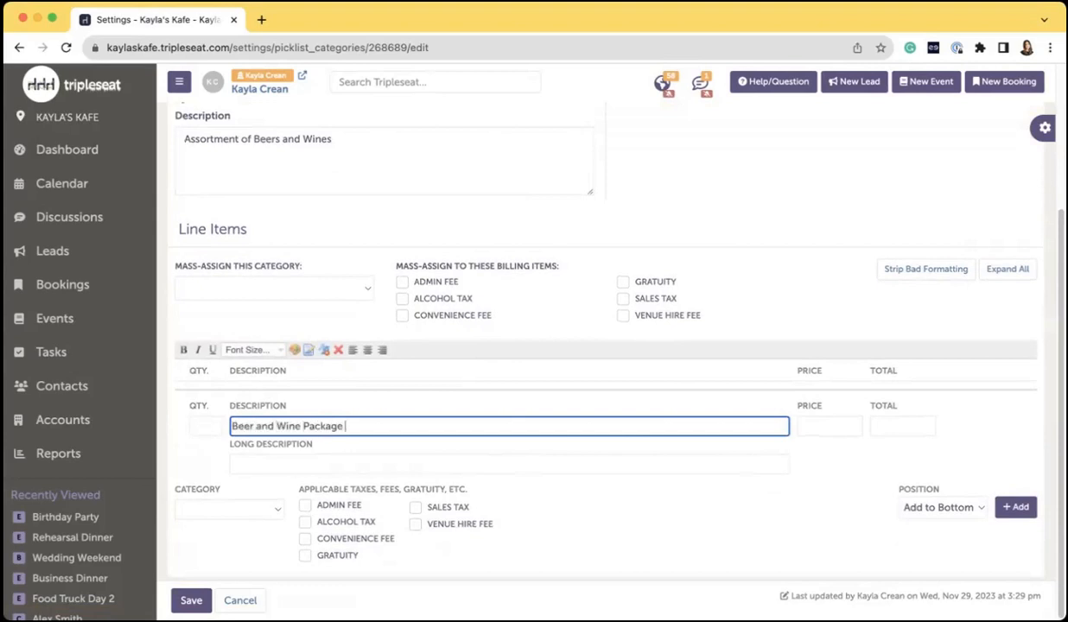
{"action": "left_click", "coordinate": [426, 412]}
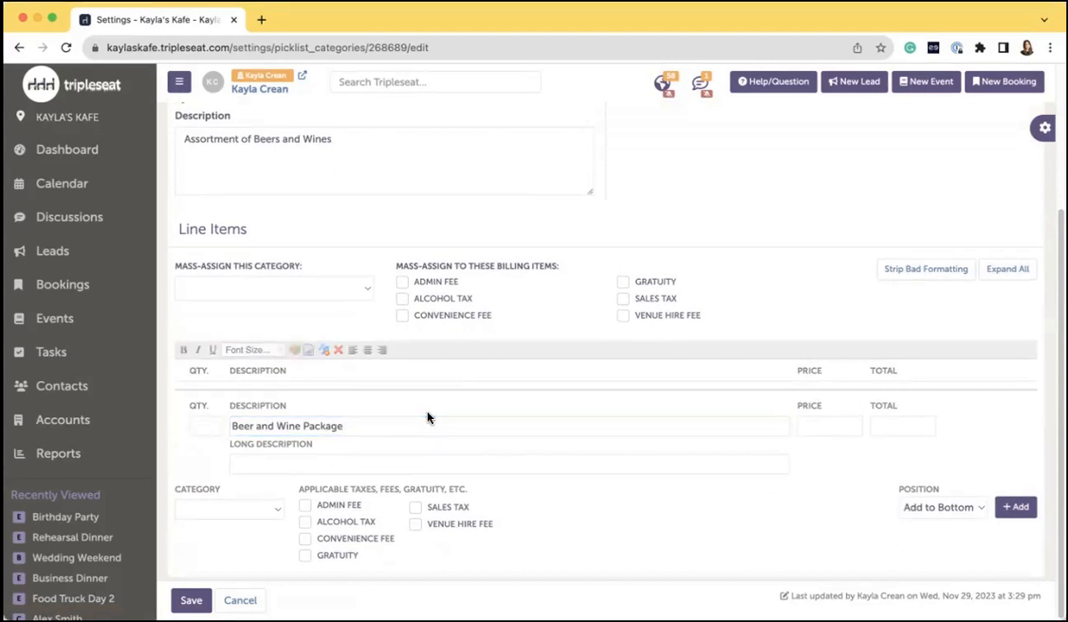
Step: Enter the long description "Assortment of Craft Beer and California Wine" for the new line item
{"action": "left_click", "coordinate": [326, 458]}
{"action": "type", "text": "Assortment of "}
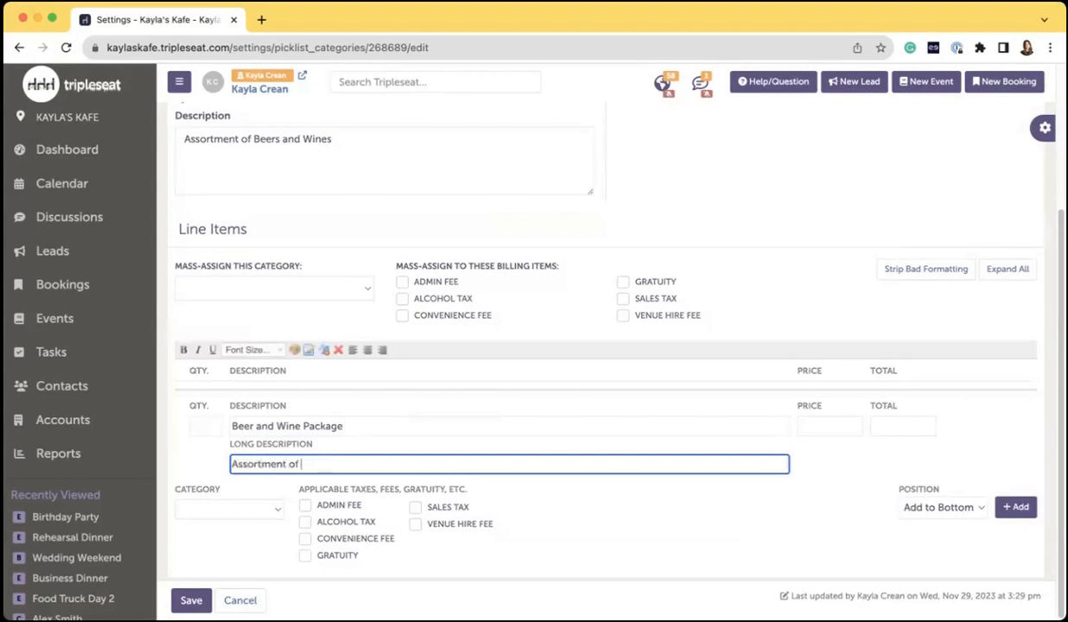
{"action": "type", "text": "Craft Beer and Cali"}
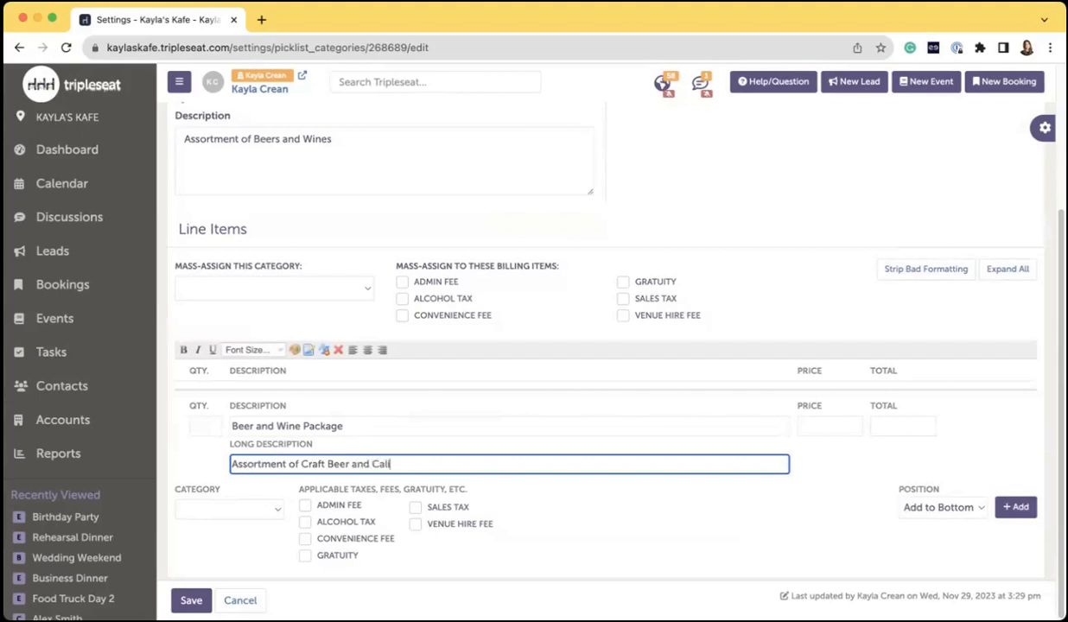
{"action": "type", "text": "fornia Wine"}
Step: Format the "Beer and Wine Package" description as bold, italic and underlined at font size 3 (12pt)
{"action": "left_click", "coordinate": [396, 427]}
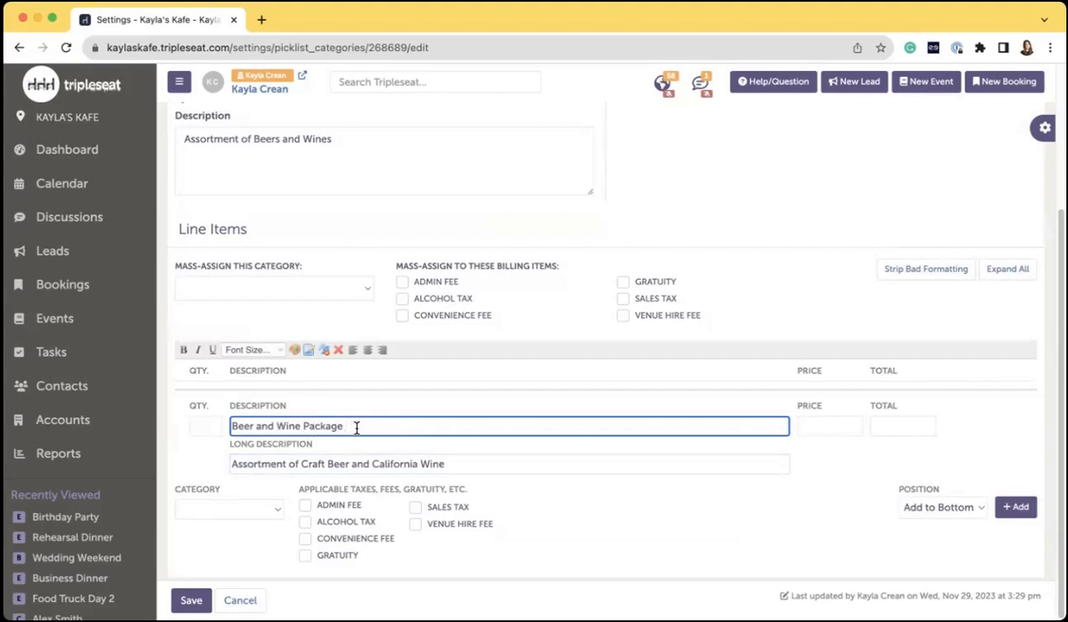
{"action": "left_click_drag", "start_coordinate": [351, 427], "coordinate": [230, 425]}
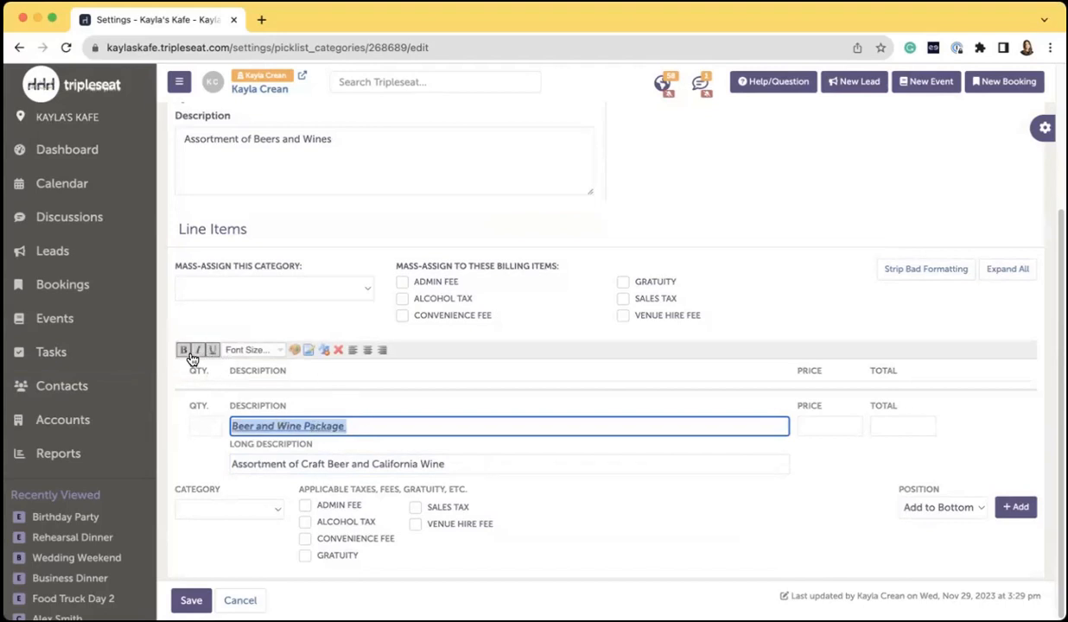
{"action": "left_click", "coordinate": [277, 358]}
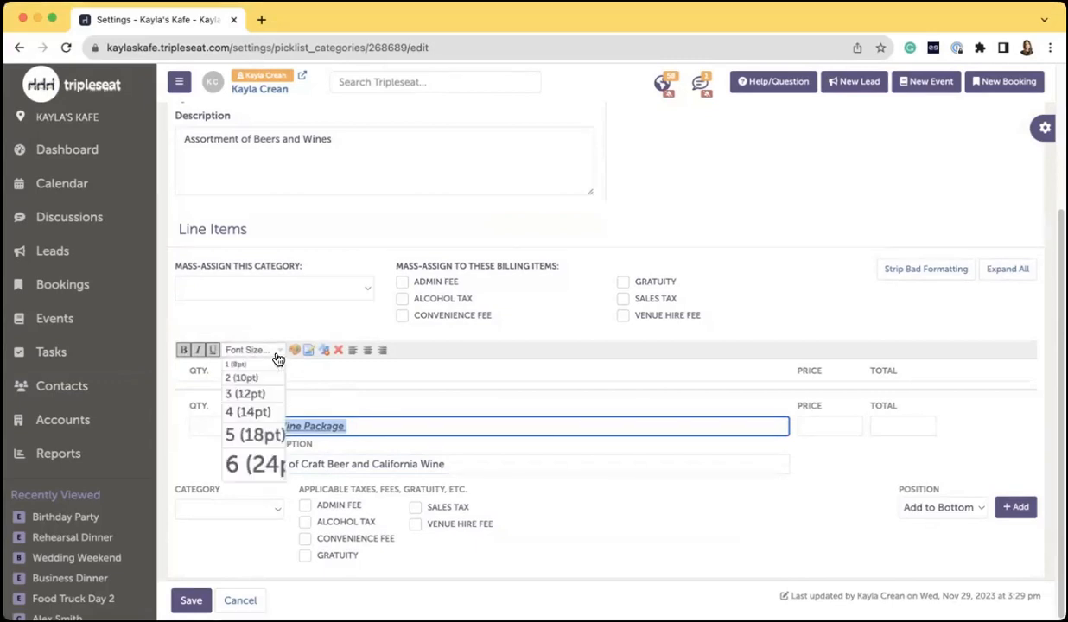
{"action": "left_click", "coordinate": [264, 394]}
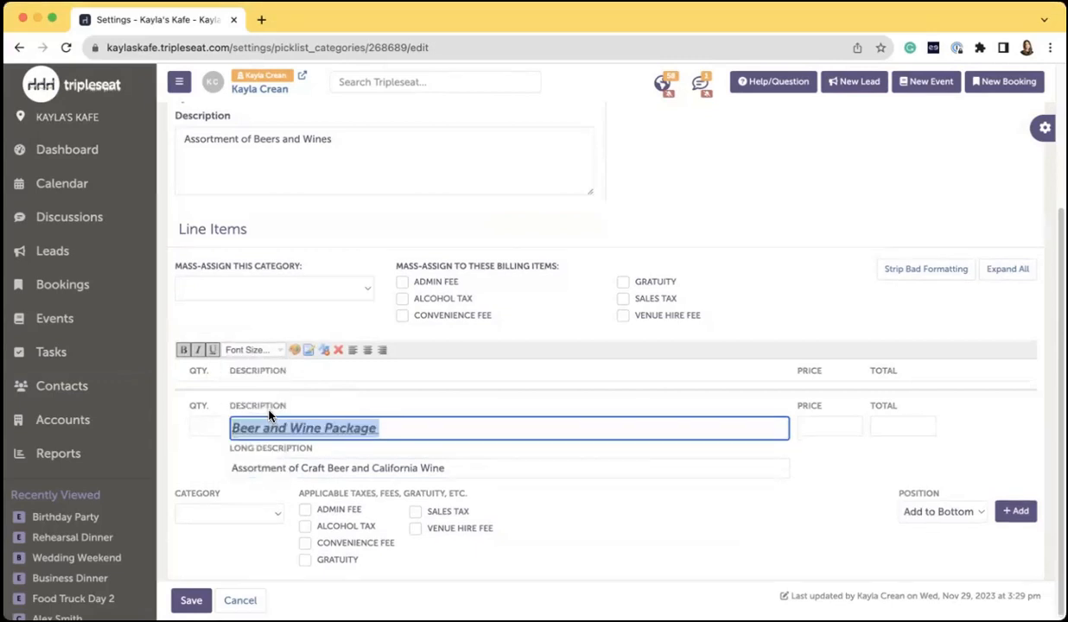
{"action": "left_click", "coordinate": [446, 428]}
Step: Add the Beer and Wine Package to the picklist, followed by four blank line items
{"action": "scroll", "coordinate": [445, 427], "scroll_direction": "down", "scroll_amount": 1}
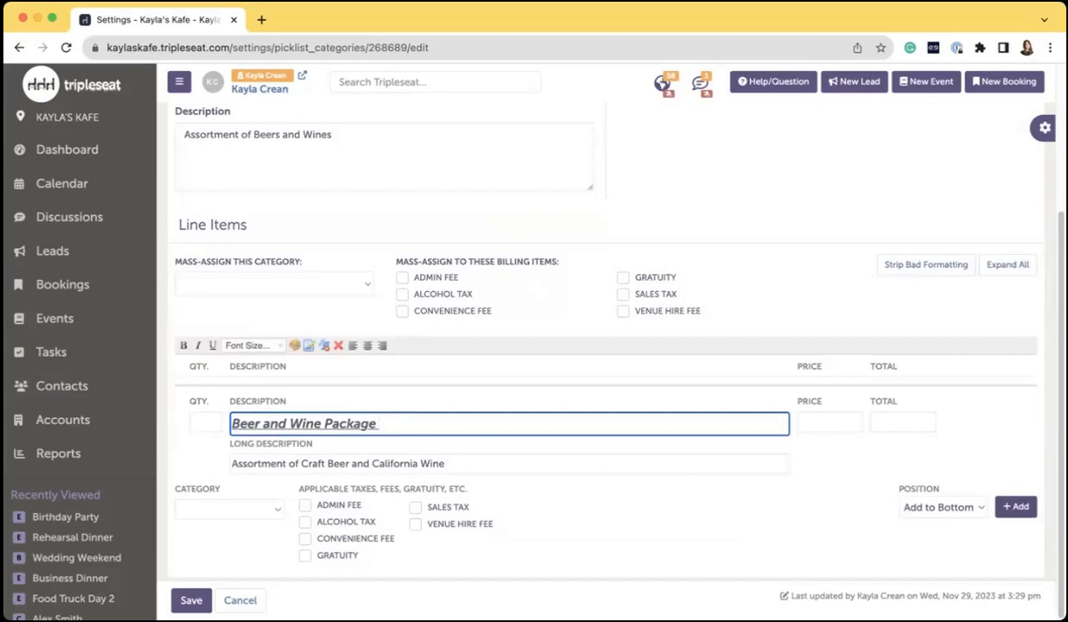
{"action": "key", "text": "Return"}
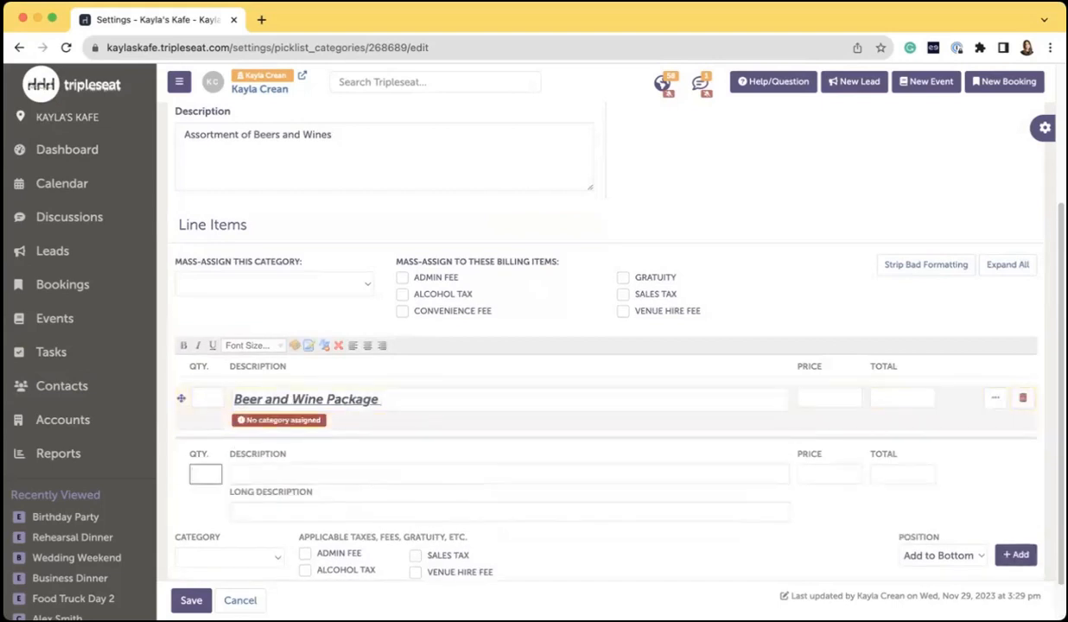
{"action": "scroll", "coordinate": [445, 428], "scroll_direction": "down", "scroll_amount": 1}
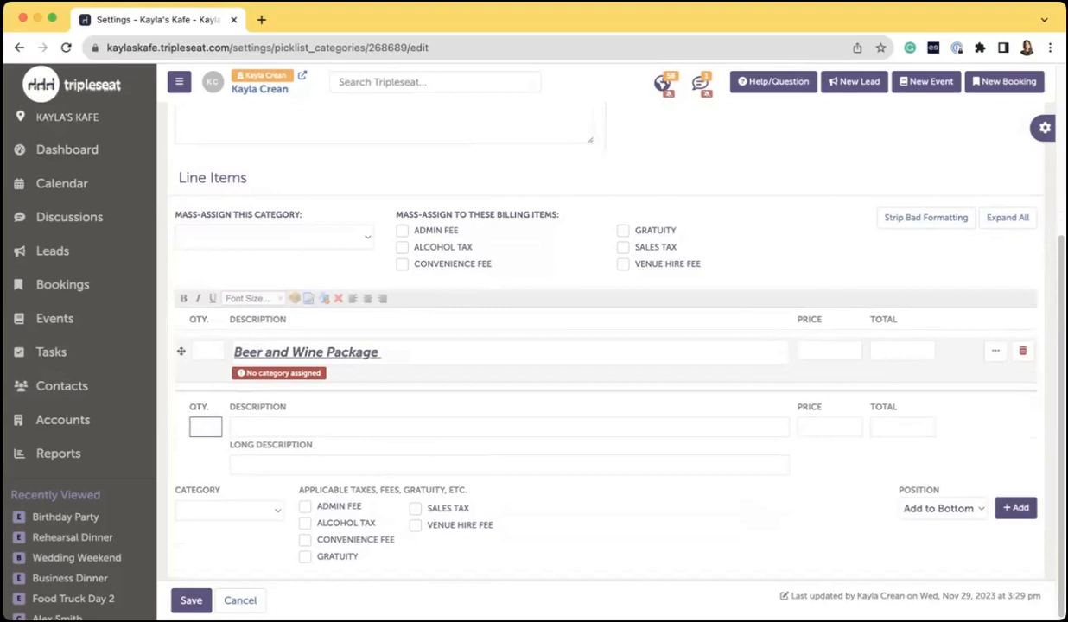
{"action": "key", "text": "Return"}
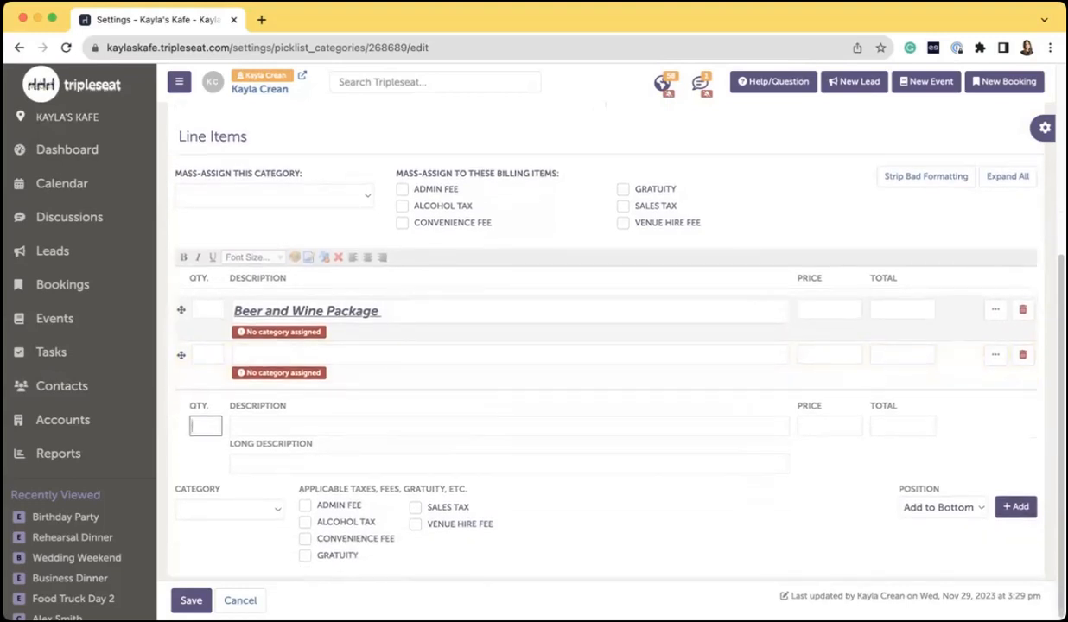
{"action": "key", "text": "Return"}
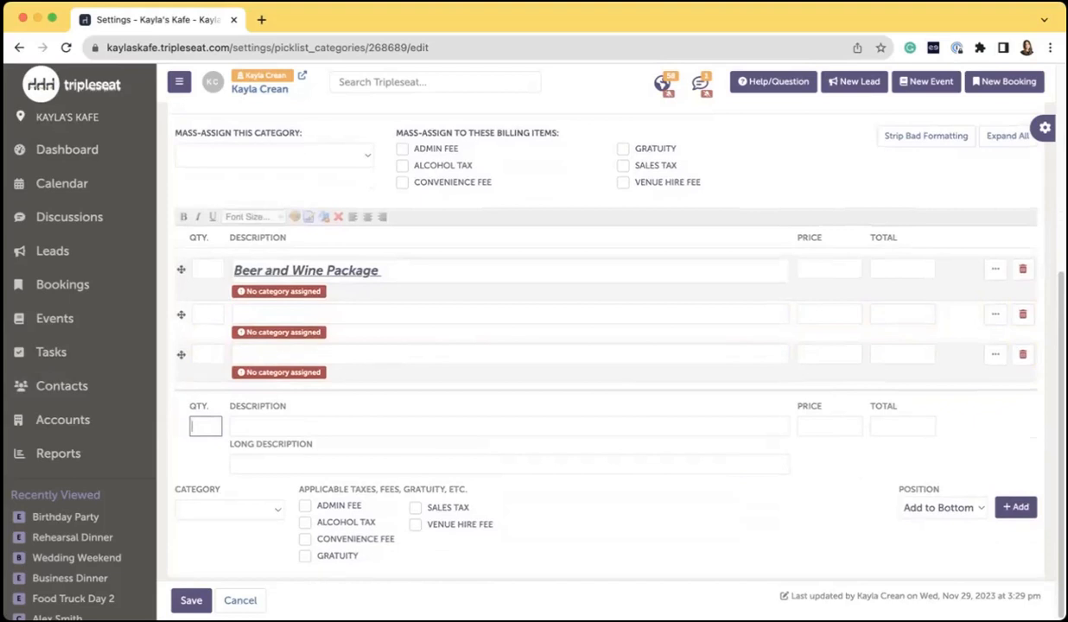
{"action": "key", "text": "Return"}
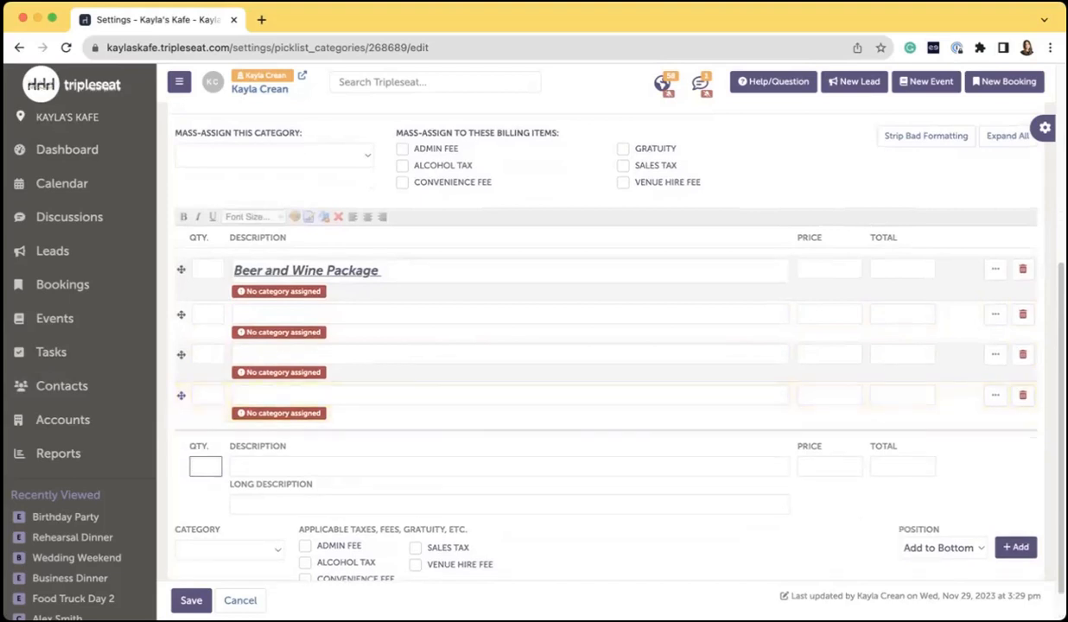
{"action": "key", "text": "Return"}
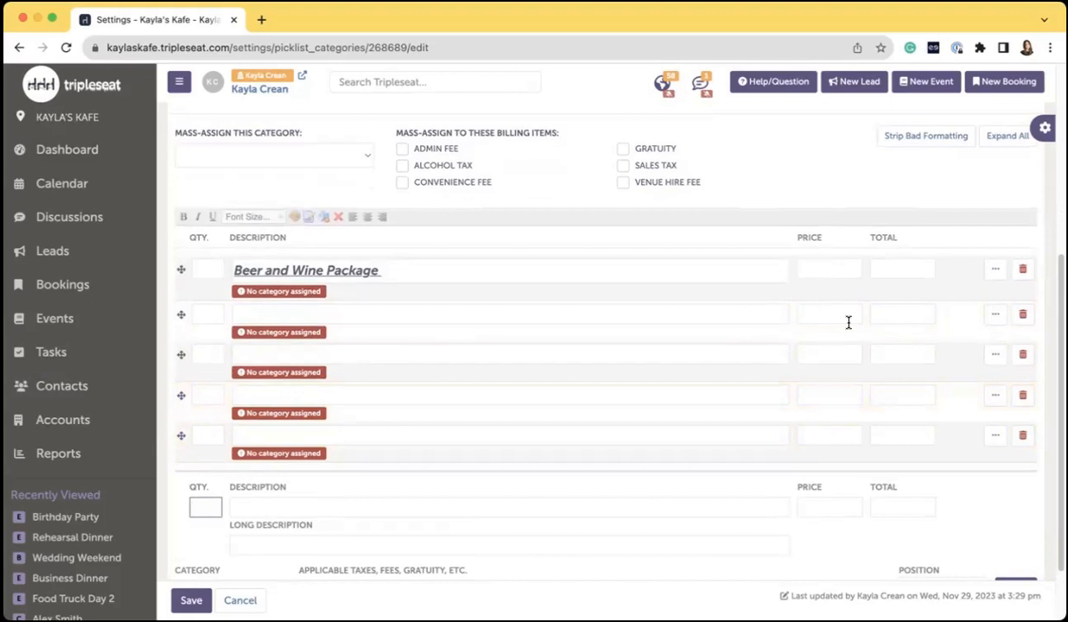
Step: Expand all line items and examine their long descriptions, categories and applicable taxes and fees
{"action": "scroll", "coordinate": [848, 322], "scroll_direction": "up", "scroll_amount": 1}
{"action": "scroll", "coordinate": [848, 322], "scroll_direction": "up", "scroll_amount": 2}
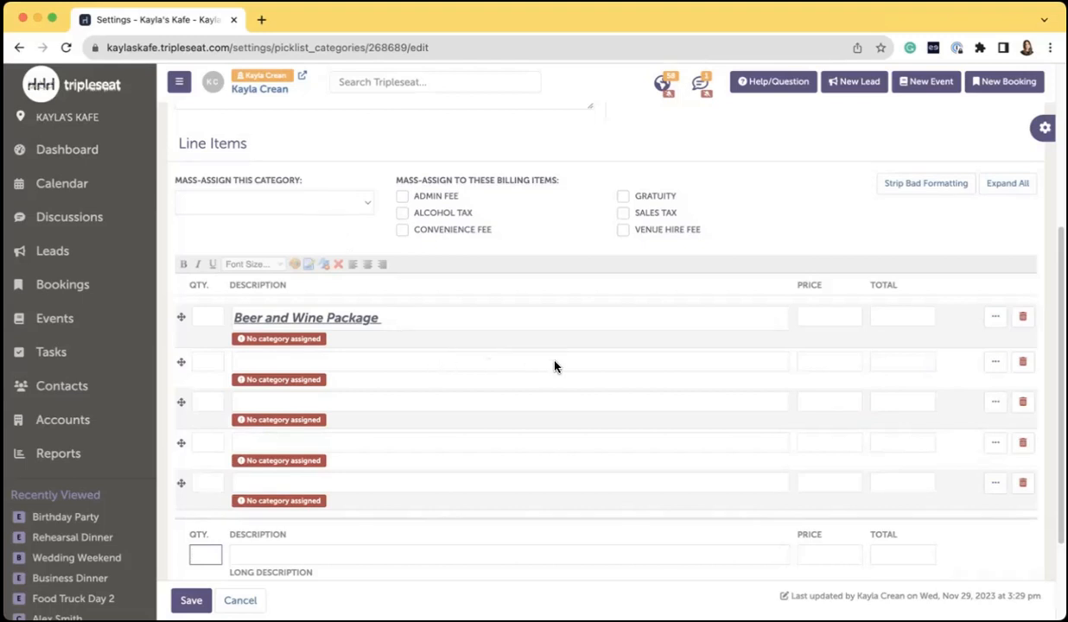
{"action": "scroll", "coordinate": [555, 366], "scroll_direction": "down", "scroll_amount": 1}
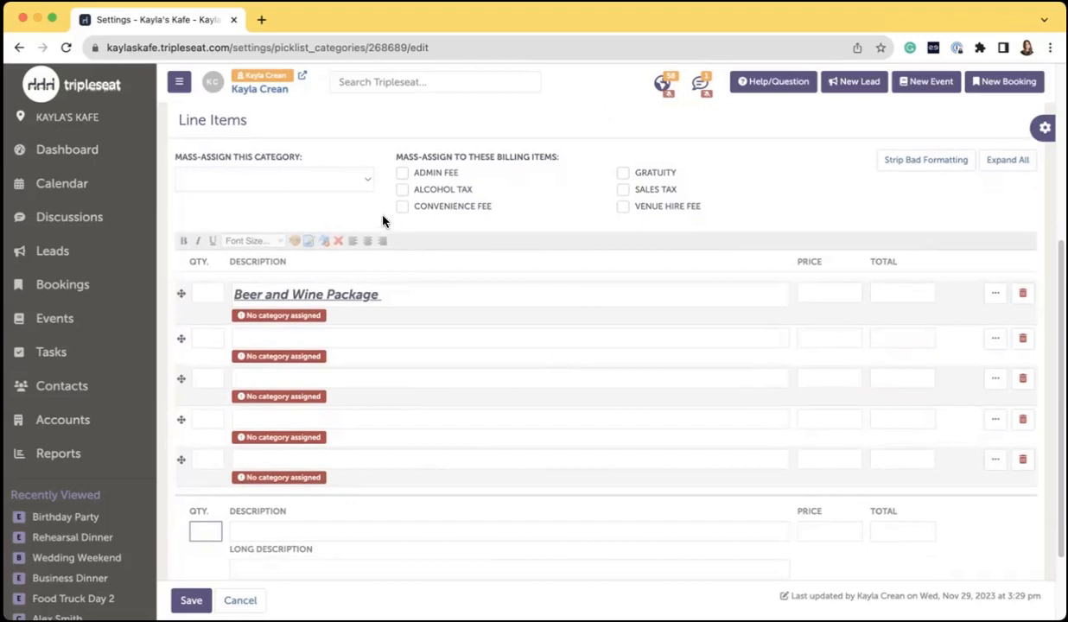
{"action": "scroll", "coordinate": [381, 218], "scroll_direction": "up", "scroll_amount": 1}
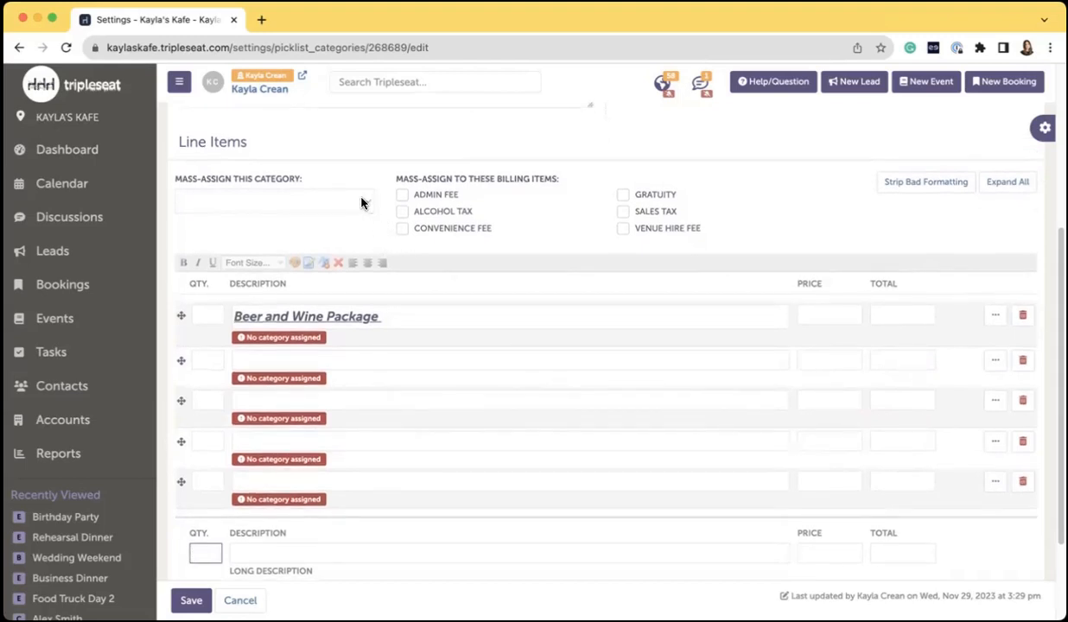
{"action": "left_click", "coordinate": [1007, 182]}
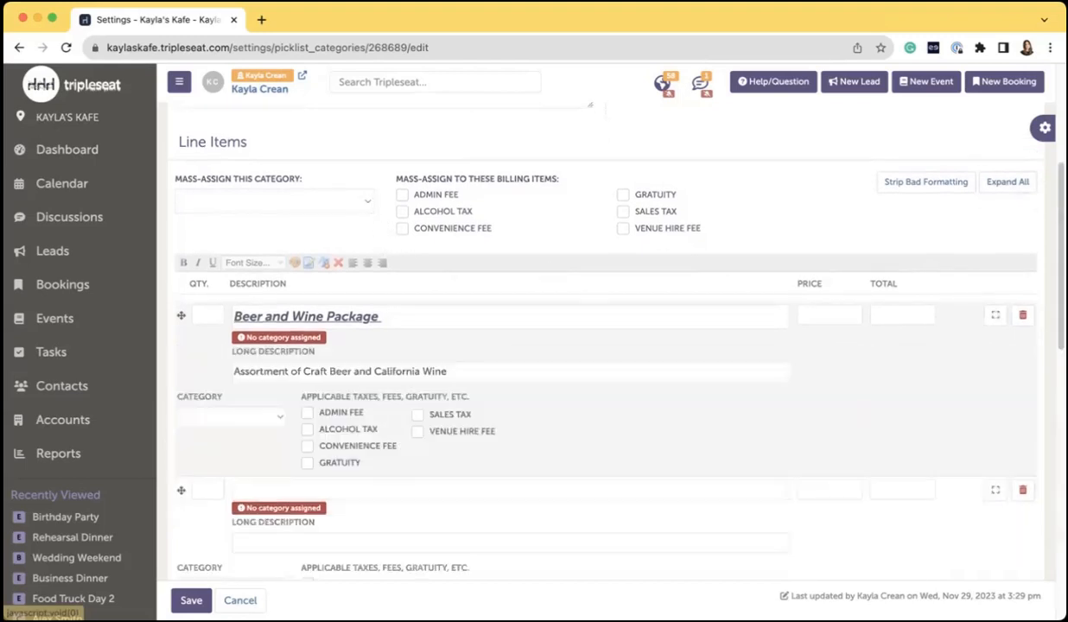
{"action": "scroll", "coordinate": [734, 466], "scroll_direction": "down", "scroll_amount": 3}
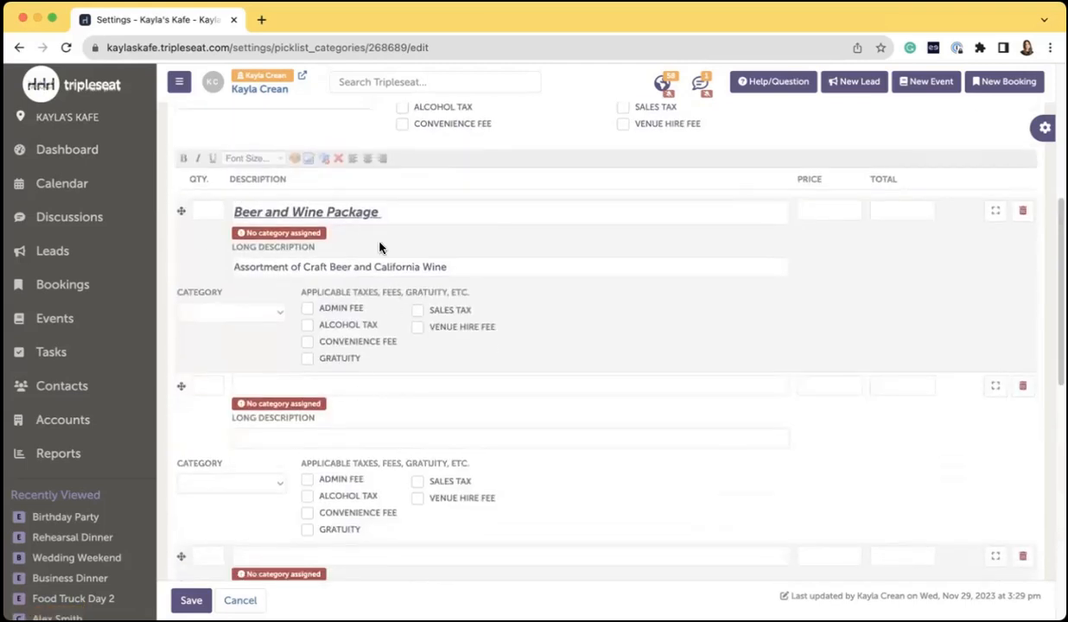
{"action": "scroll", "coordinate": [233, 248], "scroll_direction": "down", "scroll_amount": 2}
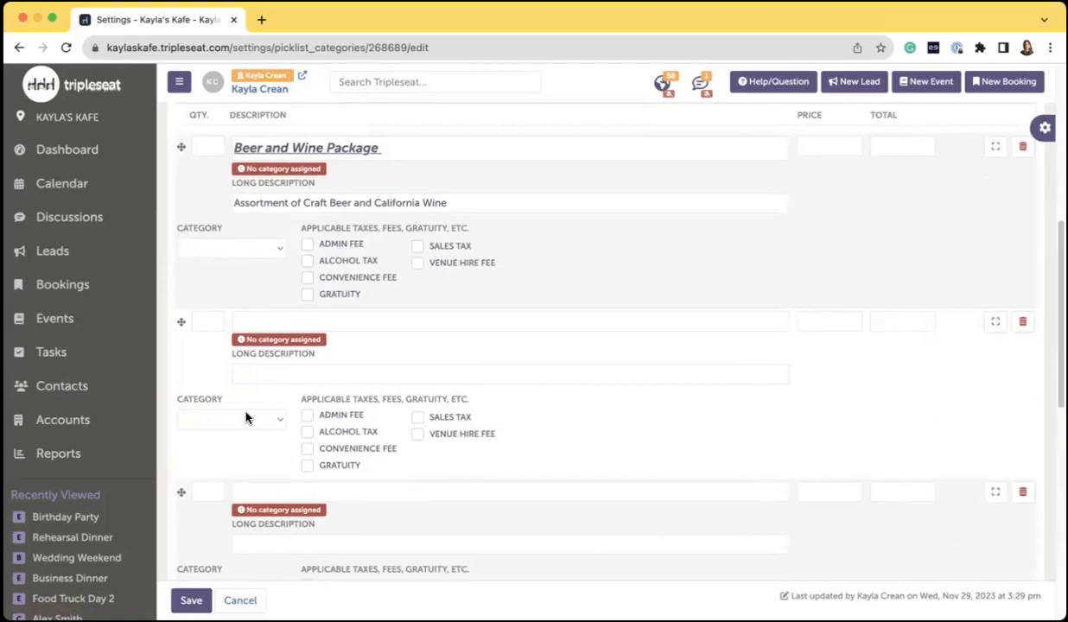
{"action": "scroll", "coordinate": [246, 417], "scroll_direction": "down", "scroll_amount": 5}
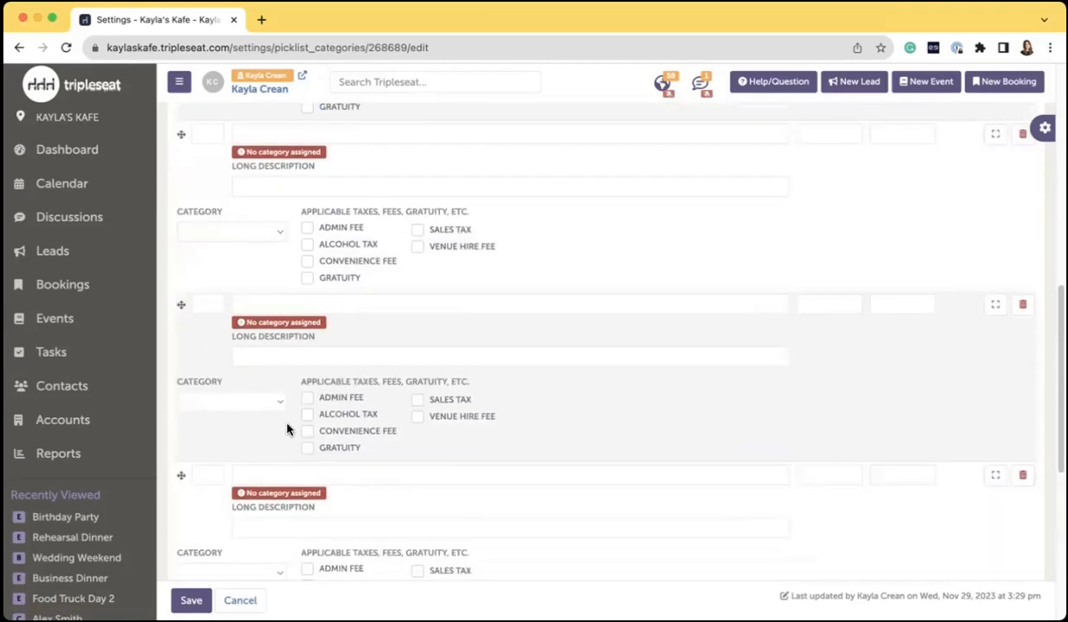
{"action": "scroll", "coordinate": [362, 386], "scroll_direction": "up", "scroll_amount": 10}
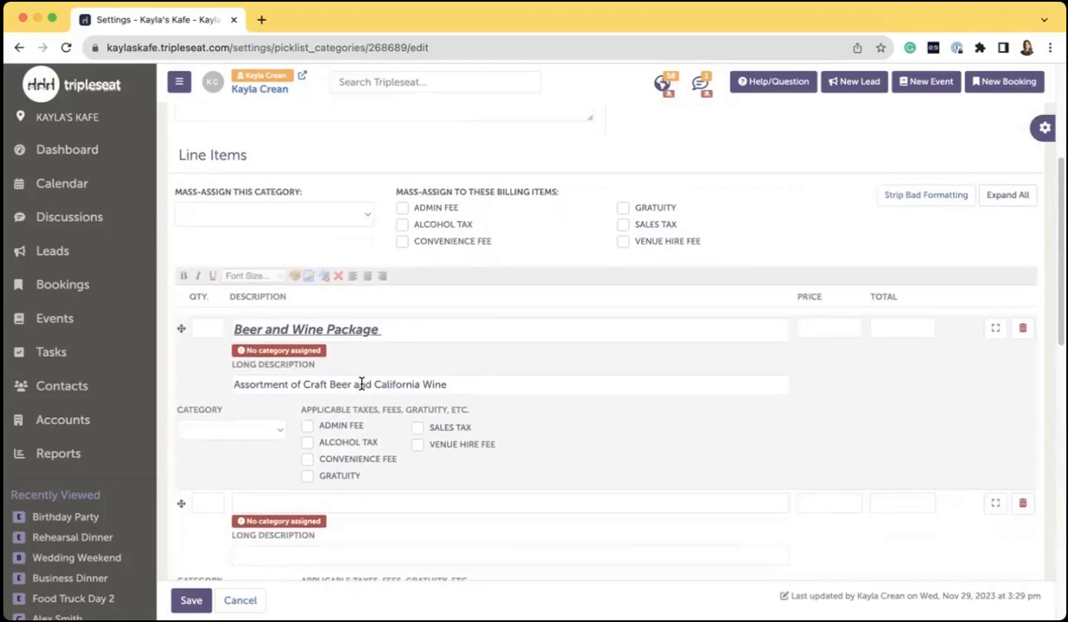
Step: Mass-assign the Alcoholic Beverages category to all line items and check the category and fees on each
{"action": "left_click", "coordinate": [366, 216]}
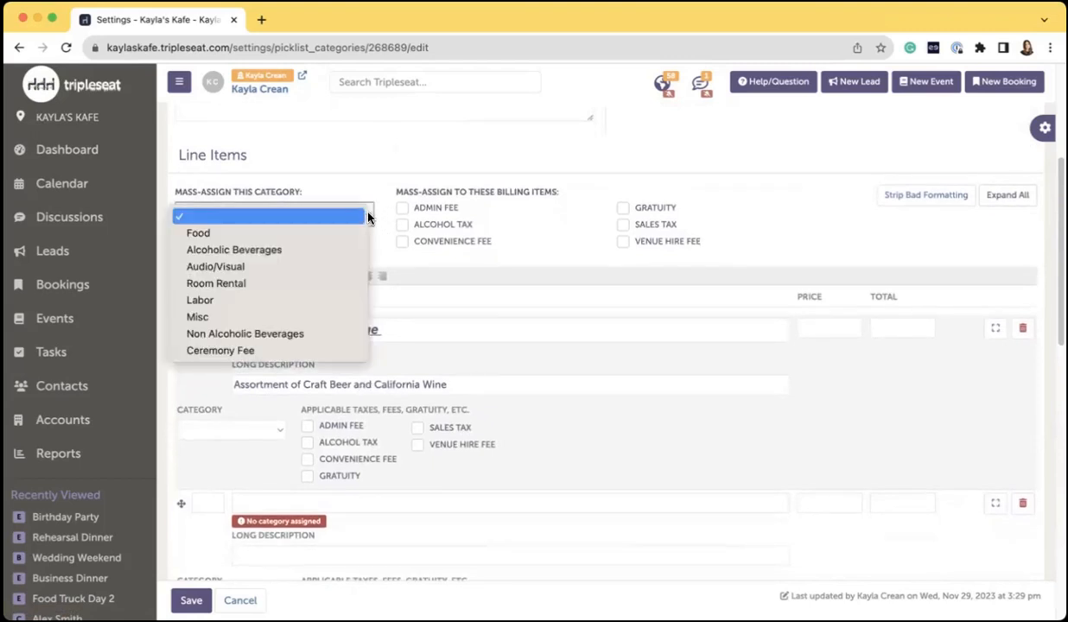
{"action": "left_click", "coordinate": [278, 250]}
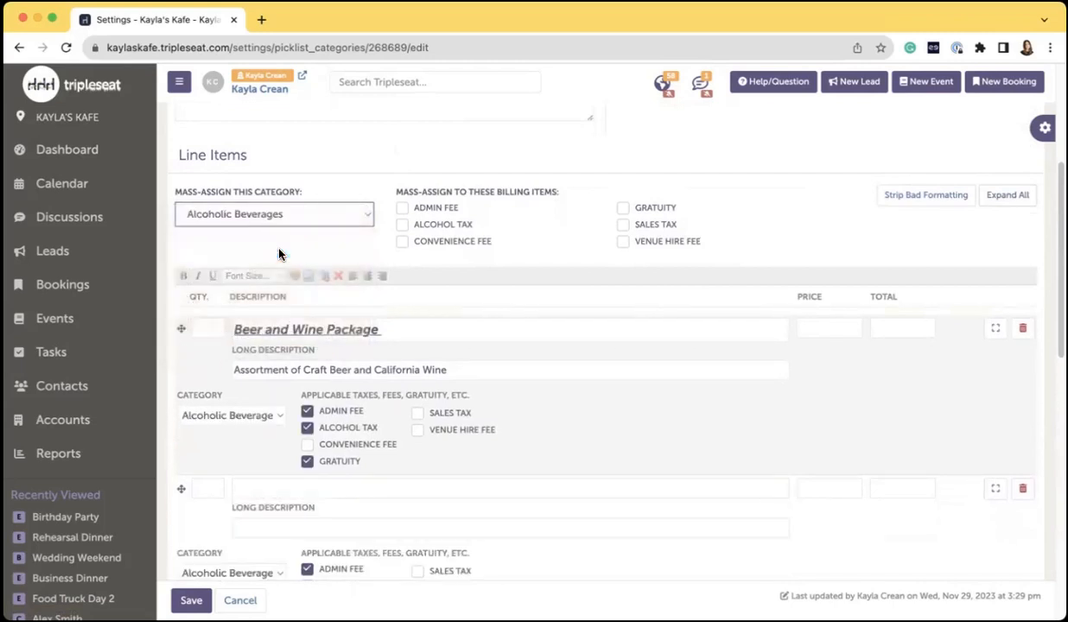
{"action": "scroll", "coordinate": [448, 405], "scroll_direction": "down", "scroll_amount": 2}
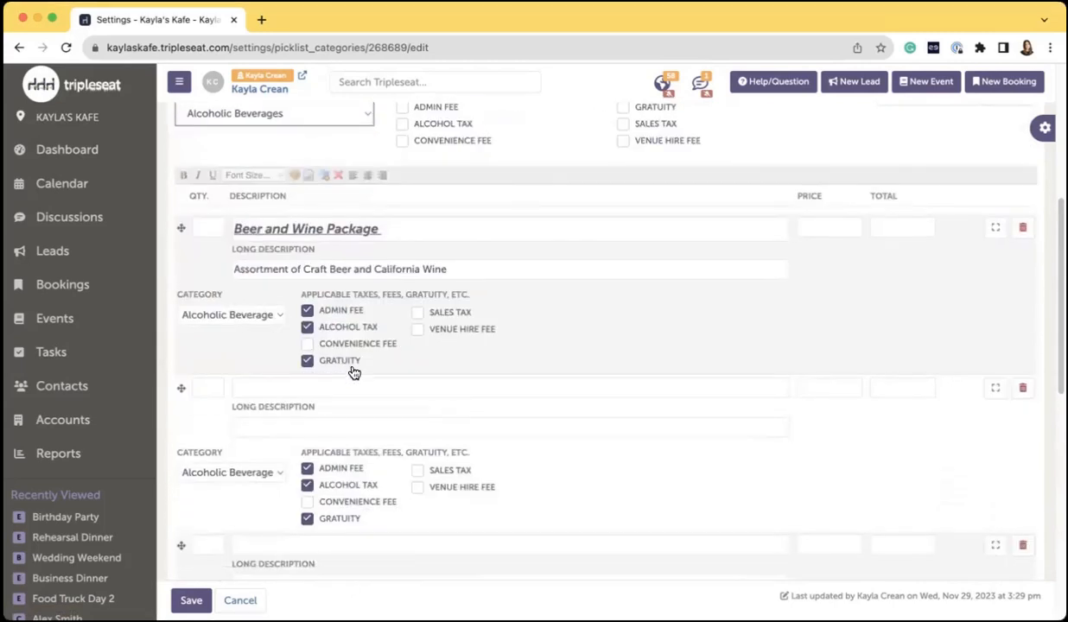
{"action": "scroll", "coordinate": [353, 372], "scroll_direction": "down", "scroll_amount": 3}
{"action": "scroll", "coordinate": [273, 467], "scroll_direction": "down", "scroll_amount": 3}
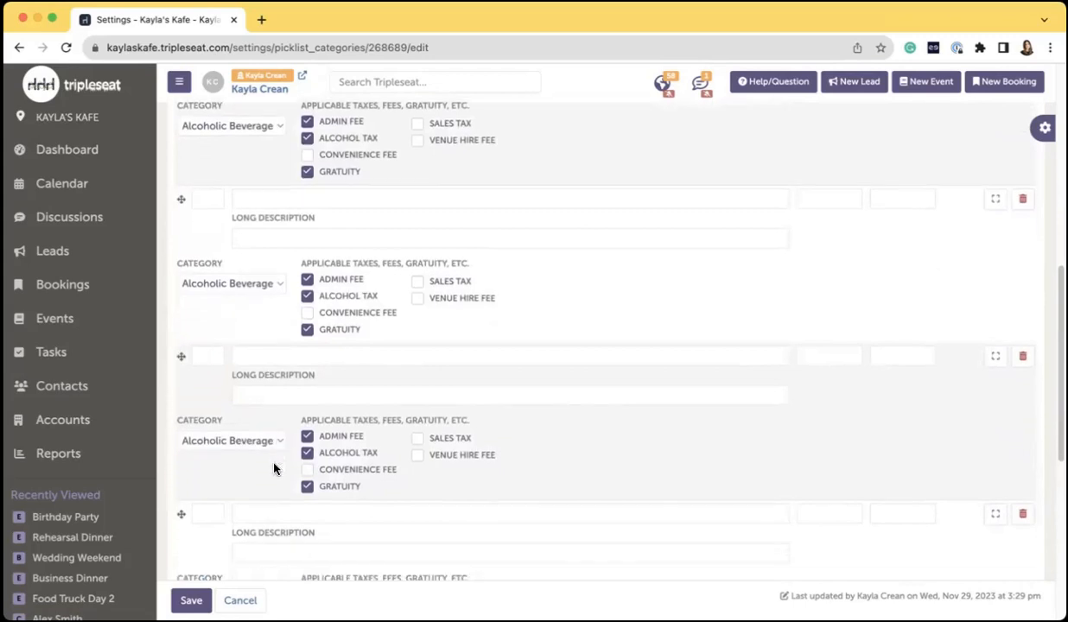
{"action": "scroll", "coordinate": [272, 467], "scroll_direction": "up", "scroll_amount": 5}
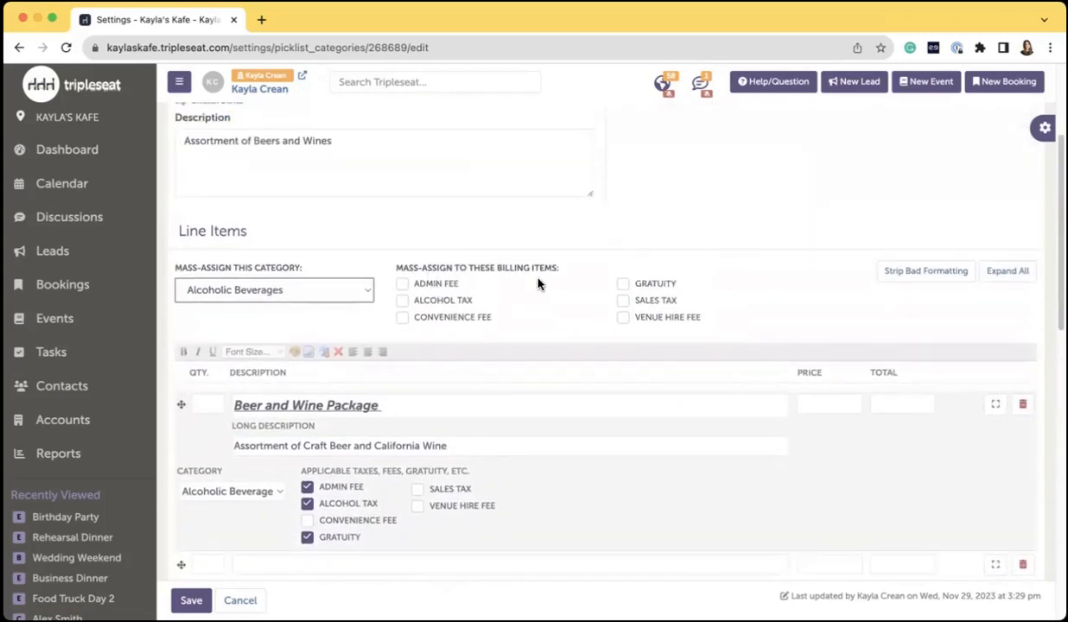
Step: Mass-assign Sales Tax to all line items and clear it from them again
{"action": "scroll", "coordinate": [514, 276], "scroll_direction": "down", "scroll_amount": 2}
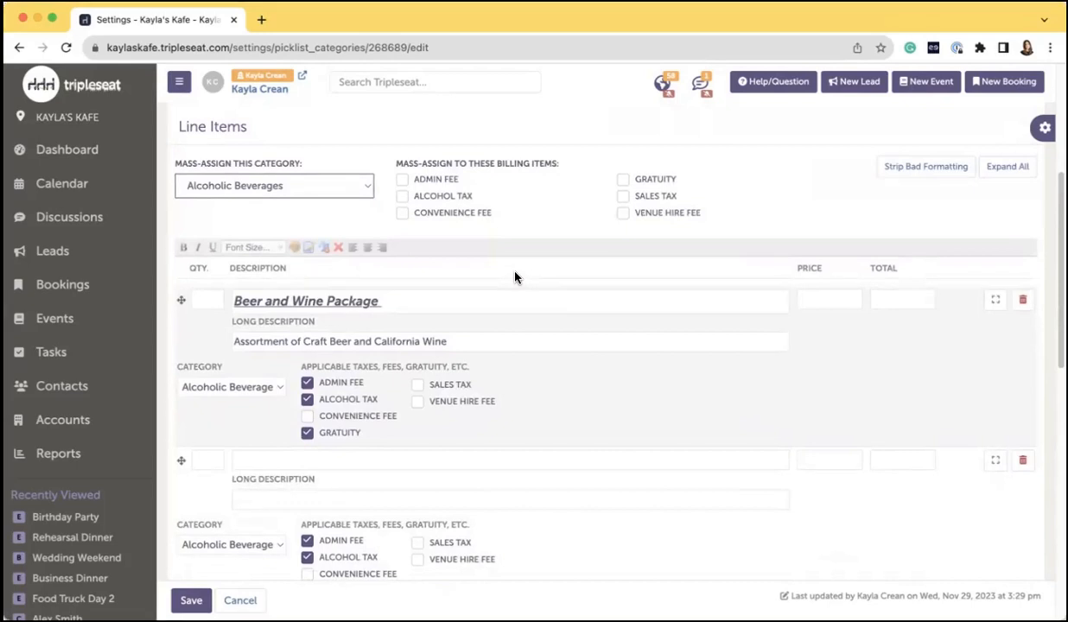
{"action": "left_click", "coordinate": [624, 199]}
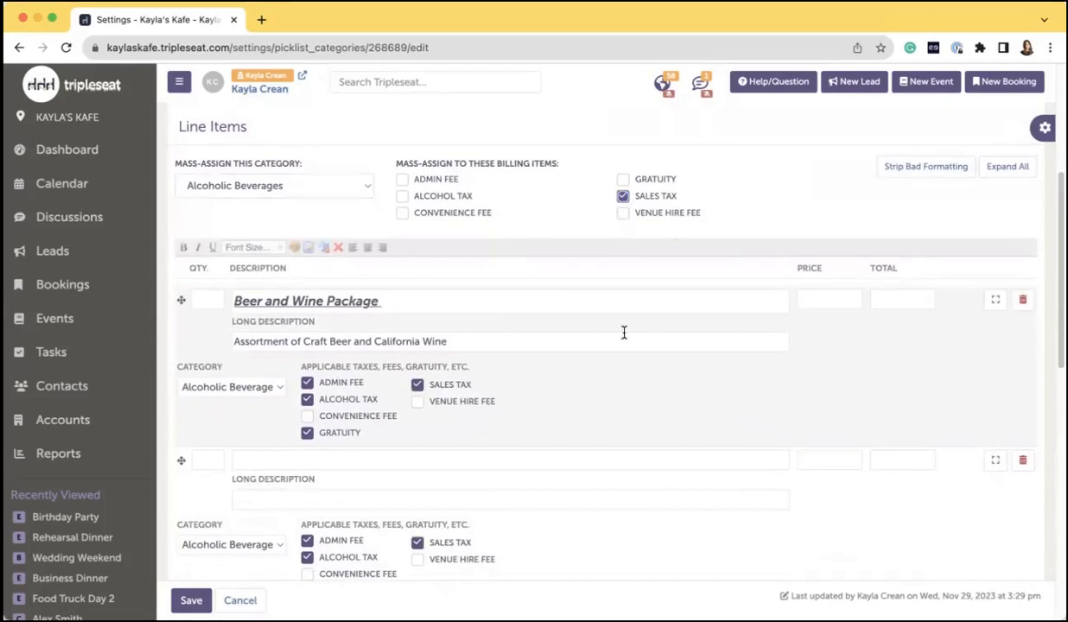
{"action": "scroll", "coordinate": [624, 333], "scroll_direction": "down", "scroll_amount": 3}
{"action": "scroll", "coordinate": [534, 429], "scroll_direction": "down", "scroll_amount": 1}
{"action": "scroll", "coordinate": [535, 429], "scroll_direction": "up", "scroll_amount": 3}
{"action": "scroll", "coordinate": [534, 429], "scroll_direction": "up", "scroll_amount": 2}
{"action": "left_click", "coordinate": [623, 268]}
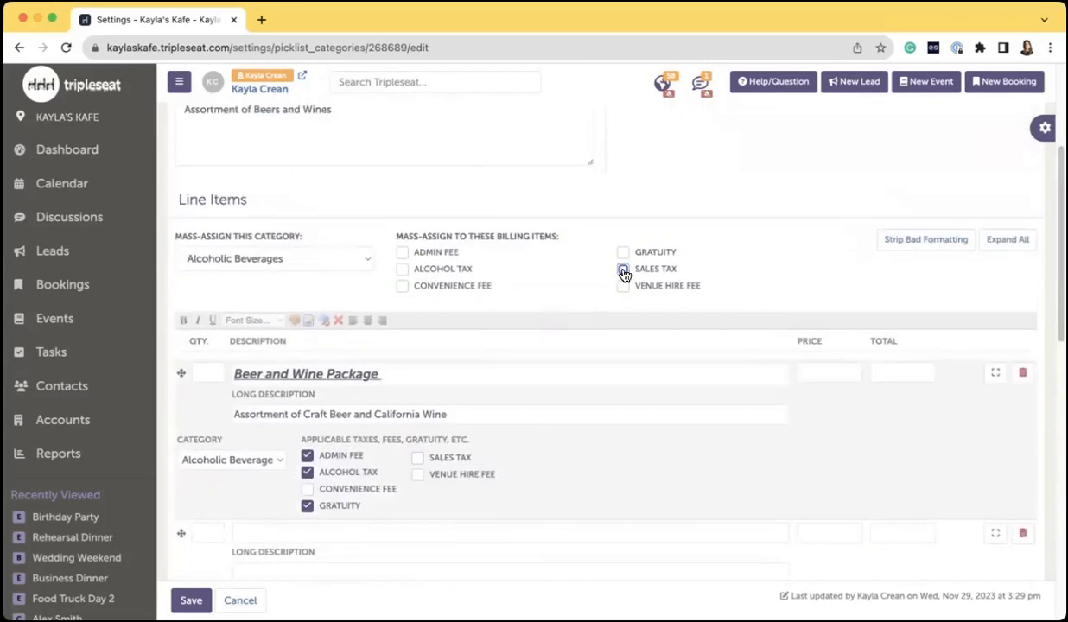
Step: Collapse the details of all line items
{"action": "left_click", "coordinate": [1007, 239]}
{"action": "scroll", "coordinate": [763, 412], "scroll_direction": "down", "scroll_amount": 2}
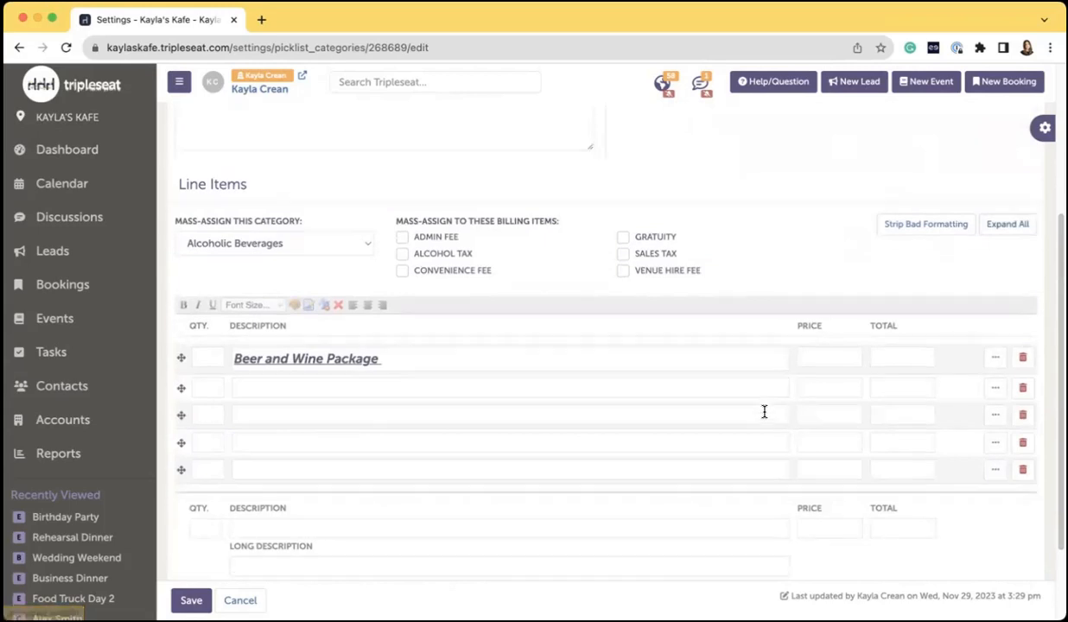
Step: Fill in the line item below the Beer and Wine Package heading as Red Wines with a price of 15
{"action": "left_click", "coordinate": [566, 319]}
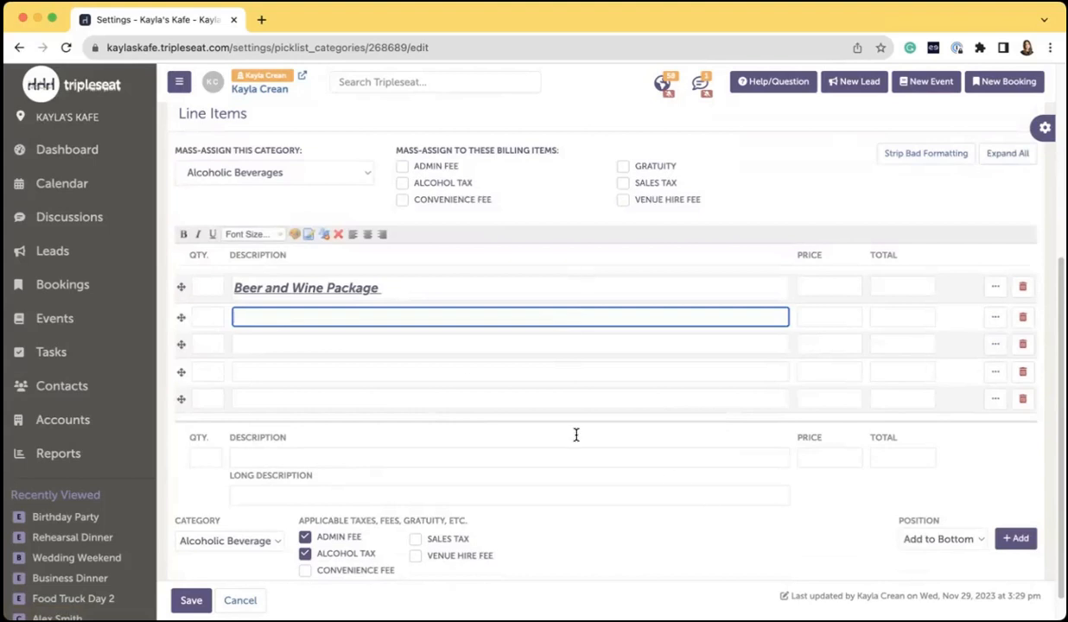
{"action": "type", "text": "Red Wines"}
{"action": "left_click", "coordinate": [823, 317]}
{"action": "type", "text": "15"}
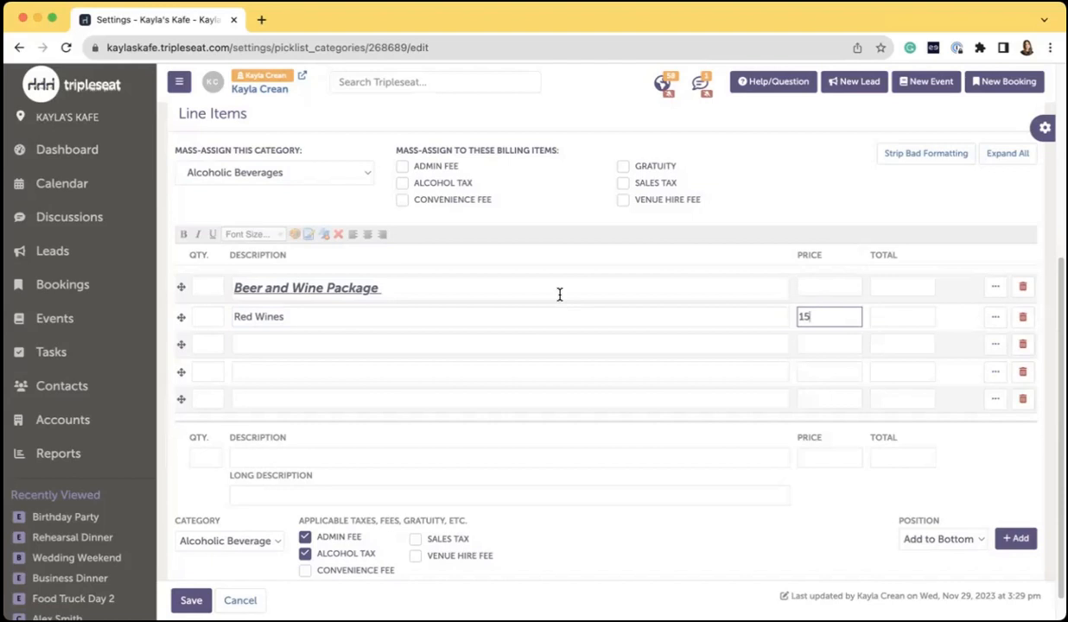
{"action": "left_click", "coordinate": [212, 316]}
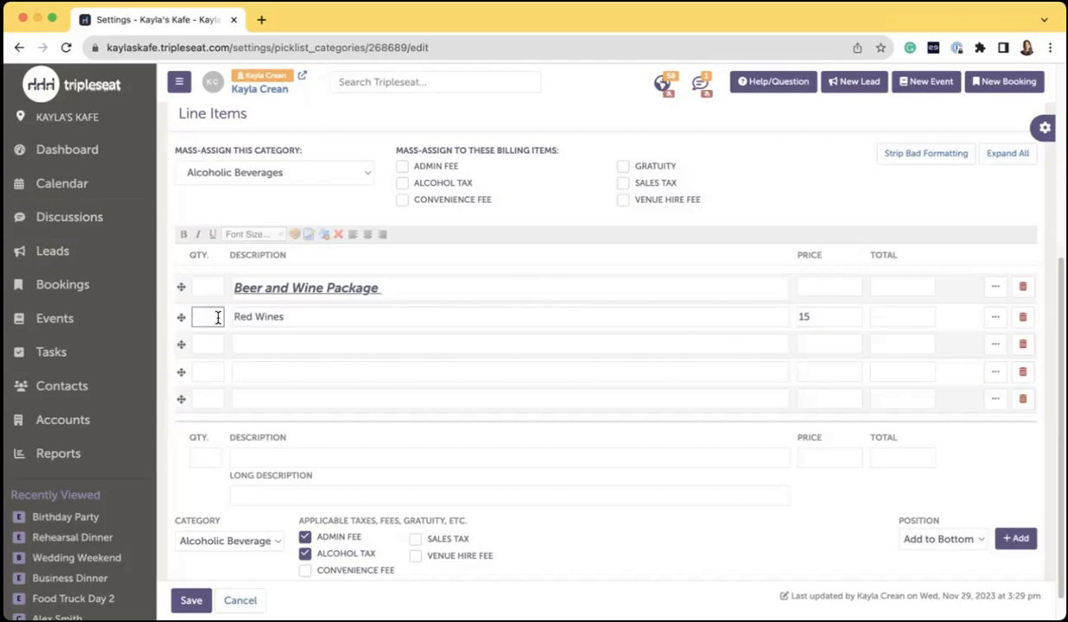
{"action": "left_click", "coordinate": [296, 318]}
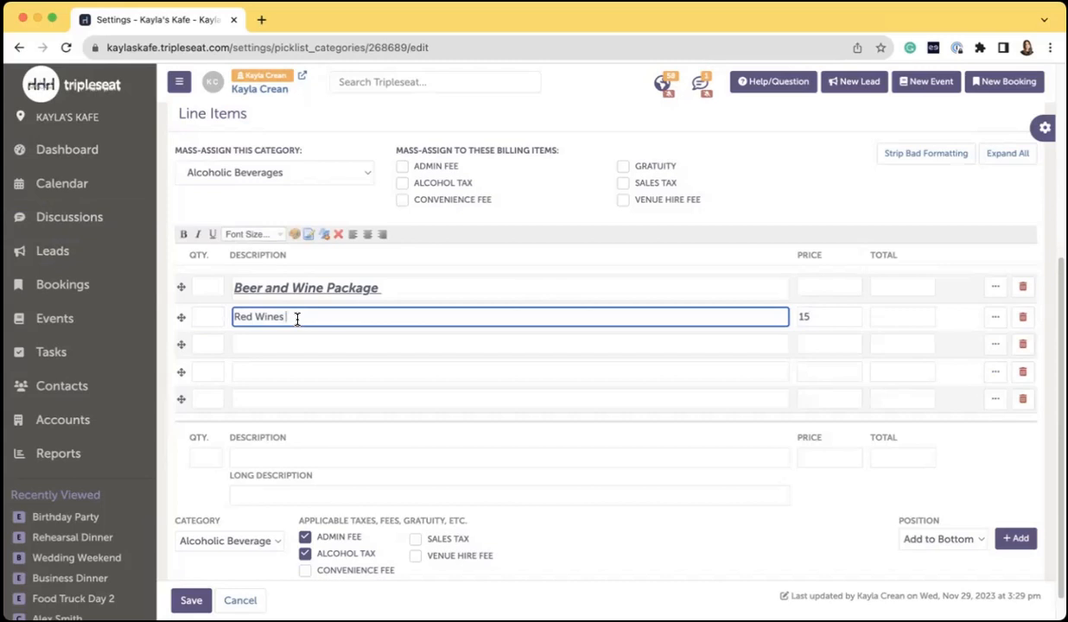
{"action": "left_click", "coordinate": [817, 324]}
Step: Fill in the following two line items as White Wines at a price of 15 and Light Beers at 6
{"action": "left_click", "coordinate": [352, 337]}
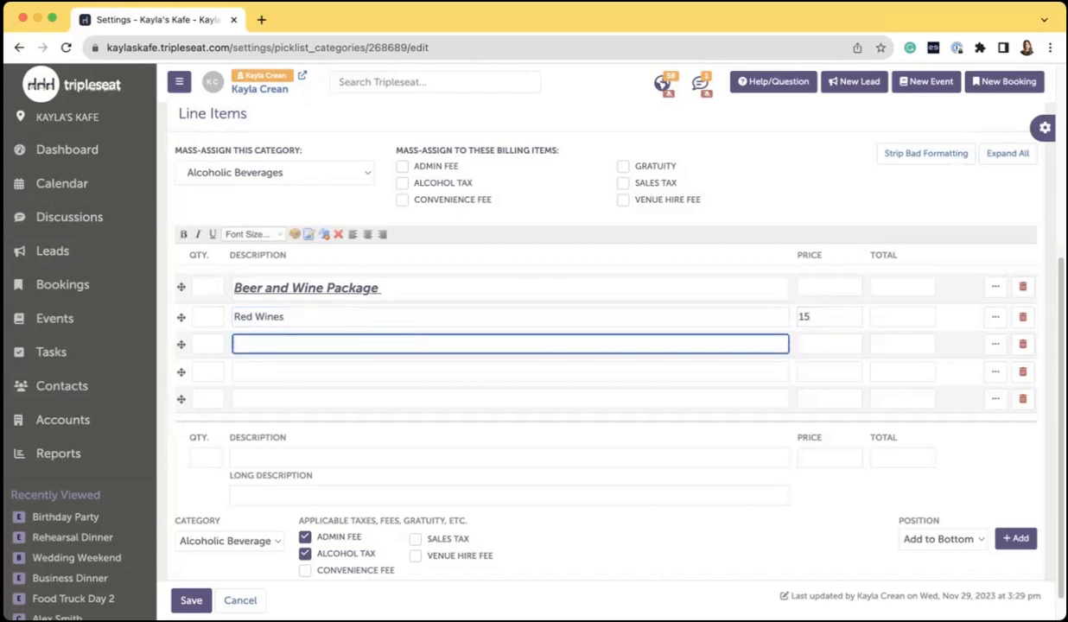
{"action": "type", "text": "White Wines"}
{"action": "left_click", "coordinate": [841, 345]}
{"action": "type", "text": "15"}
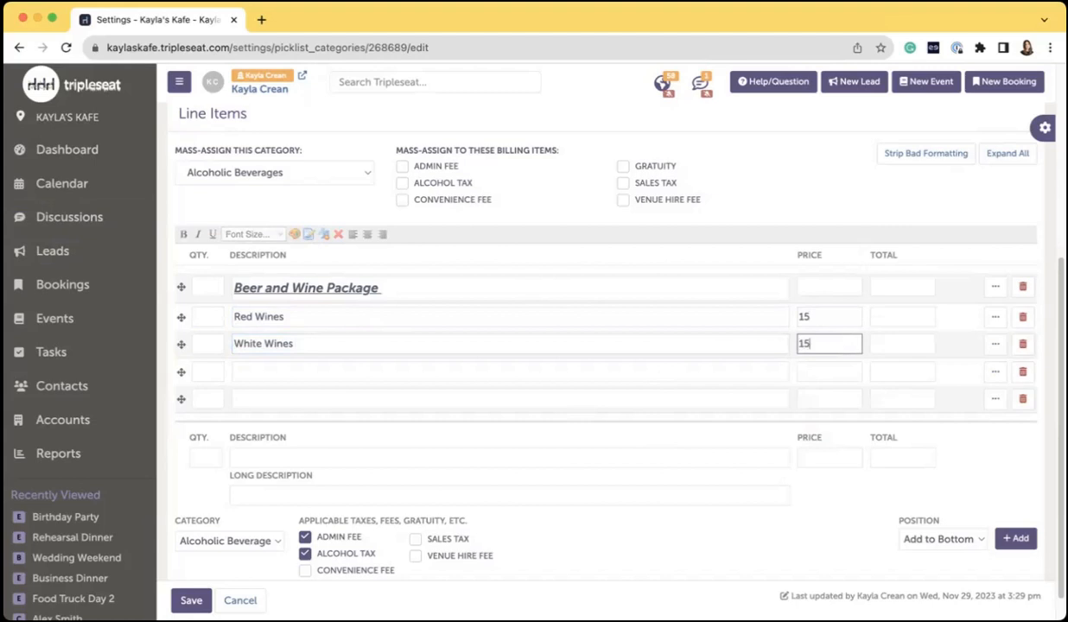
{"action": "left_click", "coordinate": [374, 372]}
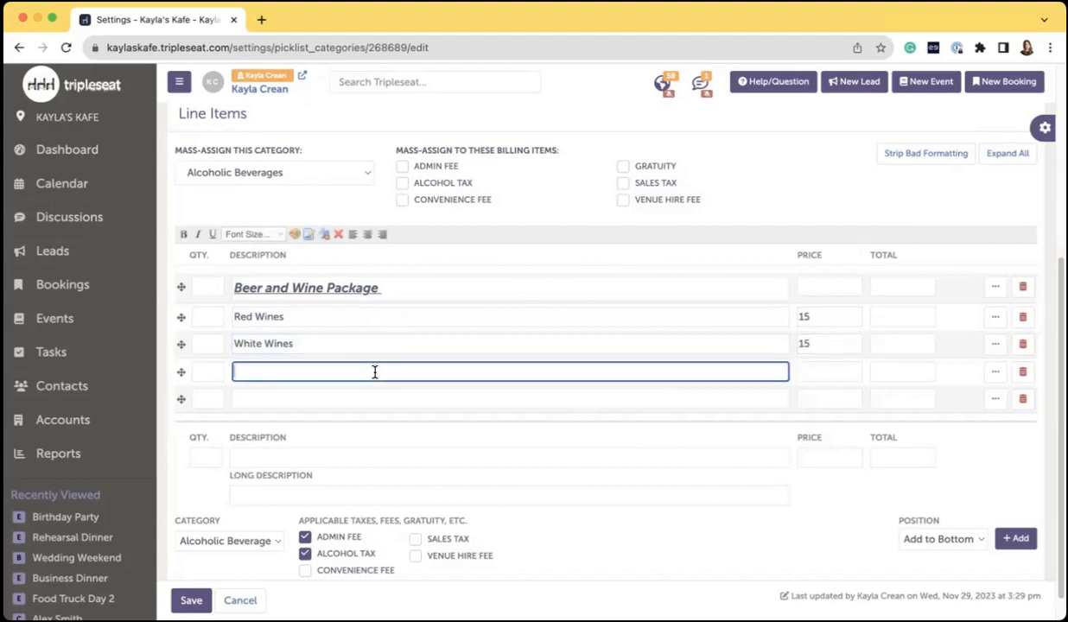
{"action": "type", "text": "Light Beers"}
{"action": "left_click", "coordinate": [825, 370]}
{"action": "type", "text": "6"}
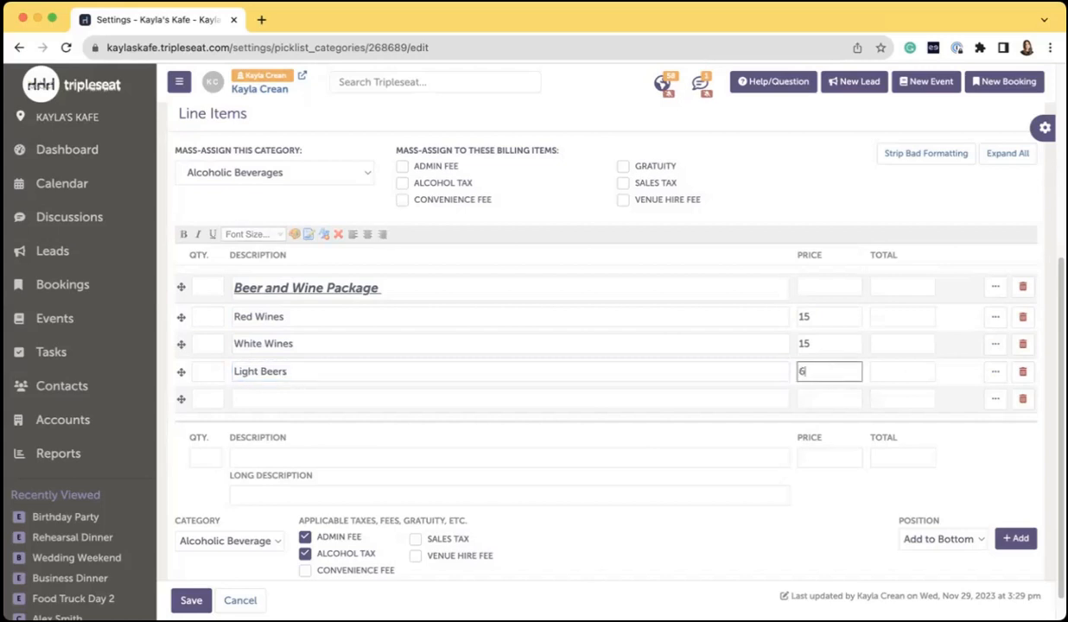
Step: Fill in the last line item as IPAs with a price of 8 and save the picklist
{"action": "left_click", "coordinate": [271, 401]}
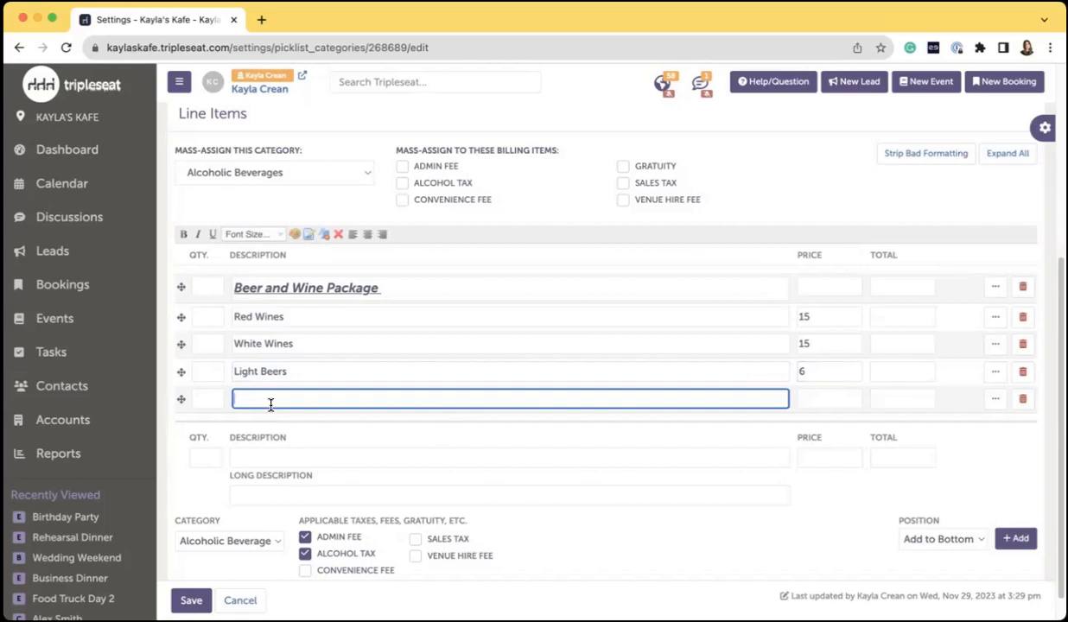
{"action": "type", "text": "IPAs"}
{"action": "left_click", "coordinate": [810, 401]}
{"action": "type", "text": "8"}
{"action": "left_click", "coordinate": [760, 198]}
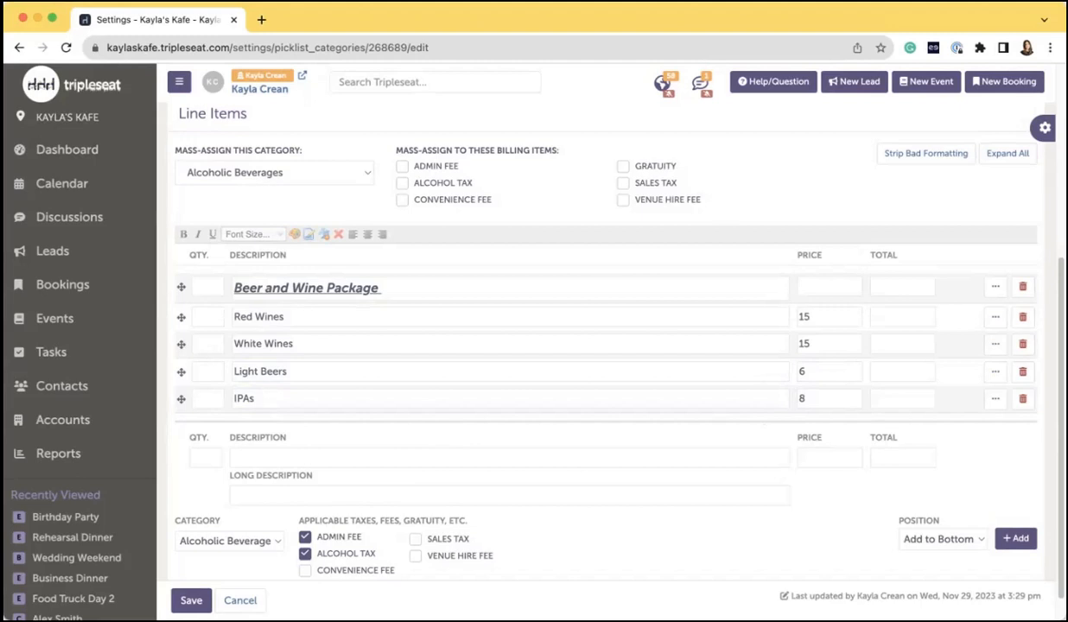
{"action": "left_click", "coordinate": [191, 602]}
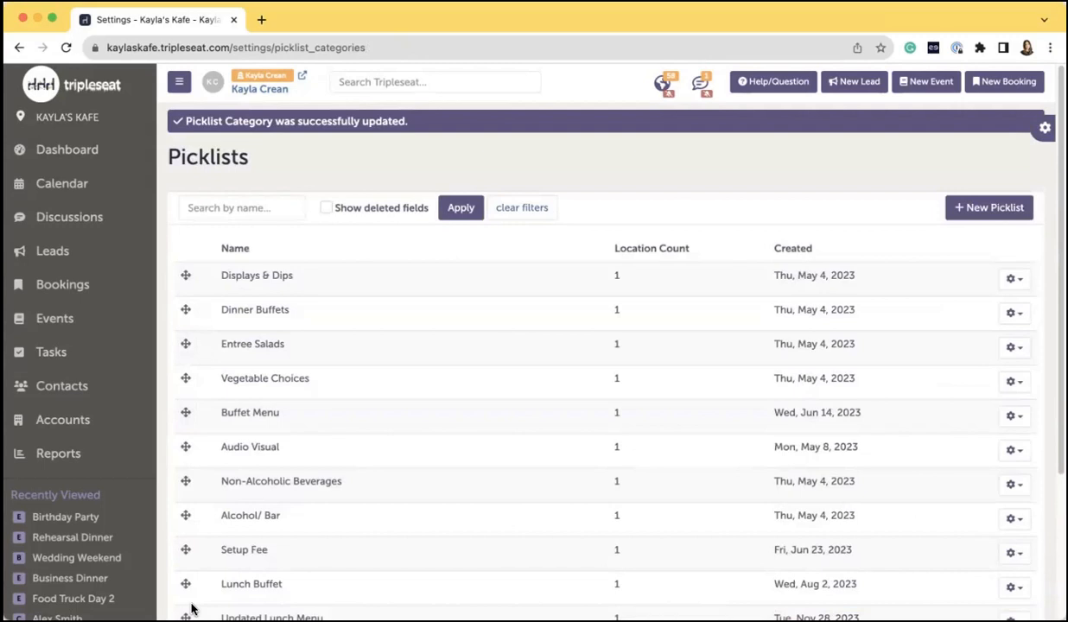
Step: Open the Displays & Dips picklist and rename its Cubed Cheese Platter line item to CHEESE AND MEAT BOARD
{"action": "left_click", "coordinate": [260, 283]}
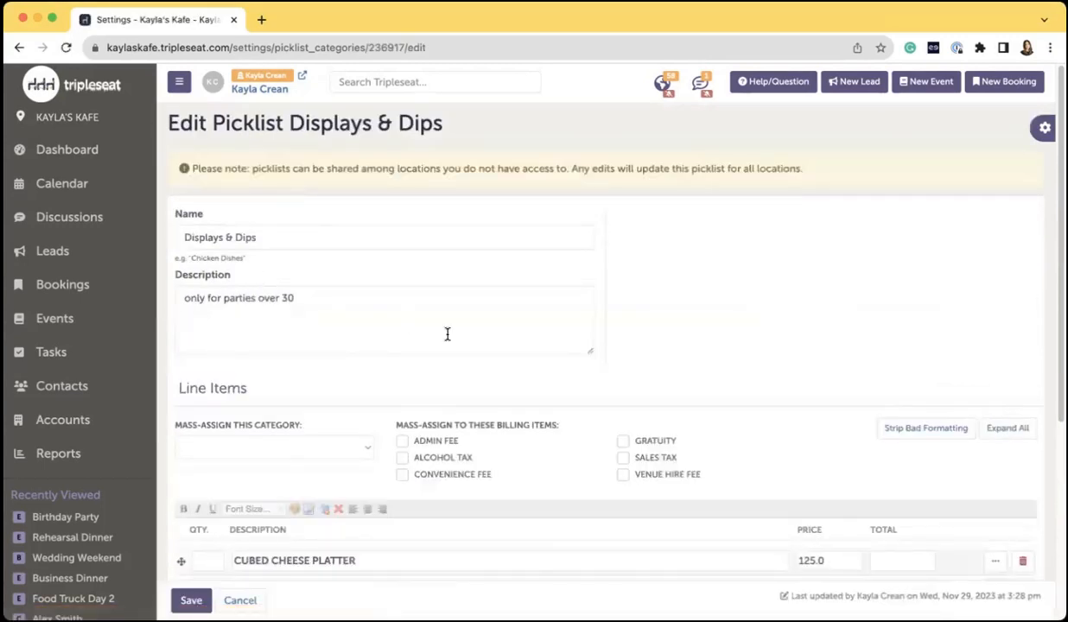
{"action": "scroll", "coordinate": [447, 333], "scroll_direction": "down", "scroll_amount": 4}
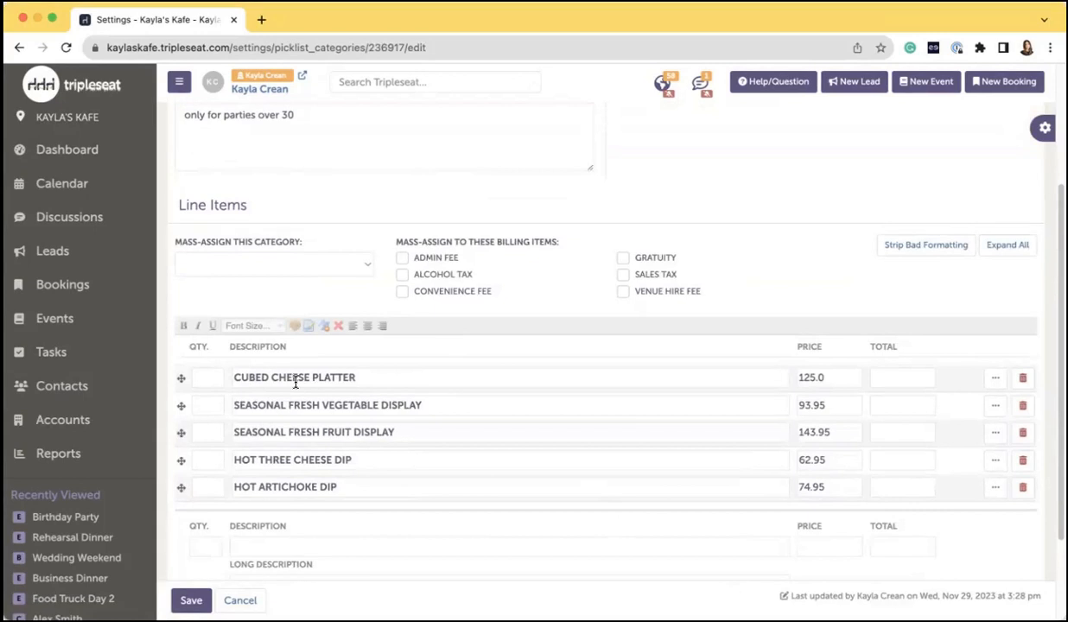
{"action": "left_click", "coordinate": [363, 377]}
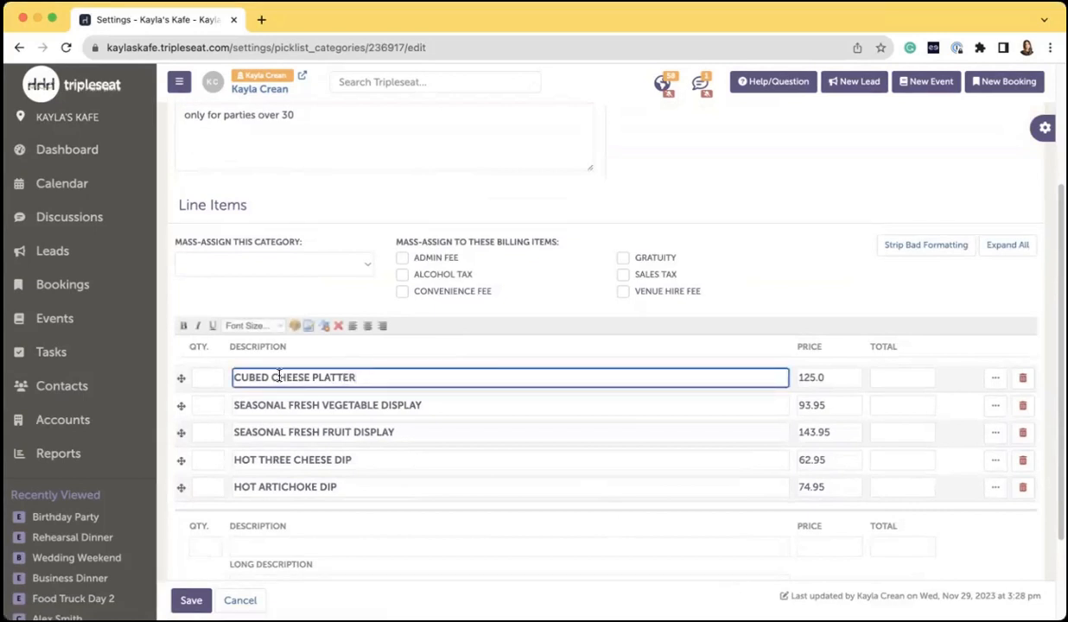
{"action": "left_click_drag", "start_coordinate": [348, 378], "coordinate": [236, 374]}
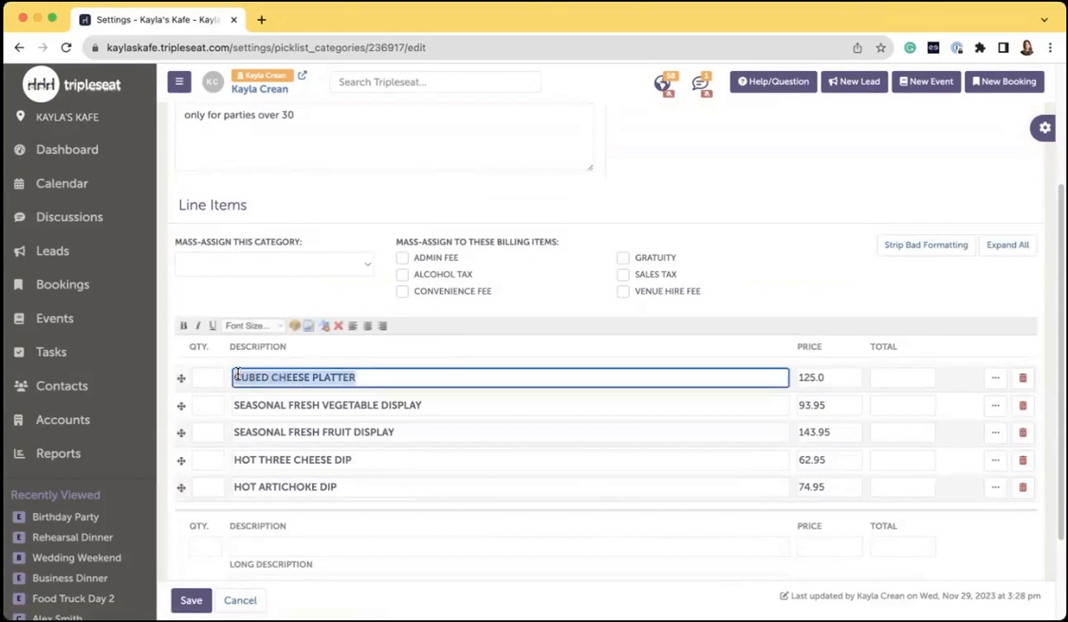
{"action": "key", "text": "BackSpace"}
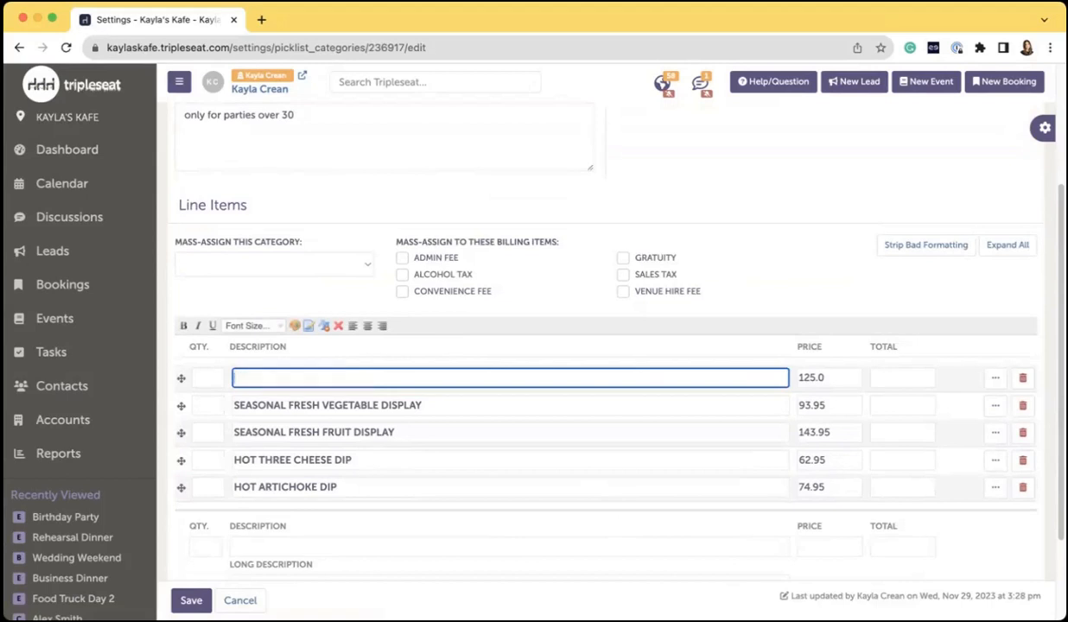
{"action": "type", "text": "CHEESE AND MEAT BOARD"}
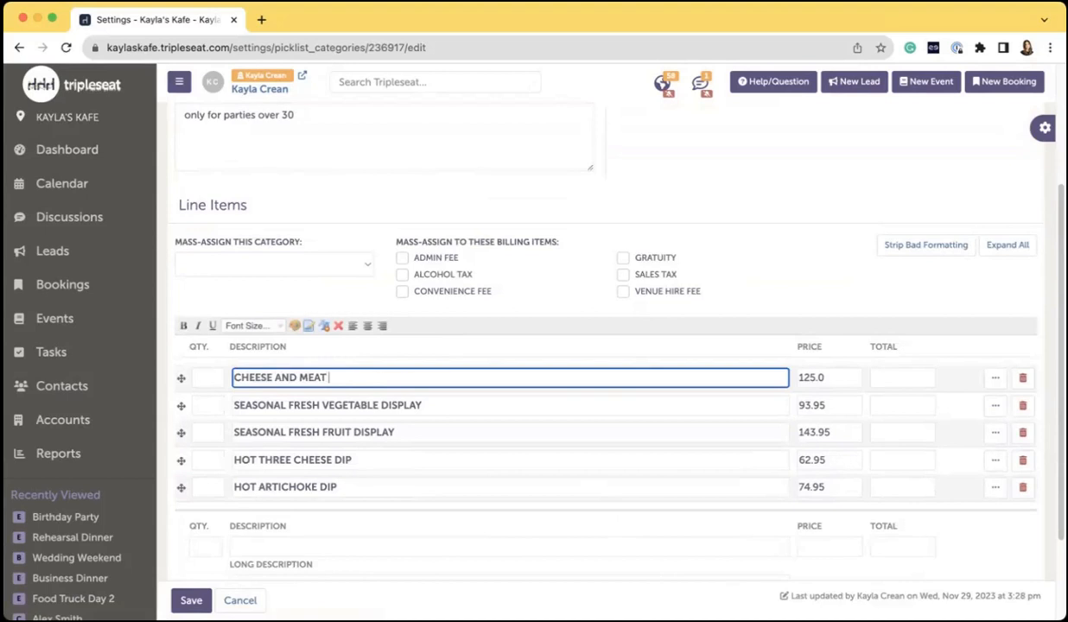
Step: Set the price of the Cheese and Meat Board to 130 and save the picklist
{"action": "left_click", "coordinate": [838, 380]}
{"action": "key", "text": "BackSpace"}
{"action": "key", "text": "BackSpace"}
{"action": "key", "text": "BackSpace"}
{"action": "key", "text": "BackSpace"}
{"action": "key", "text": "BackSpace"}
{"action": "type", "text": "130"}
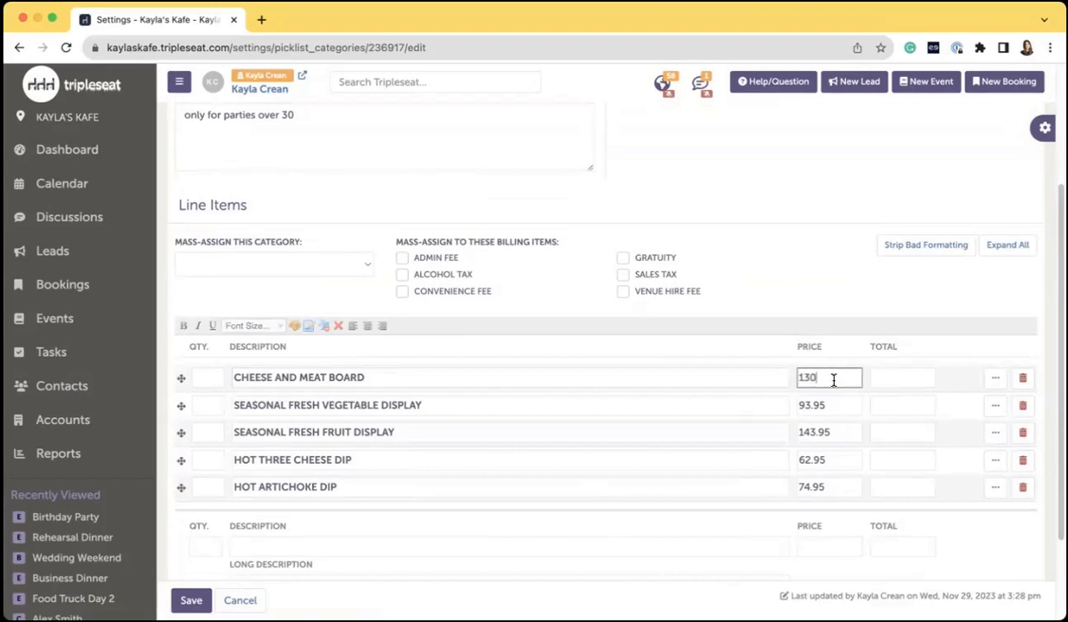
{"action": "left_click", "coordinate": [801, 251]}
{"action": "scroll", "coordinate": [812, 354], "scroll_direction": "down", "scroll_amount": 1}
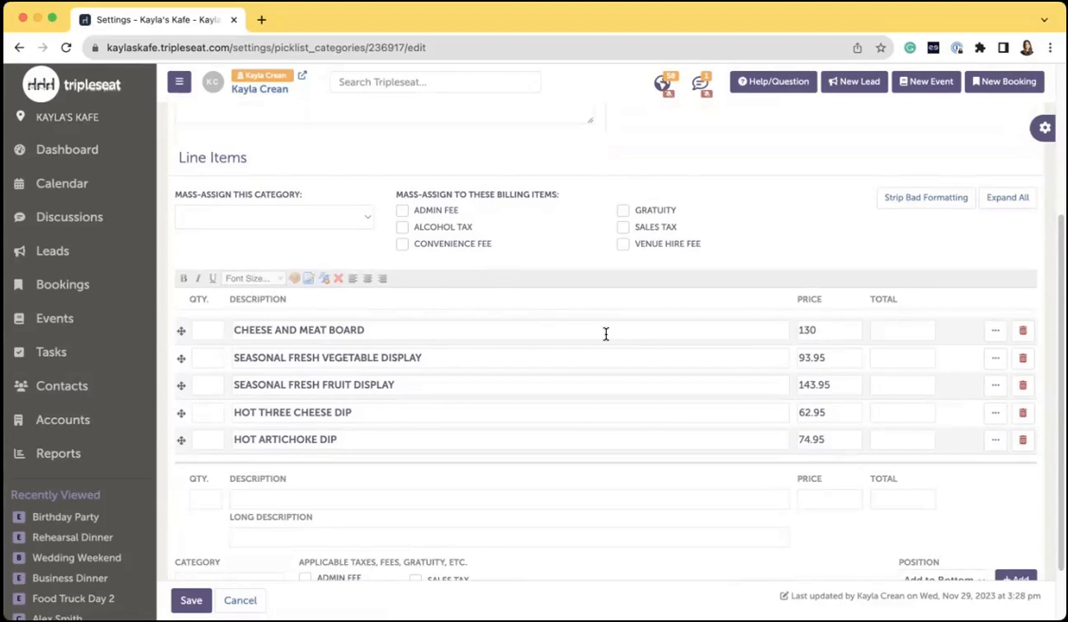
{"action": "left_click", "coordinate": [191, 600]}
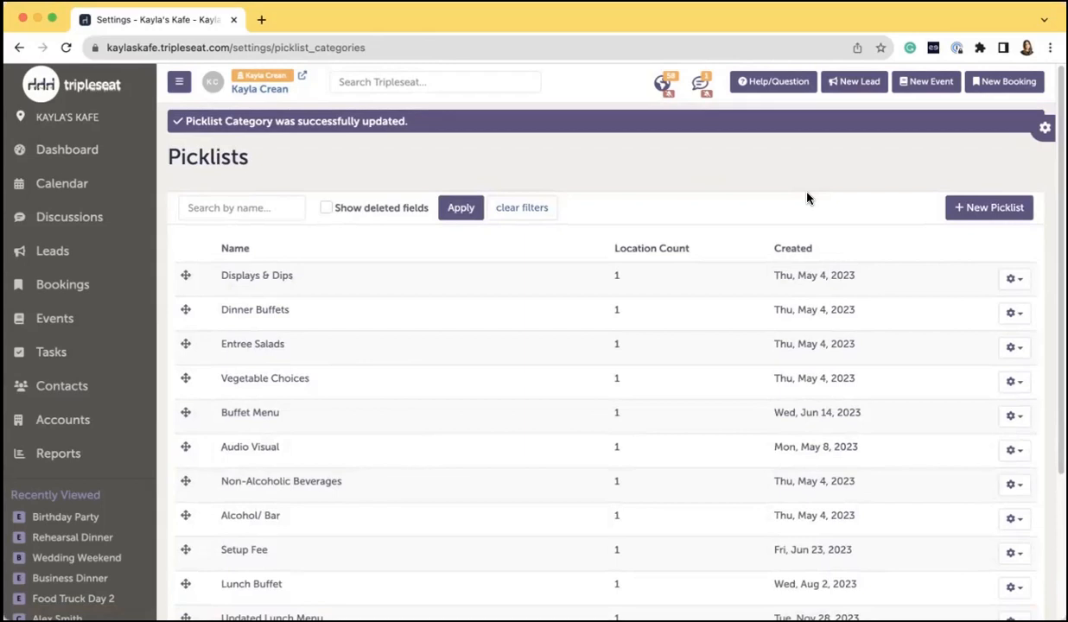
Step: Open the Contract & Event Order template from the Documents settings
{"action": "scroll", "coordinate": [69, 423], "scroll_direction": "down", "scroll_amount": 3}
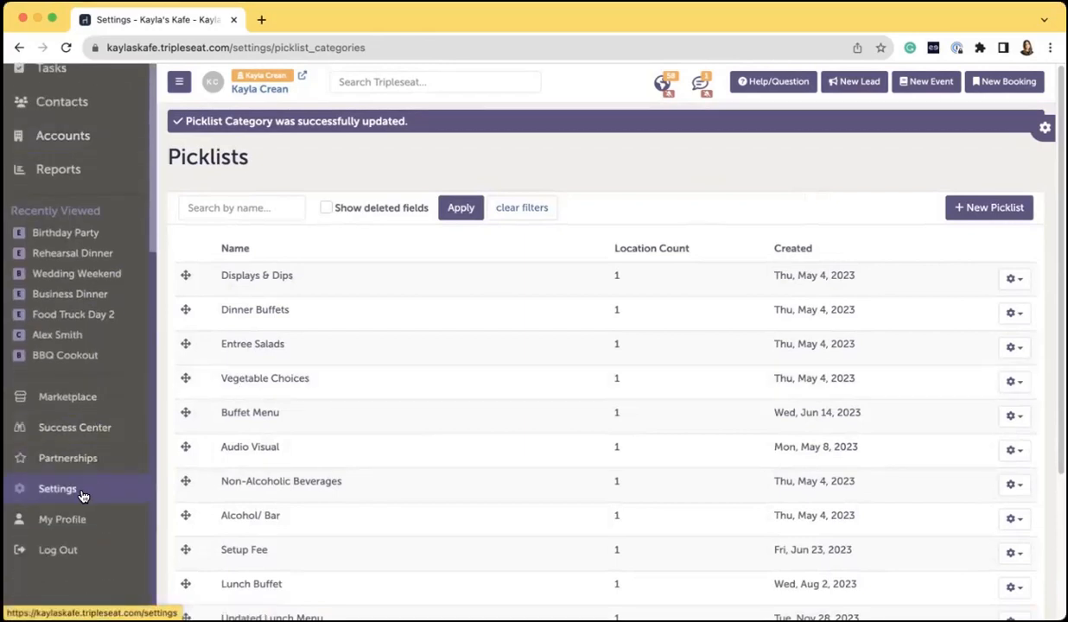
{"action": "left_click", "coordinate": [84, 495]}
{"action": "scroll", "coordinate": [519, 398], "scroll_direction": "down", "scroll_amount": 5}
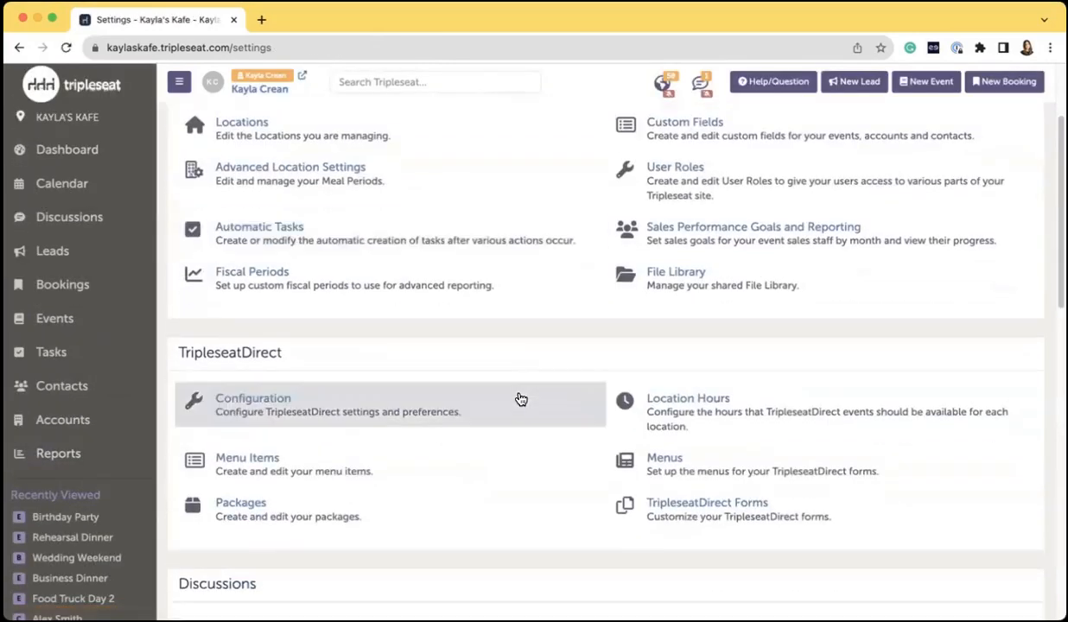
{"action": "scroll", "coordinate": [521, 399], "scroll_direction": "down", "scroll_amount": 6}
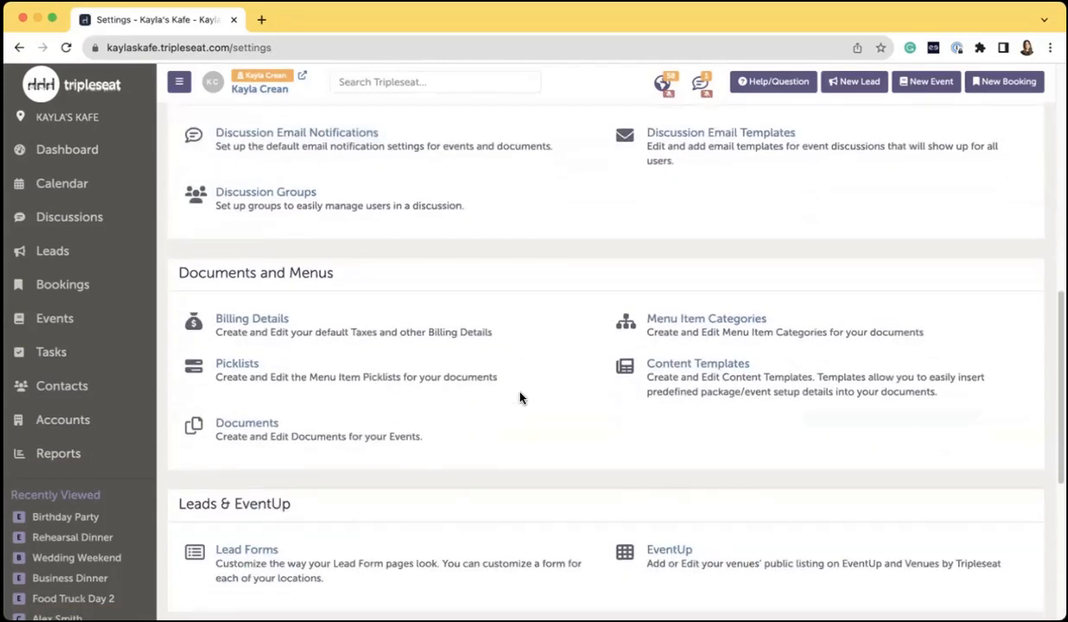
{"action": "left_click", "coordinate": [270, 437]}
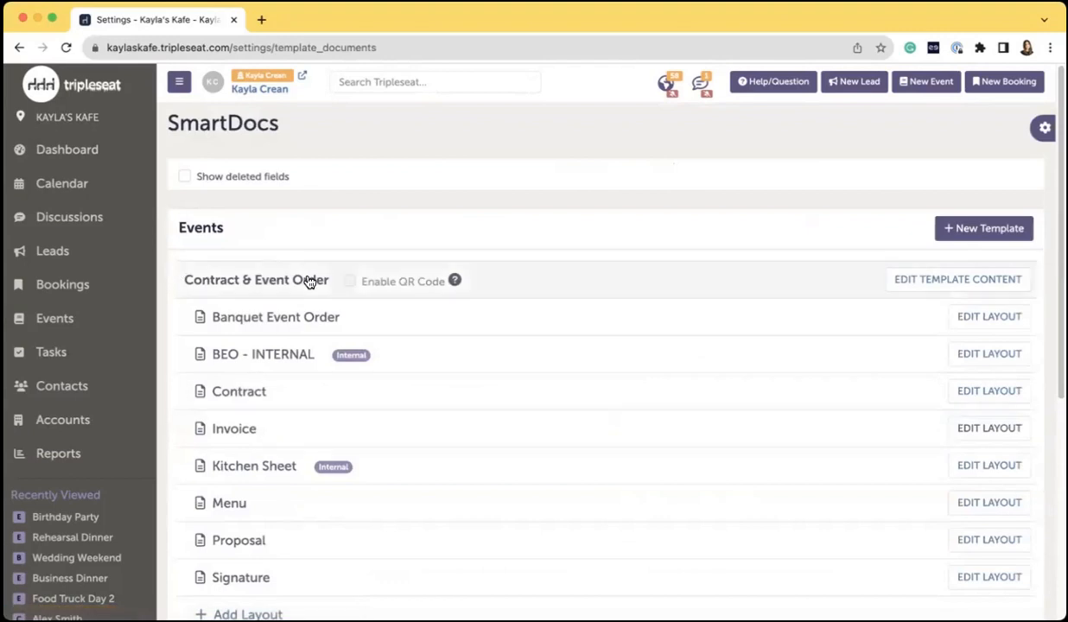
{"action": "left_click", "coordinate": [270, 286]}
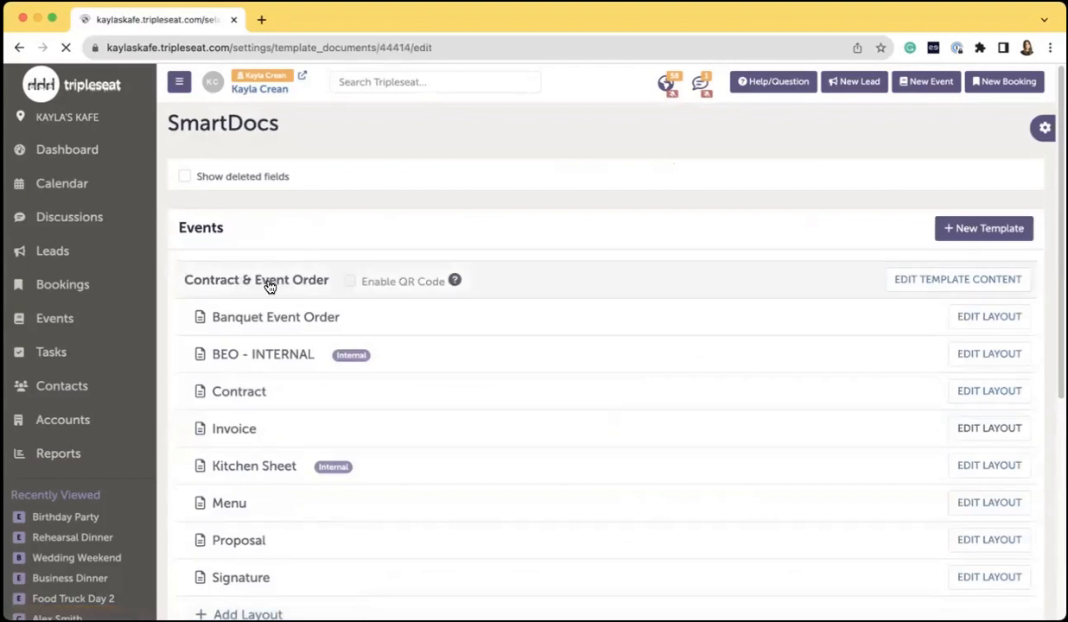
Step: Restrict the template's Food field to the Buffet Menu and Dinner Buffets picklists
{"action": "scroll", "coordinate": [676, 329], "scroll_direction": "down", "scroll_amount": 12}
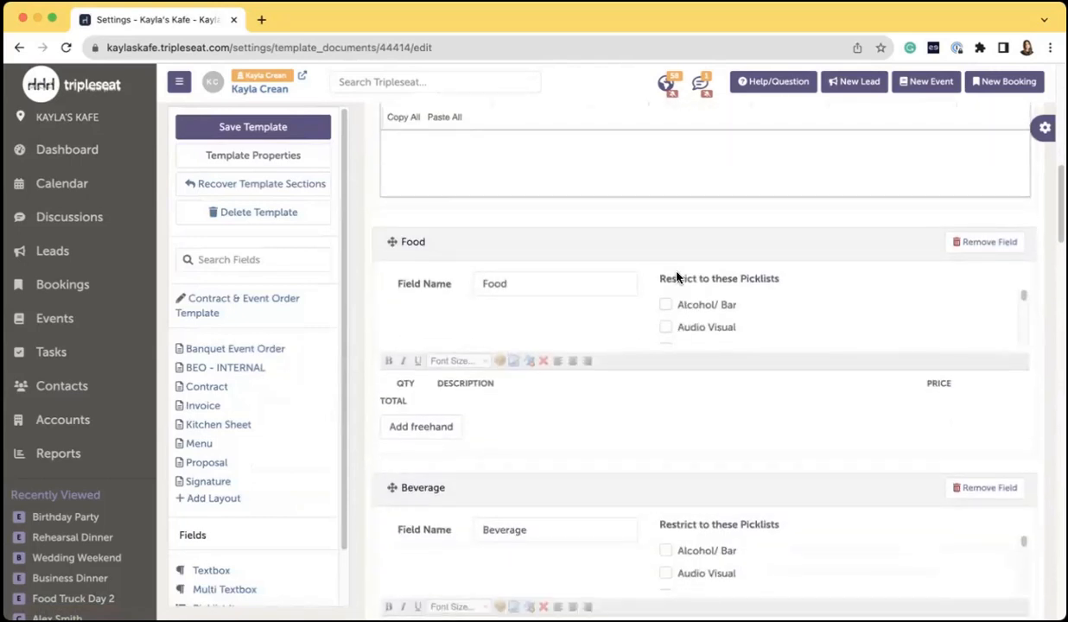
{"action": "scroll", "coordinate": [641, 503], "scroll_direction": "down", "scroll_amount": 2}
{"action": "scroll", "coordinate": [641, 503], "scroll_direction": "up", "scroll_amount": 1}
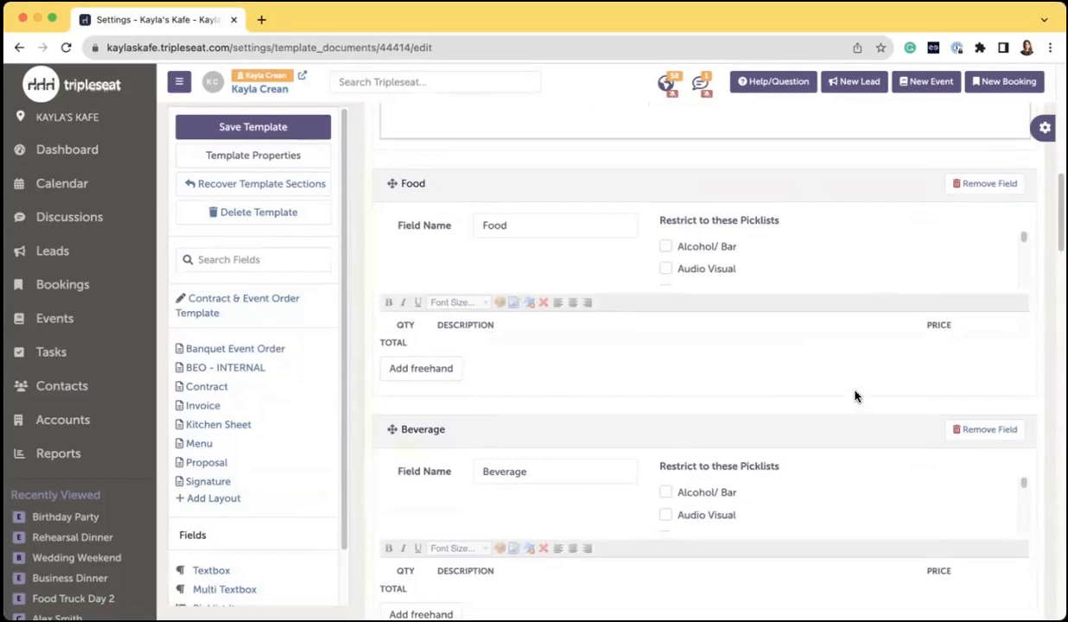
{"action": "scroll", "coordinate": [710, 256], "scroll_direction": "down", "scroll_amount": 1}
{"action": "scroll", "coordinate": [710, 250], "scroll_direction": "down", "scroll_amount": 1}
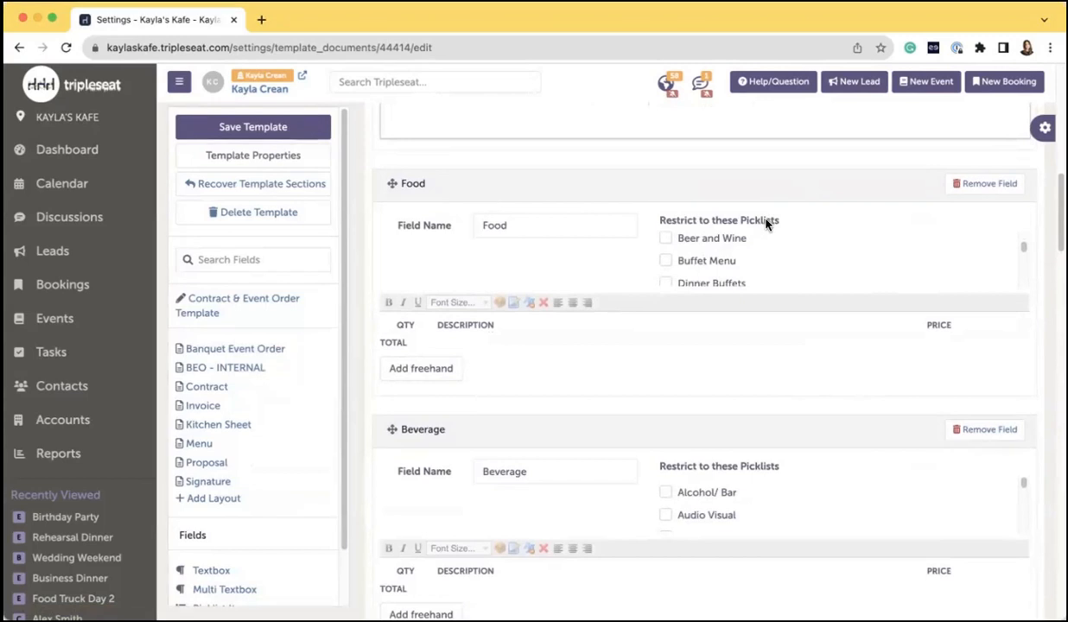
{"action": "scroll", "coordinate": [748, 243], "scroll_direction": "down", "scroll_amount": 1}
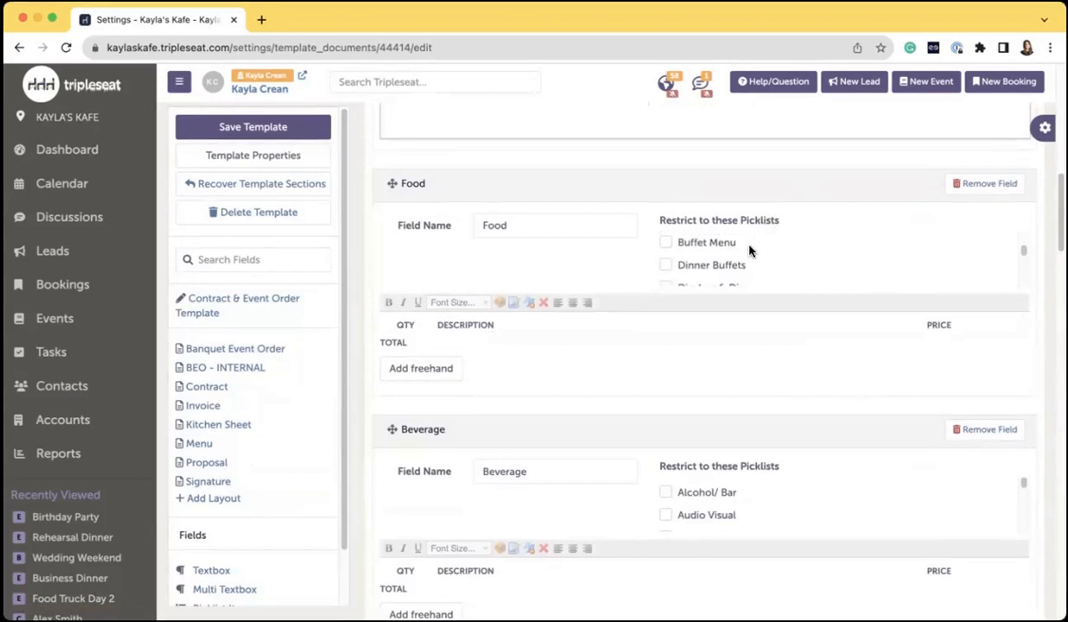
{"action": "left_click", "coordinate": [666, 247]}
{"action": "scroll", "coordinate": [706, 258], "scroll_direction": "up", "scroll_amount": 1}
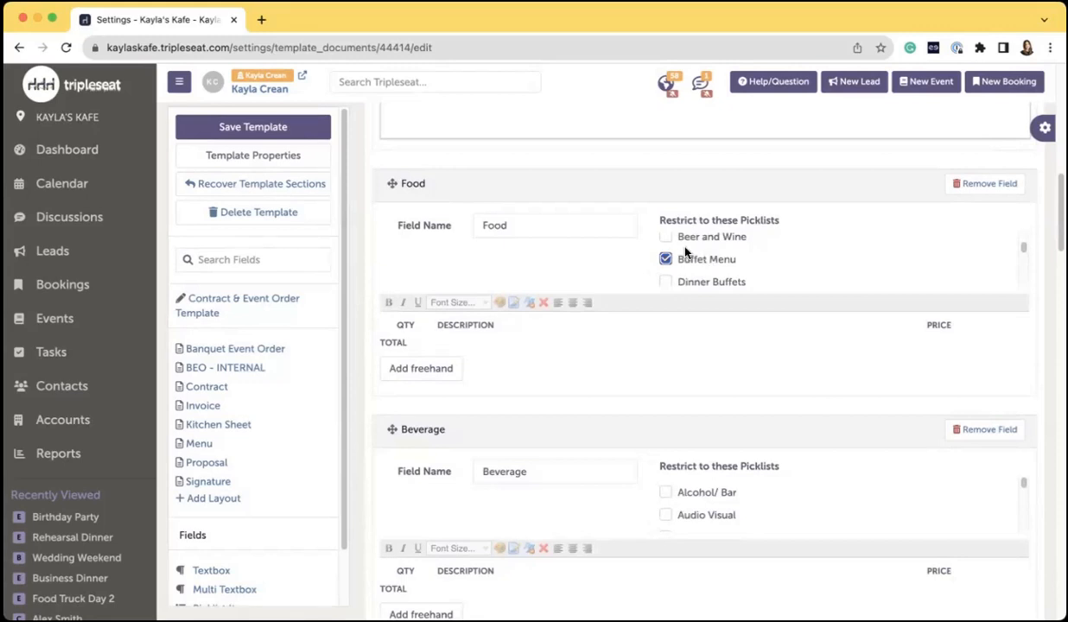
{"action": "scroll", "coordinate": [677, 259], "scroll_direction": "down", "scroll_amount": 1}
{"action": "left_click", "coordinate": [670, 260]}
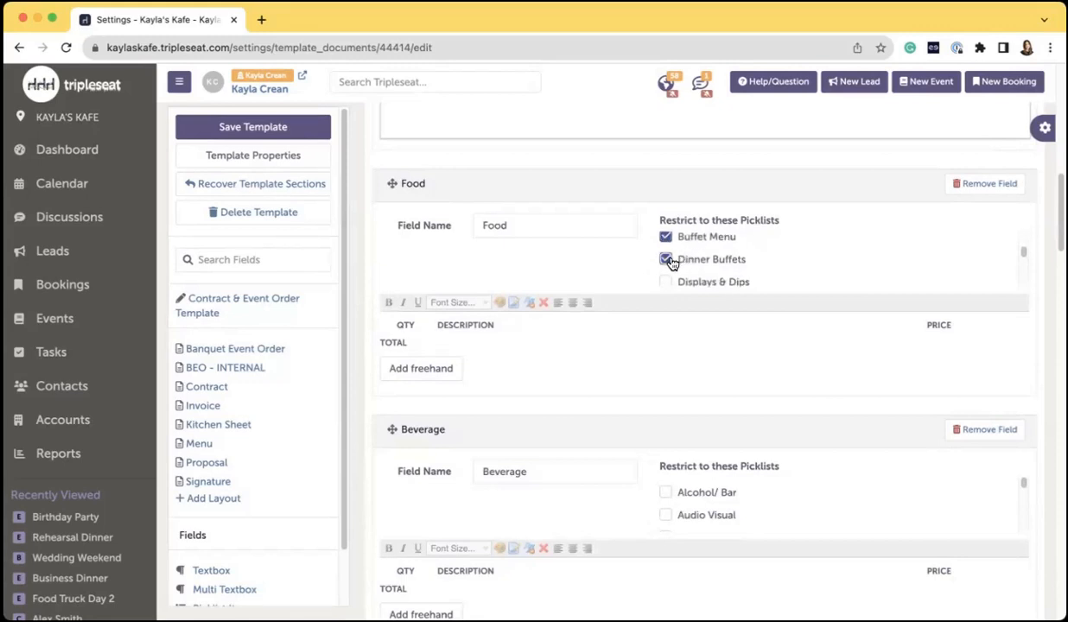
Step: Restrict the template's Beverage field to the Beer and Wine and Non-Alcoholic Beverages picklists
{"action": "scroll", "coordinate": [662, 323], "scroll_direction": "down", "scroll_amount": 3}
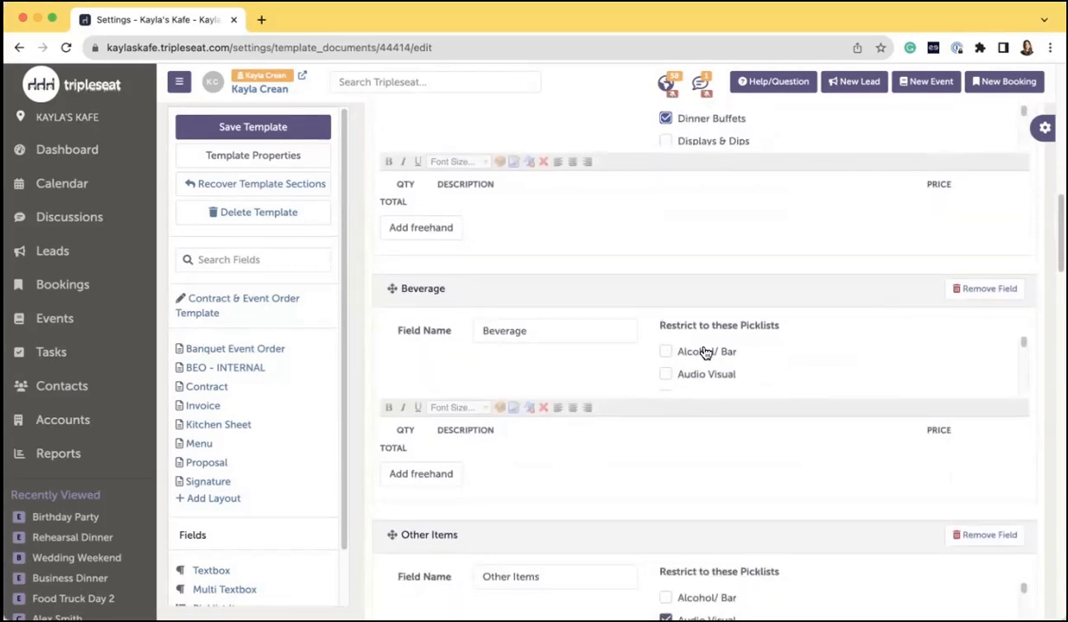
{"action": "scroll", "coordinate": [708, 352], "scroll_direction": "down", "scroll_amount": 2}
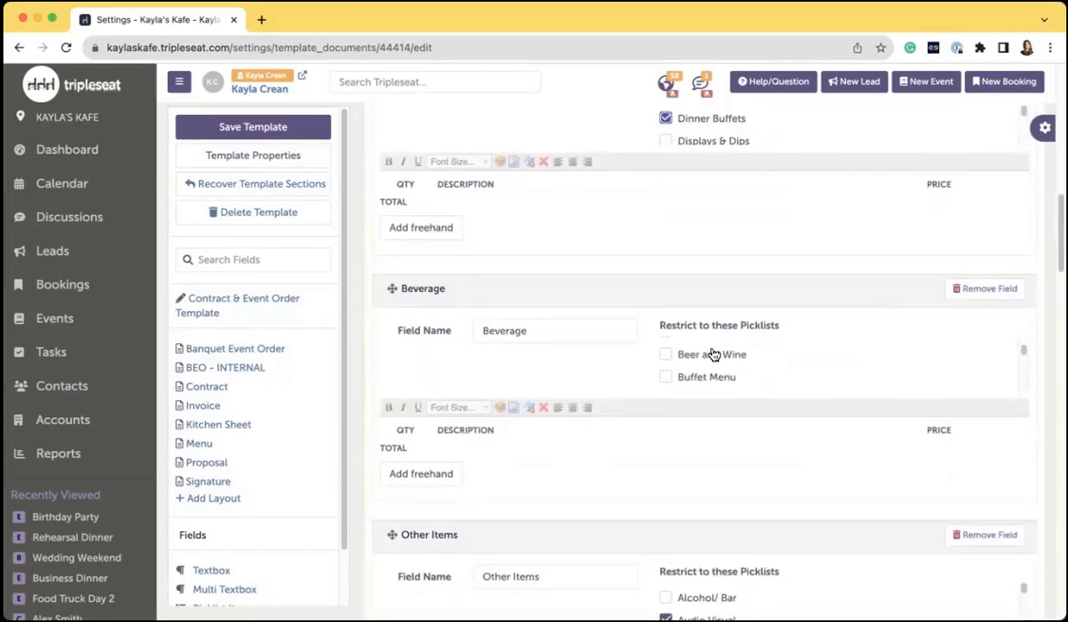
{"action": "left_click", "coordinate": [666, 355]}
{"action": "scroll", "coordinate": [691, 367], "scroll_direction": "down", "scroll_amount": 5}
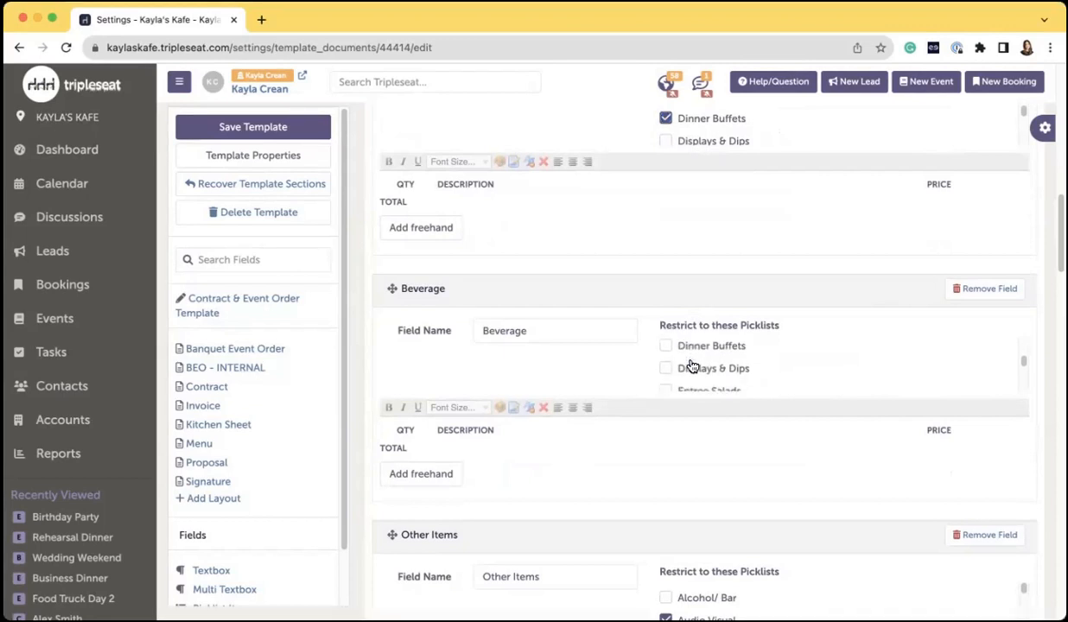
{"action": "left_click", "coordinate": [666, 354]}
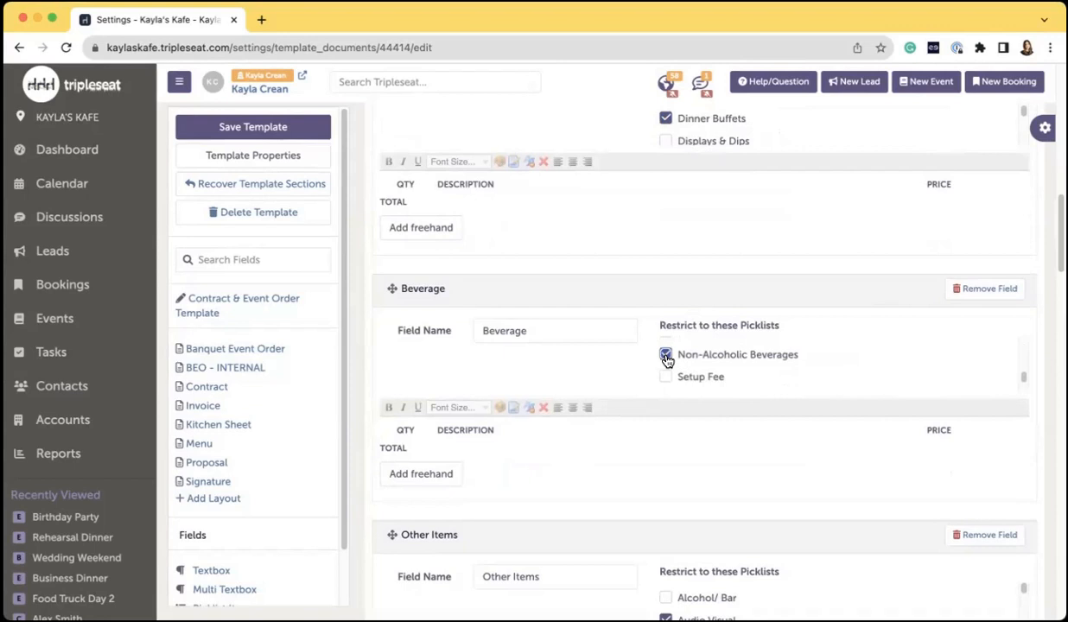
Step: Add the Alcohol/ Bar picklist to the Beverage field's allowed picklists and save the template
{"action": "scroll", "coordinate": [704, 364], "scroll_direction": "down", "scroll_amount": 3}
{"action": "scroll", "coordinate": [704, 363], "scroll_direction": "up", "scroll_amount": 5}
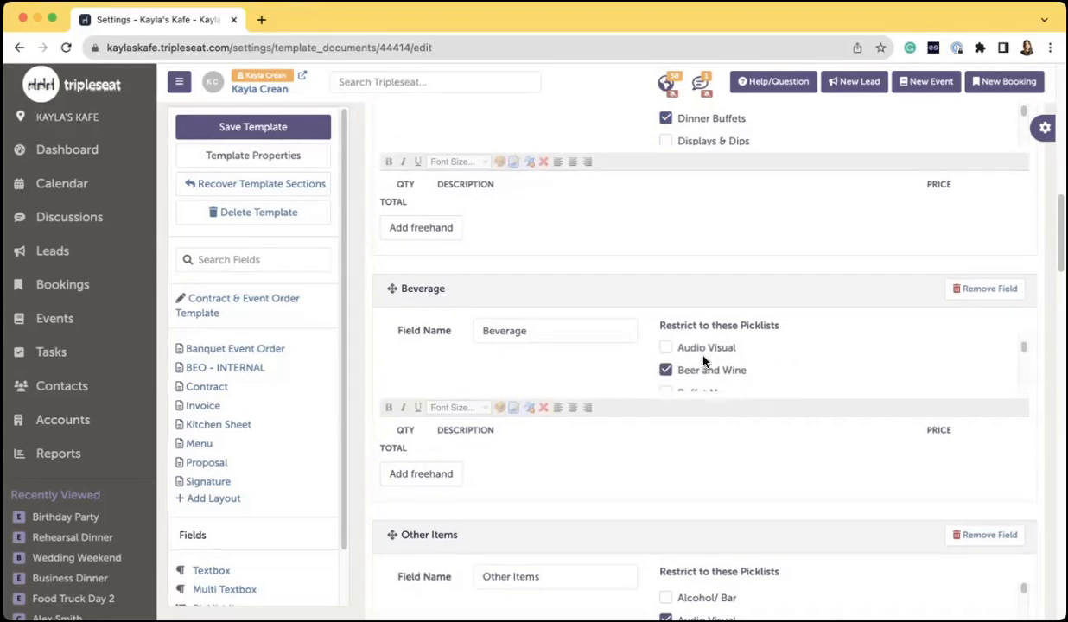
{"action": "left_click", "coordinate": [665, 351]}
{"action": "left_click", "coordinate": [252, 134]}
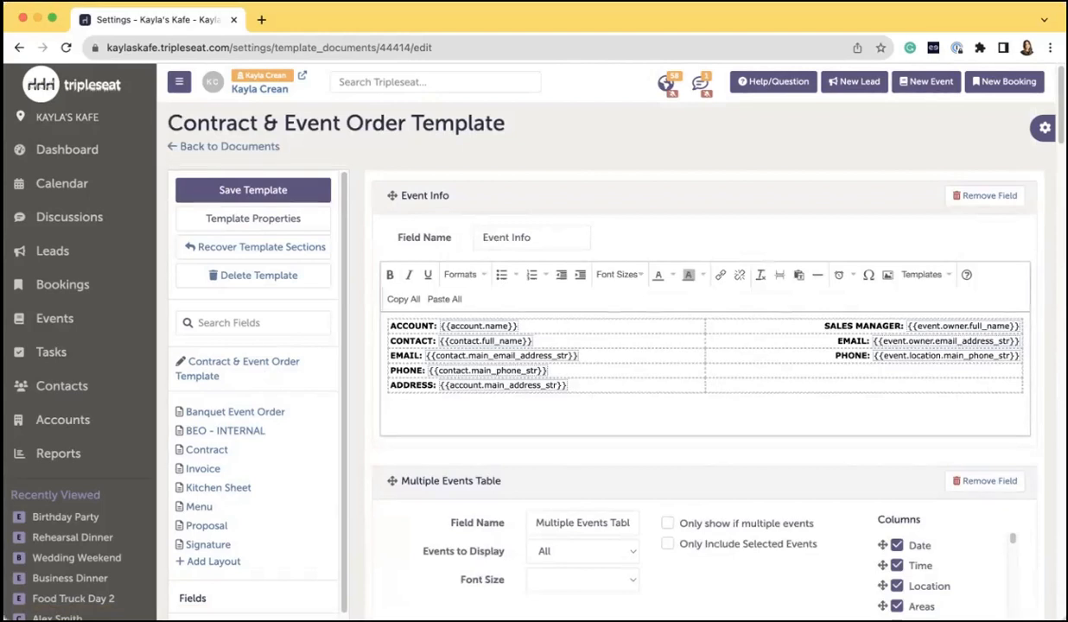
Step: Open the Kitchen Sheet layout and bring up the display settings of its Food section
{"action": "left_click", "coordinate": [230, 491]}
{"action": "scroll", "coordinate": [621, 455], "scroll_direction": "down", "scroll_amount": 2}
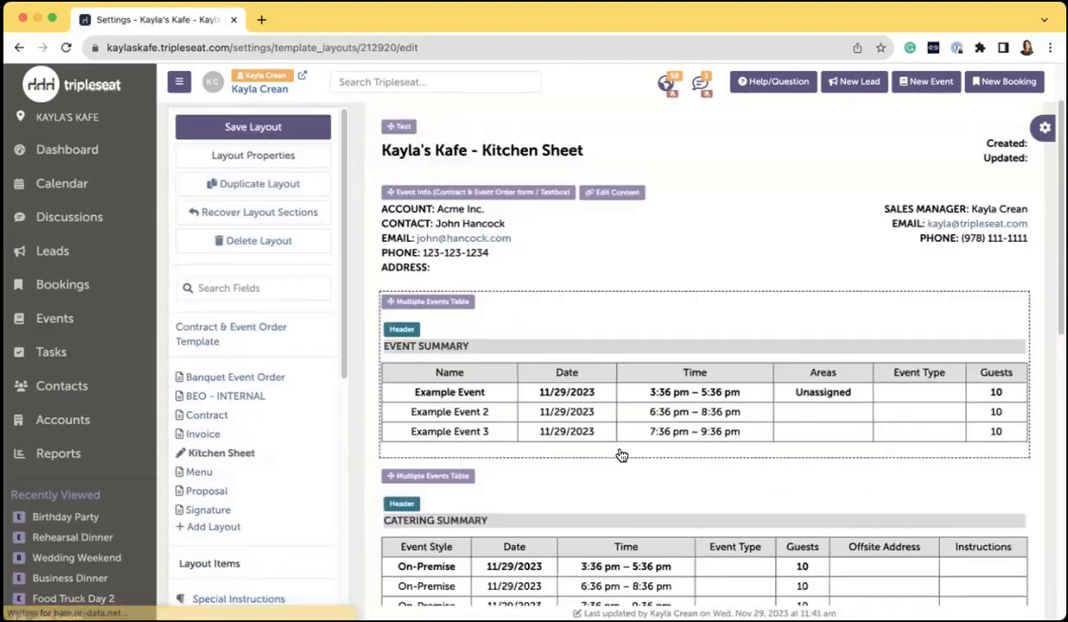
{"action": "scroll", "coordinate": [621, 456], "scroll_direction": "down", "scroll_amount": 10}
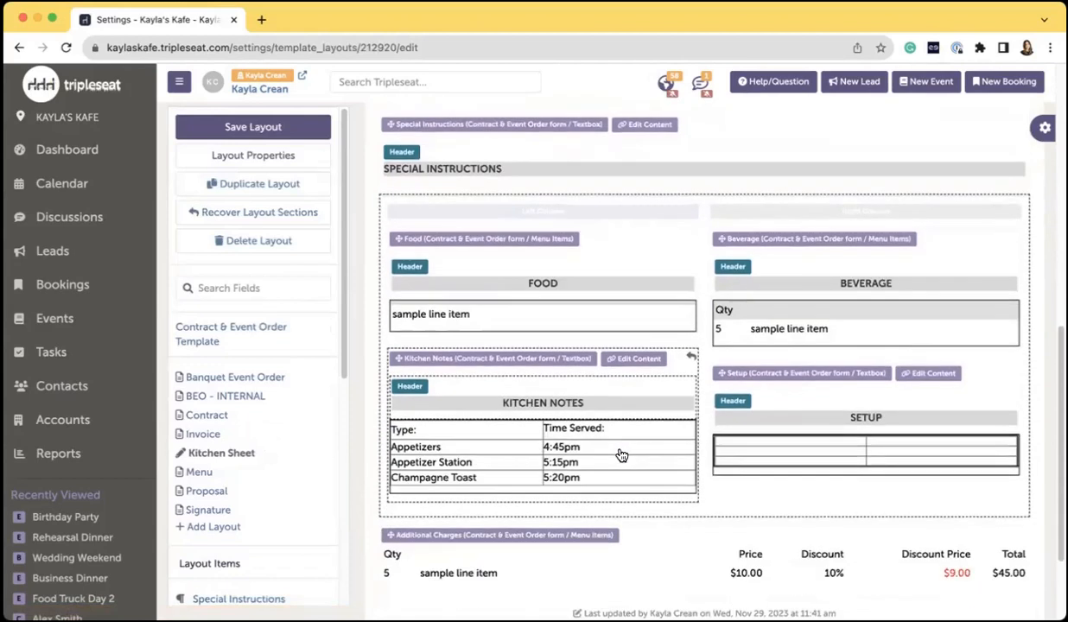
{"action": "scroll", "coordinate": [621, 455], "scroll_direction": "down", "scroll_amount": 1}
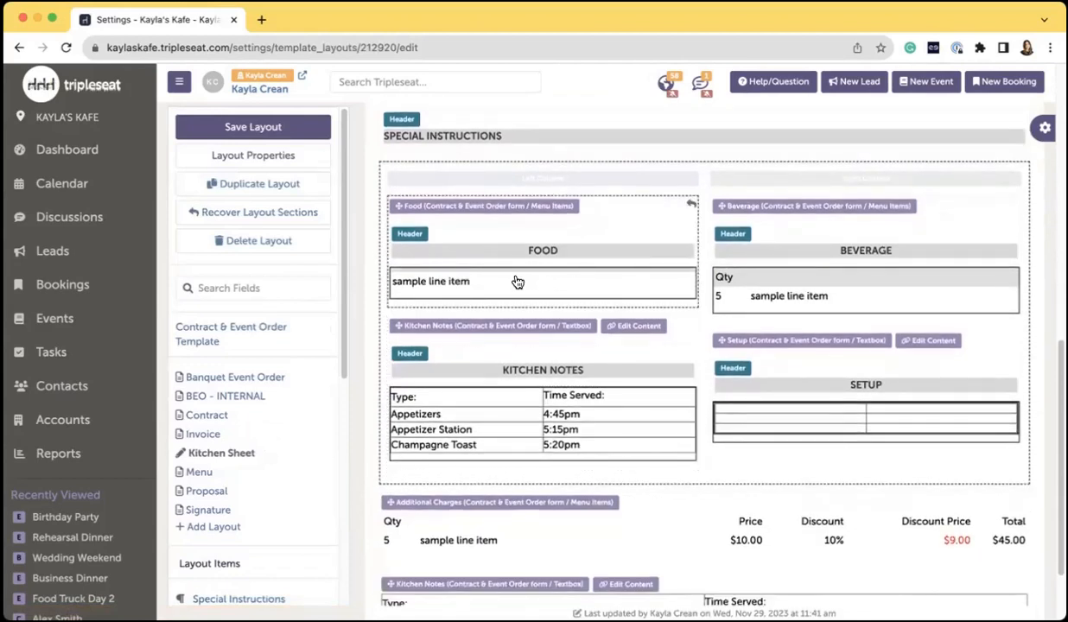
{"action": "left_click", "coordinate": [516, 282]}
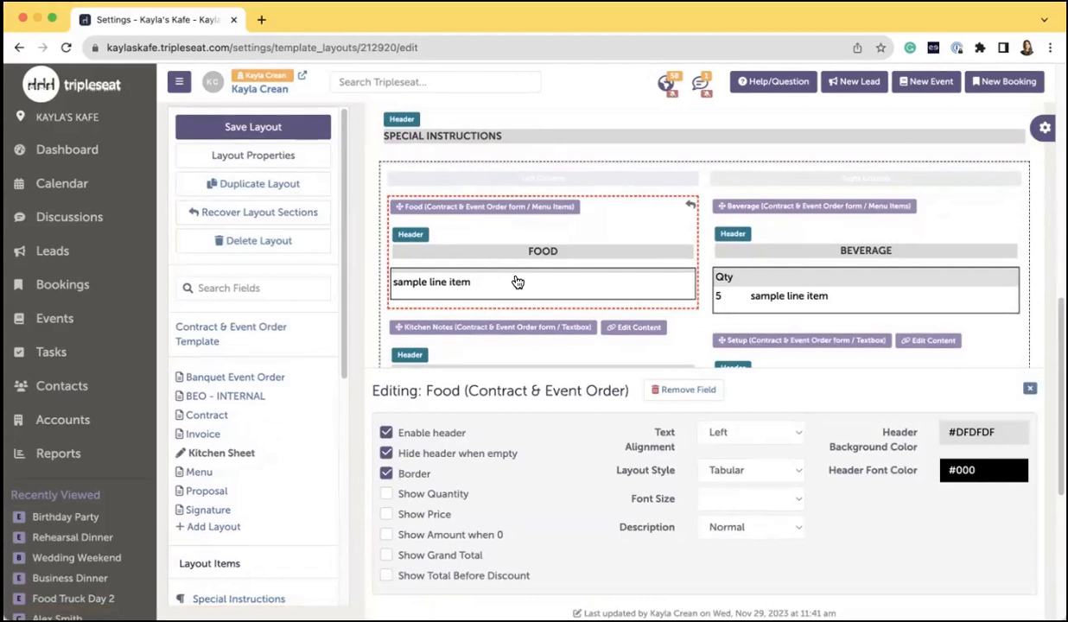
{"action": "scroll", "coordinate": [766, 500], "scroll_direction": "down", "scroll_amount": 1}
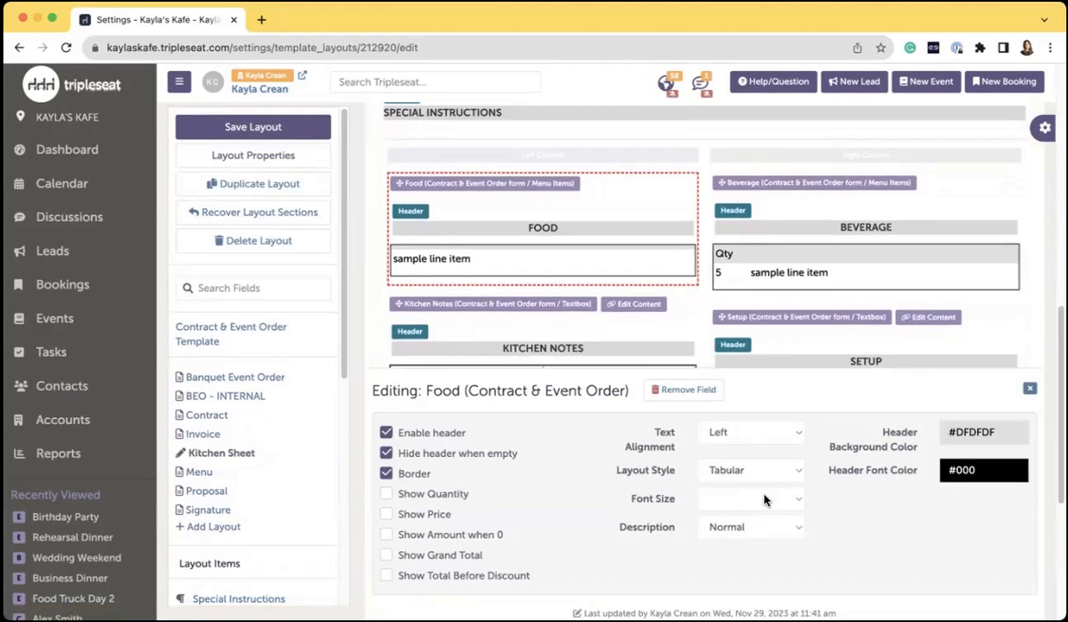
Step: Set the Food section's description display to Both
{"action": "left_click", "coordinate": [794, 533]}
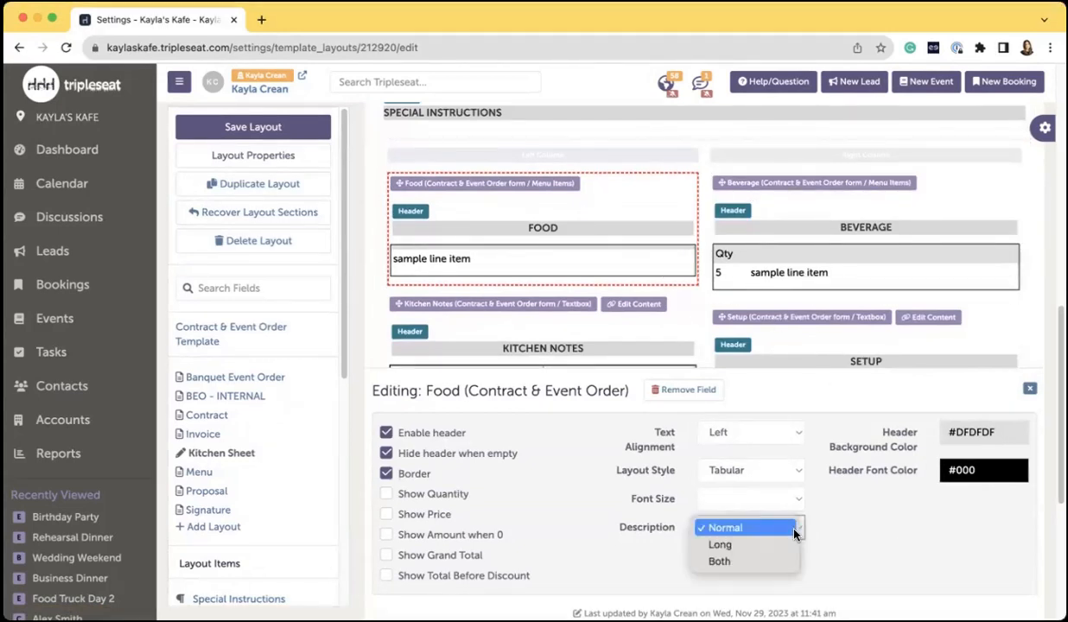
{"action": "left_click", "coordinate": [745, 545]}
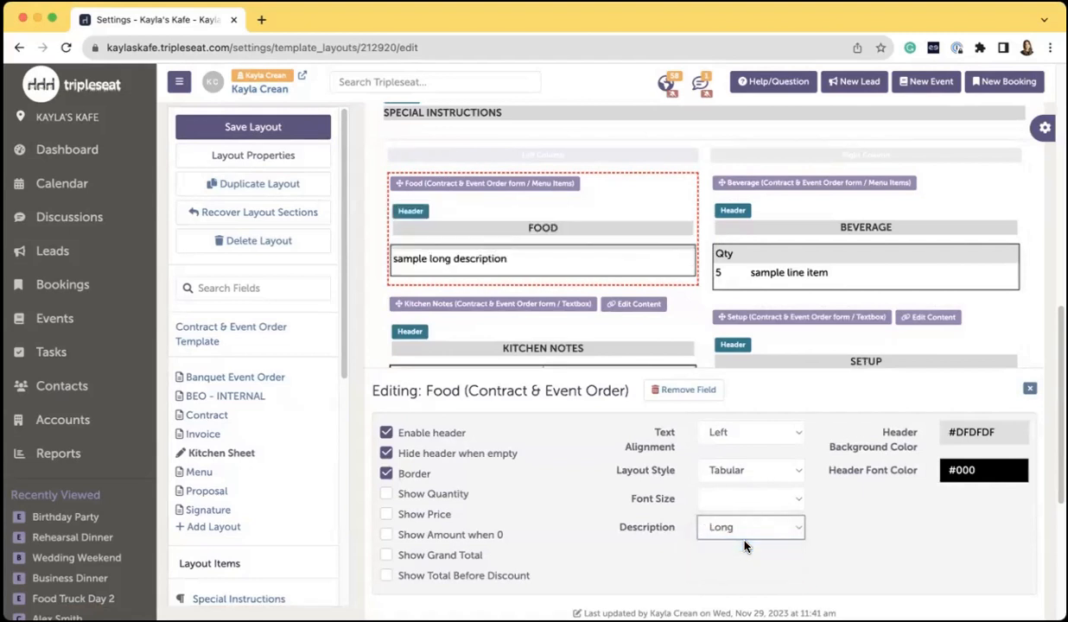
{"action": "left_click", "coordinate": [799, 529]}
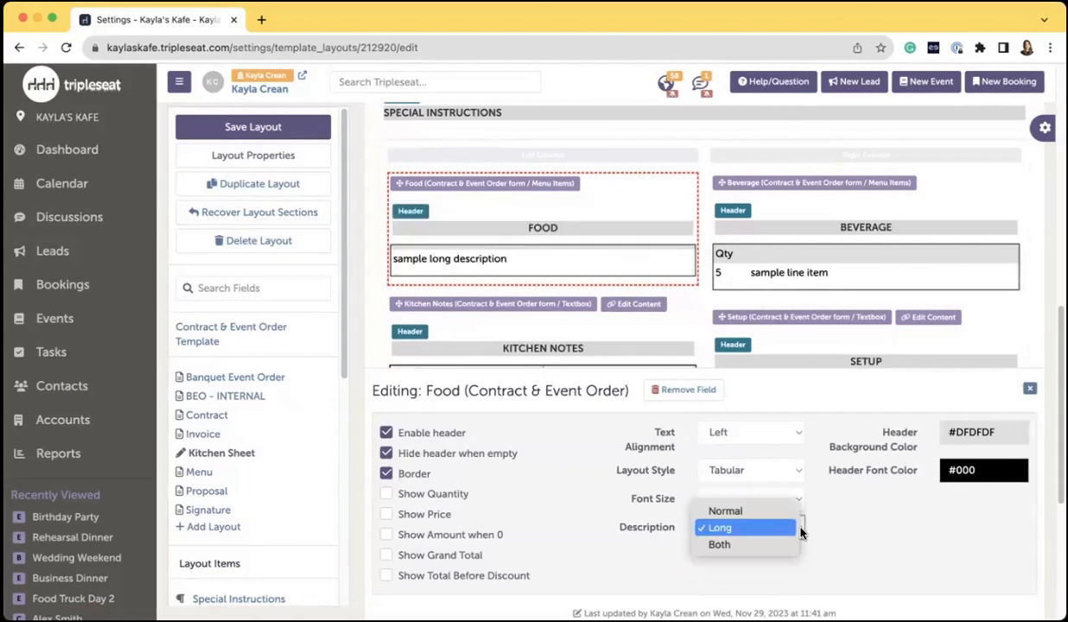
{"action": "left_click", "coordinate": [764, 544]}
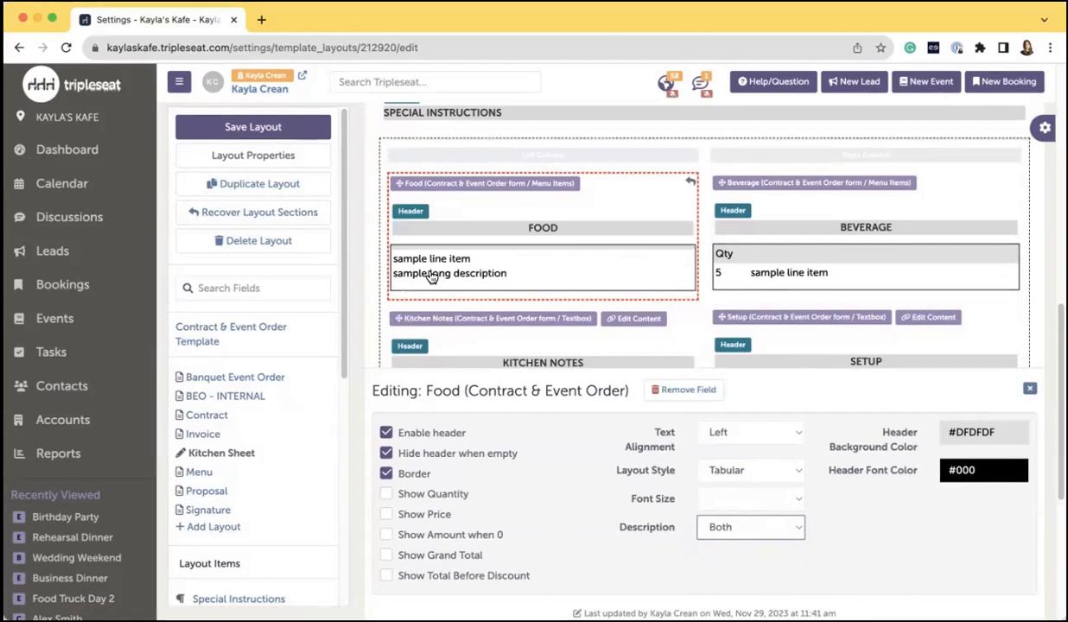
Step: Show quantities but no prices in the Food section and save the Kitchen Sheet layout
{"action": "left_click", "coordinate": [386, 495]}
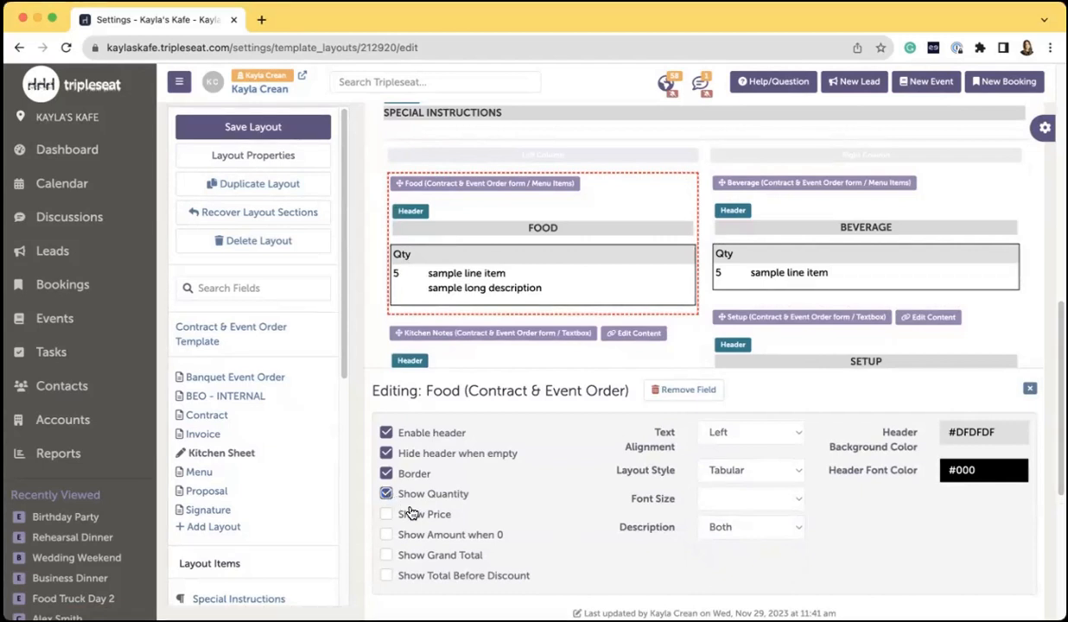
{"action": "left_click", "coordinate": [386, 515]}
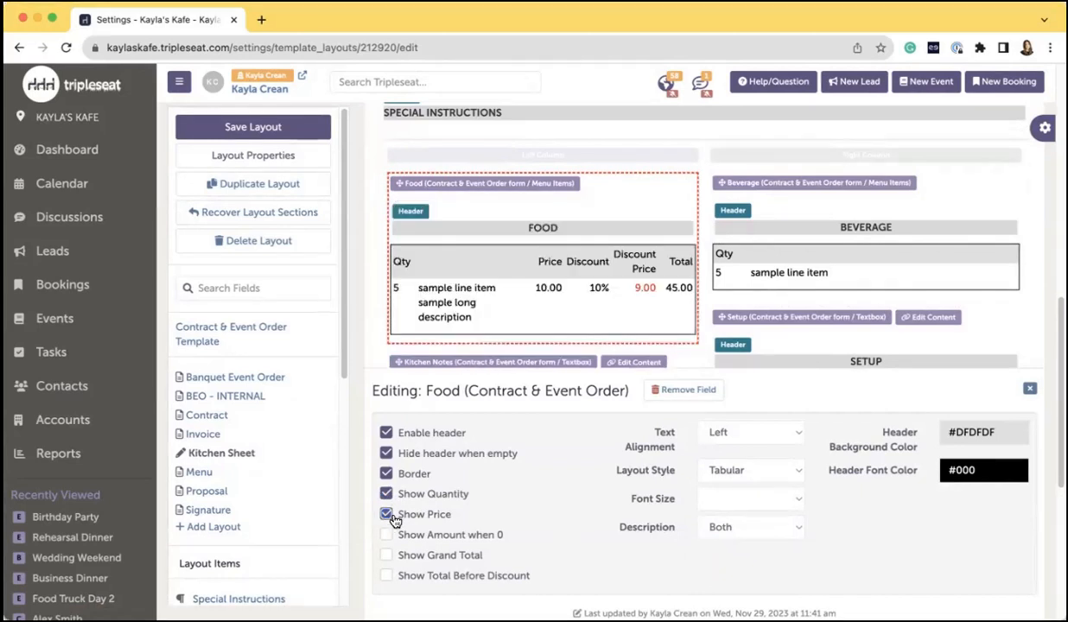
{"action": "left_click", "coordinate": [387, 515]}
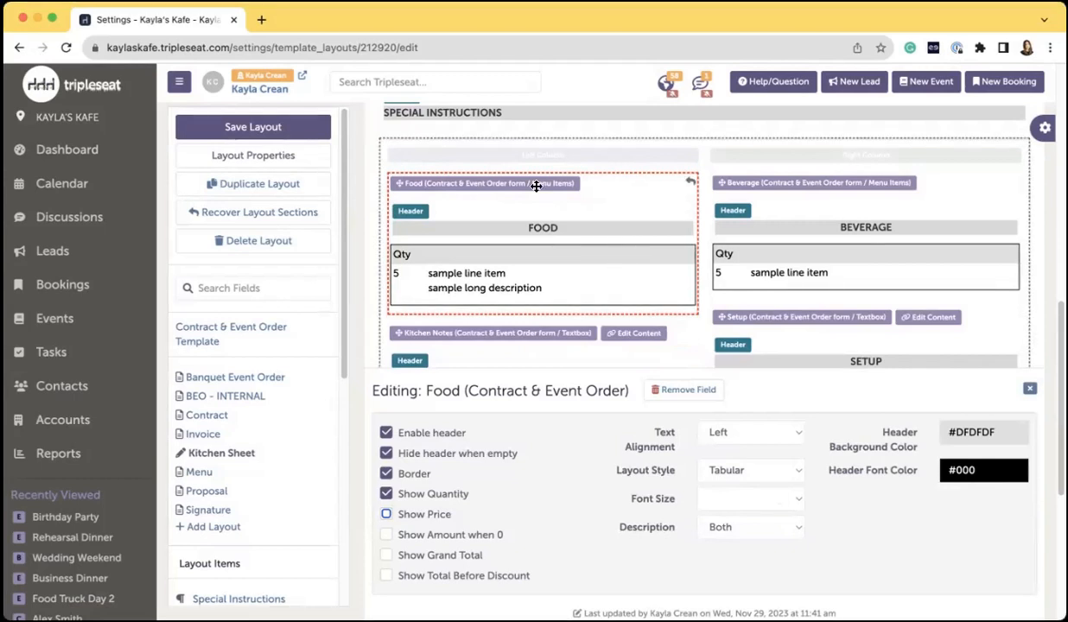
{"action": "left_click", "coordinate": [257, 129]}
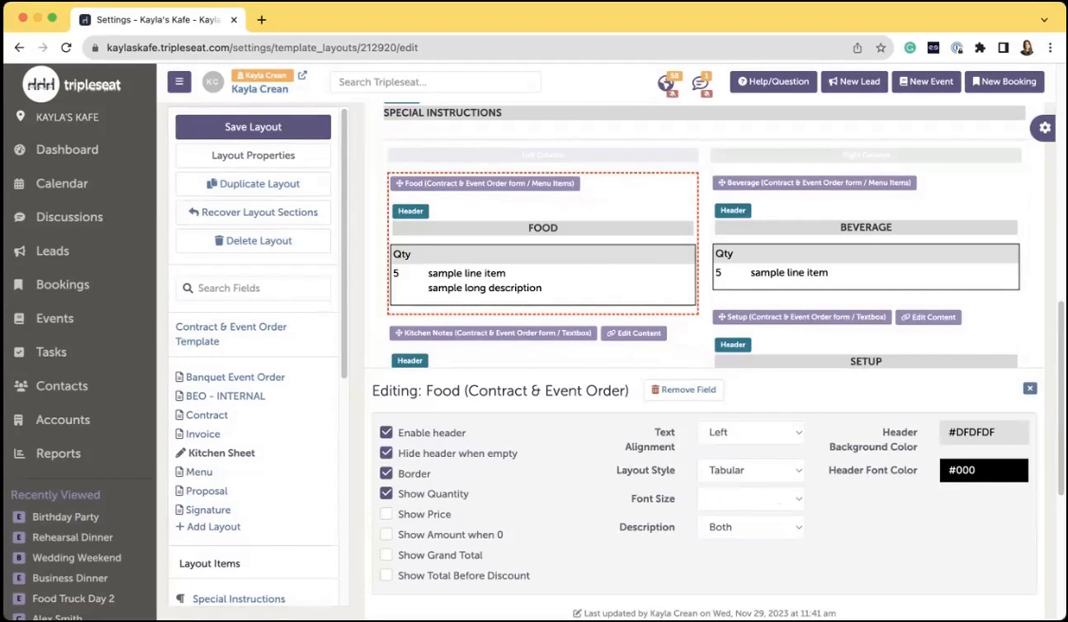
Step: Open the Birthday Party event's Contract & Event Order document for editing
{"action": "left_click", "coordinate": [69, 517]}
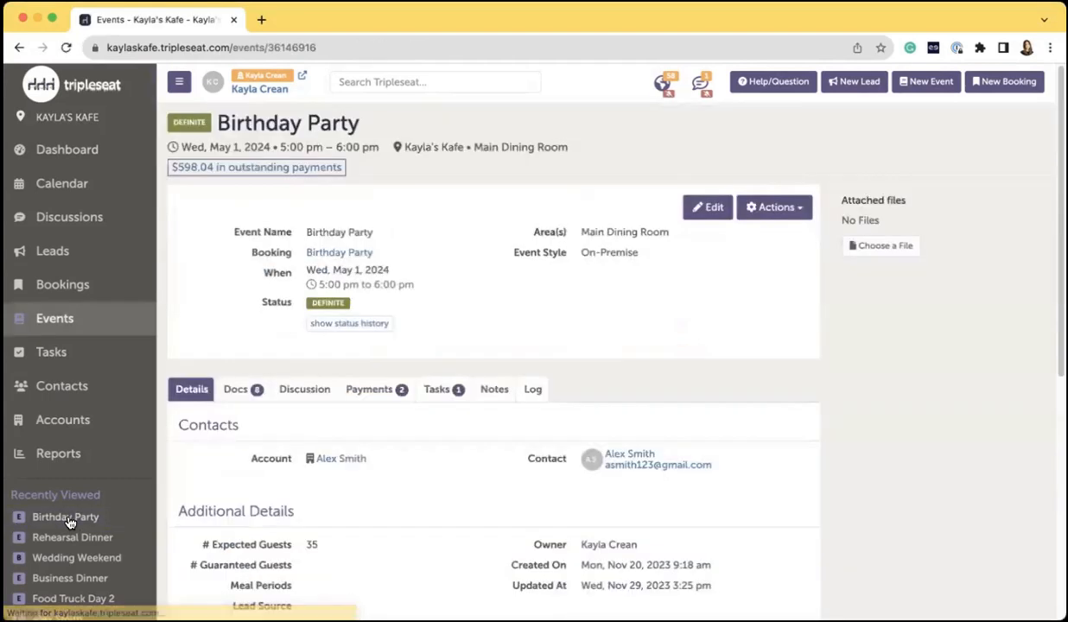
{"action": "left_click", "coordinate": [222, 389]}
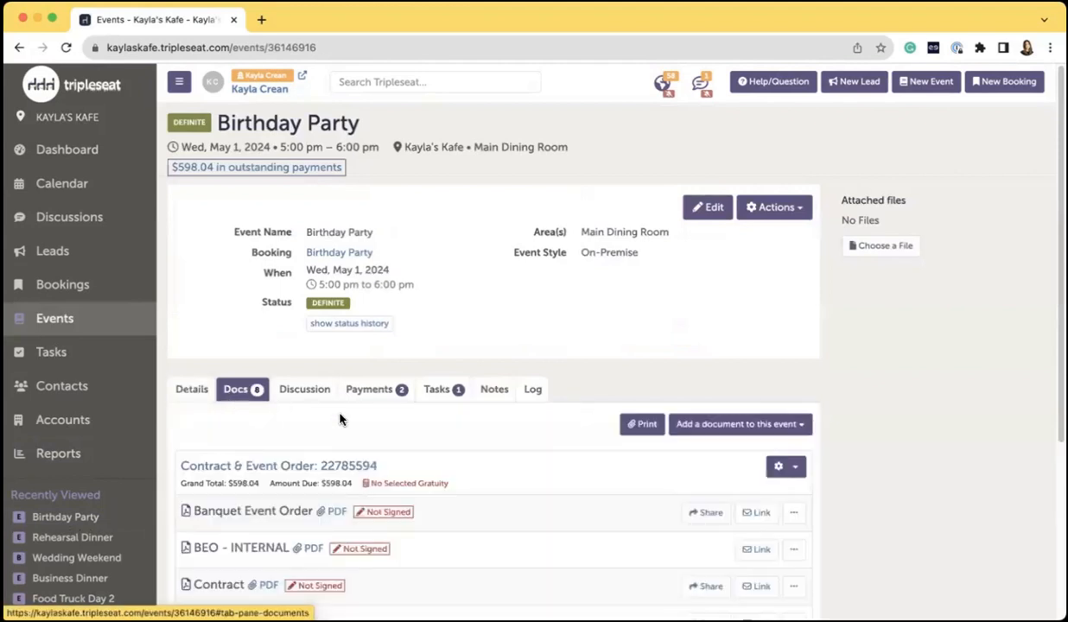
{"action": "scroll", "coordinate": [340, 419], "scroll_direction": "down", "scroll_amount": 3}
{"action": "left_click", "coordinate": [222, 325]}
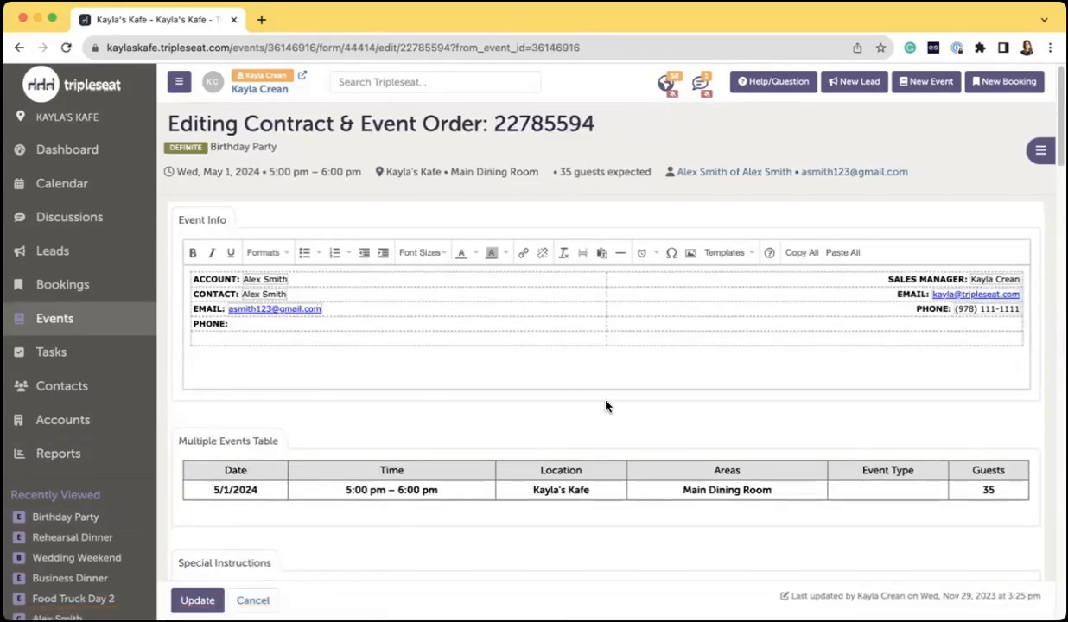
Step: Add the Beer and Wine Package heading, Red Wines and White Wines from the Beer and Wine picklist to the Beverage section
{"action": "scroll", "coordinate": [605, 406], "scroll_direction": "down", "scroll_amount": 10}
{"action": "scroll", "coordinate": [605, 406], "scroll_direction": "down", "scroll_amount": 3}
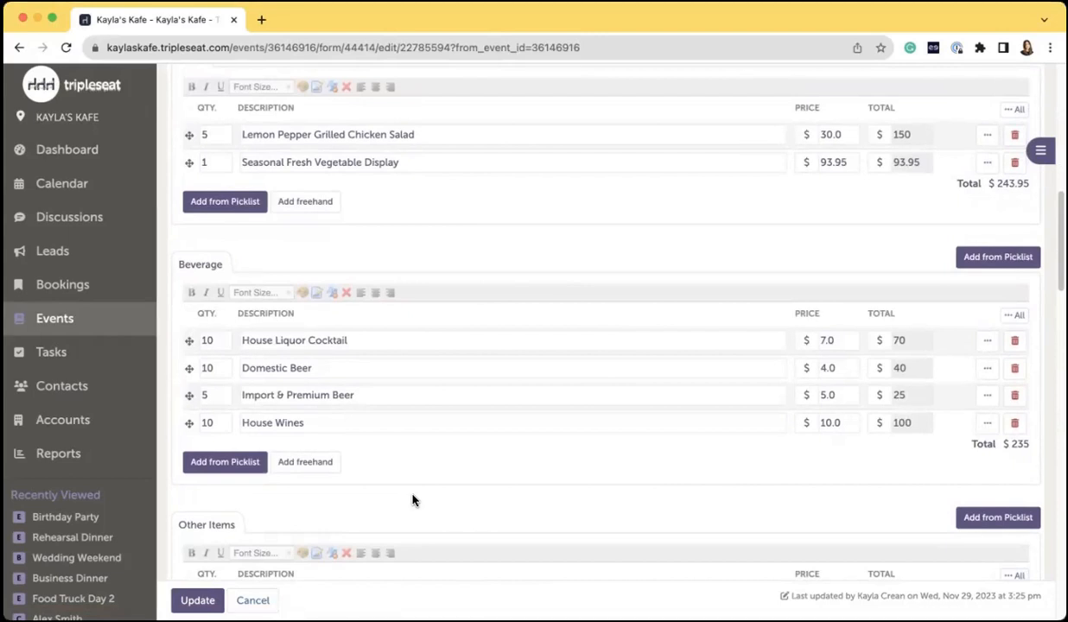
{"action": "left_click", "coordinate": [216, 472]}
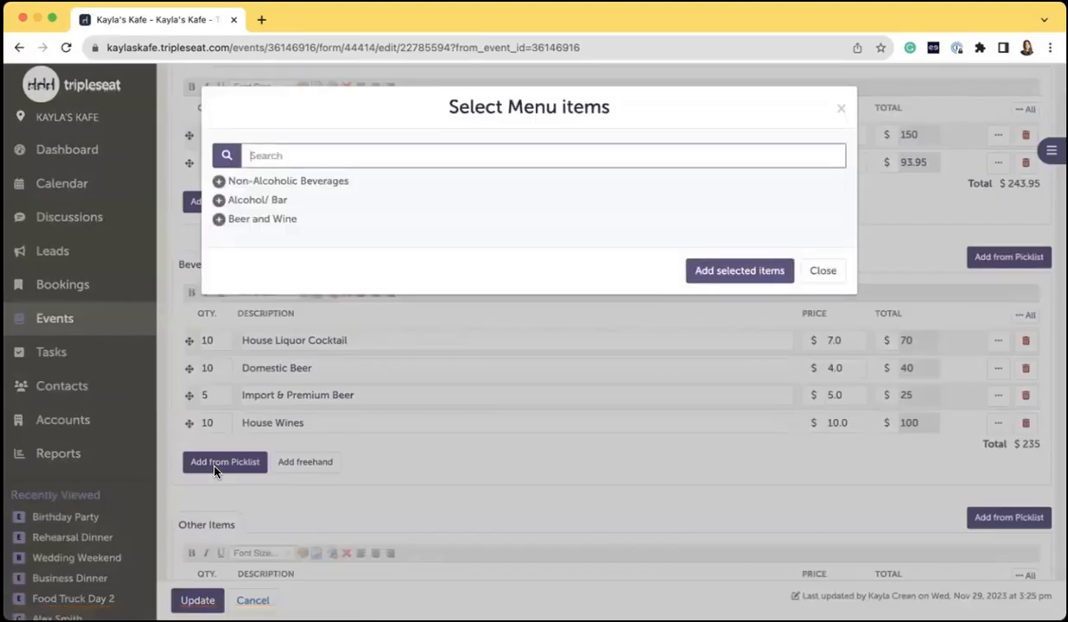
{"action": "left_click", "coordinate": [838, 110]}
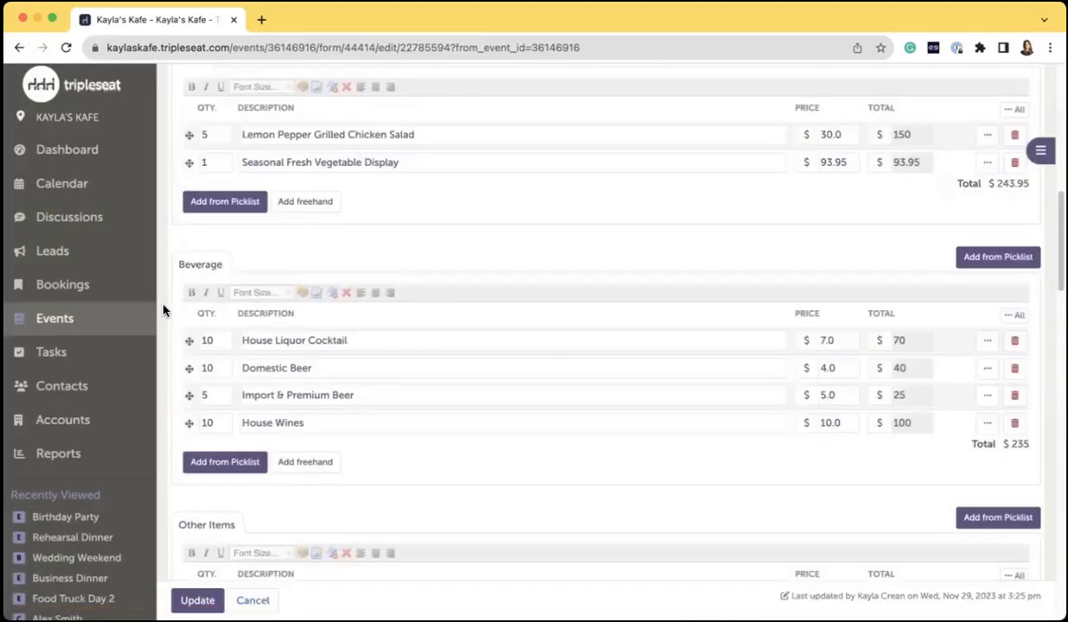
{"action": "left_click", "coordinate": [216, 463]}
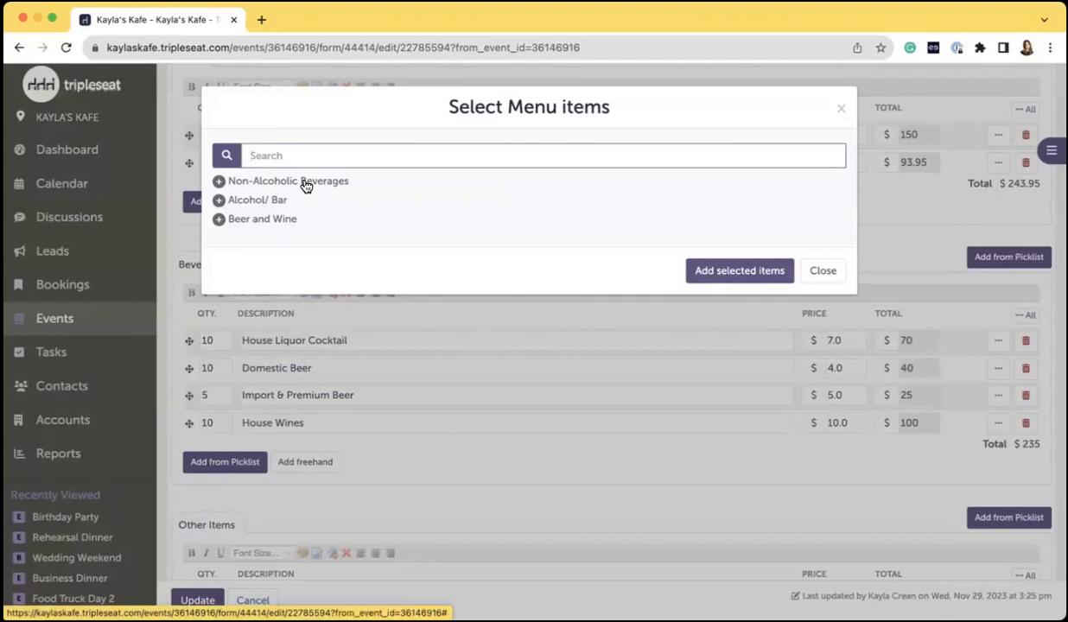
{"action": "left_click", "coordinate": [219, 219]}
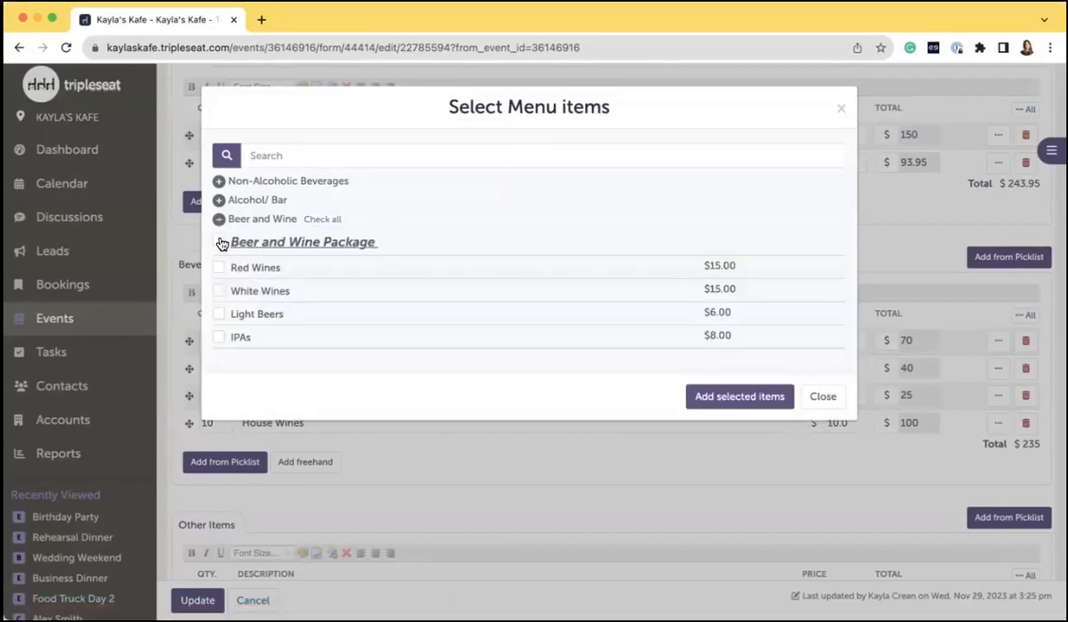
{"action": "left_click", "coordinate": [219, 243]}
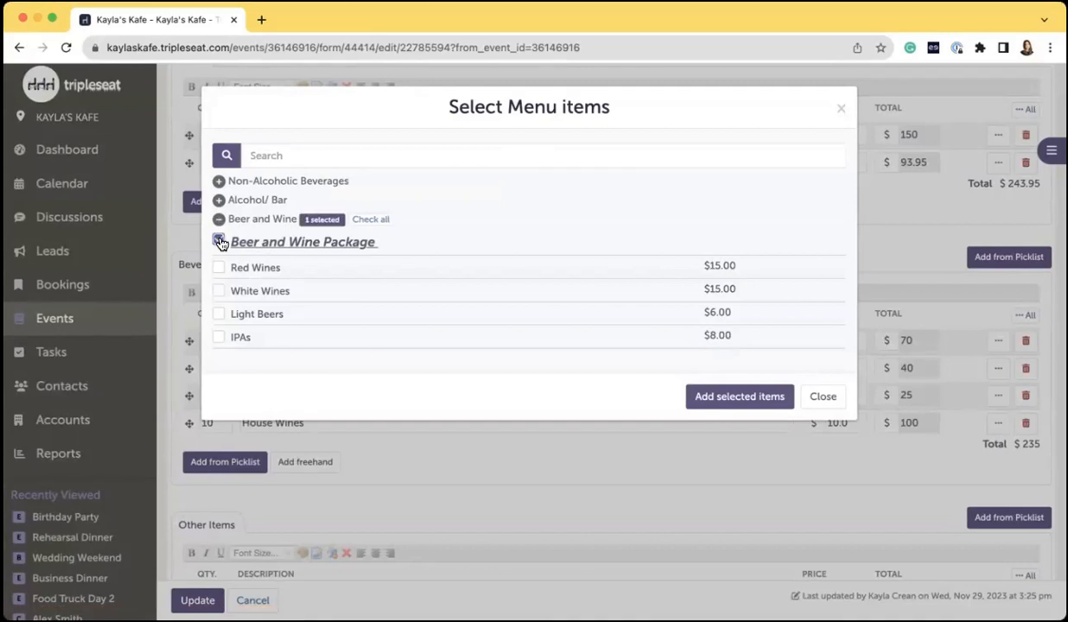
{"action": "left_click", "coordinate": [218, 268]}
{"action": "left_click", "coordinate": [218, 291]}
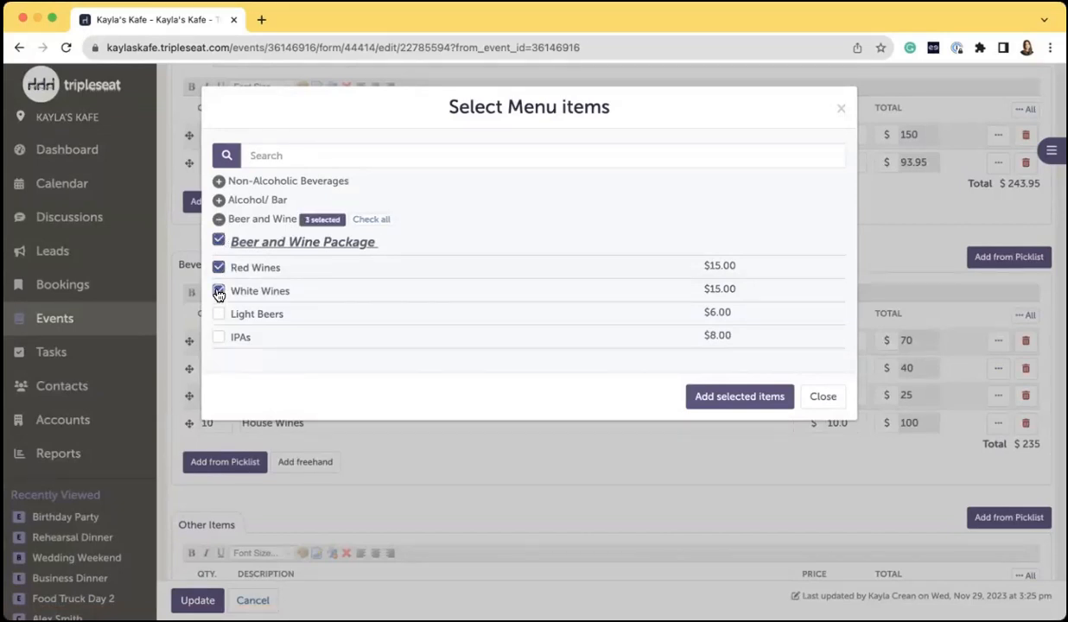
{"action": "left_click", "coordinate": [740, 399]}
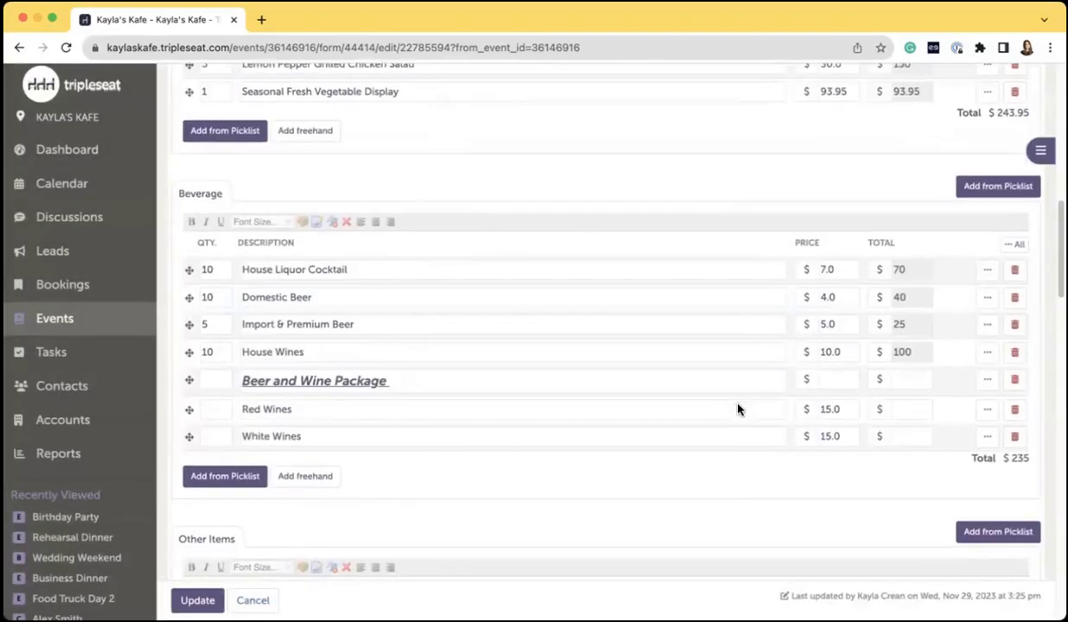
Step: Set the quantities of Red Wines and White Wines to 10 each and save the event document
{"action": "left_click", "coordinate": [214, 410]}
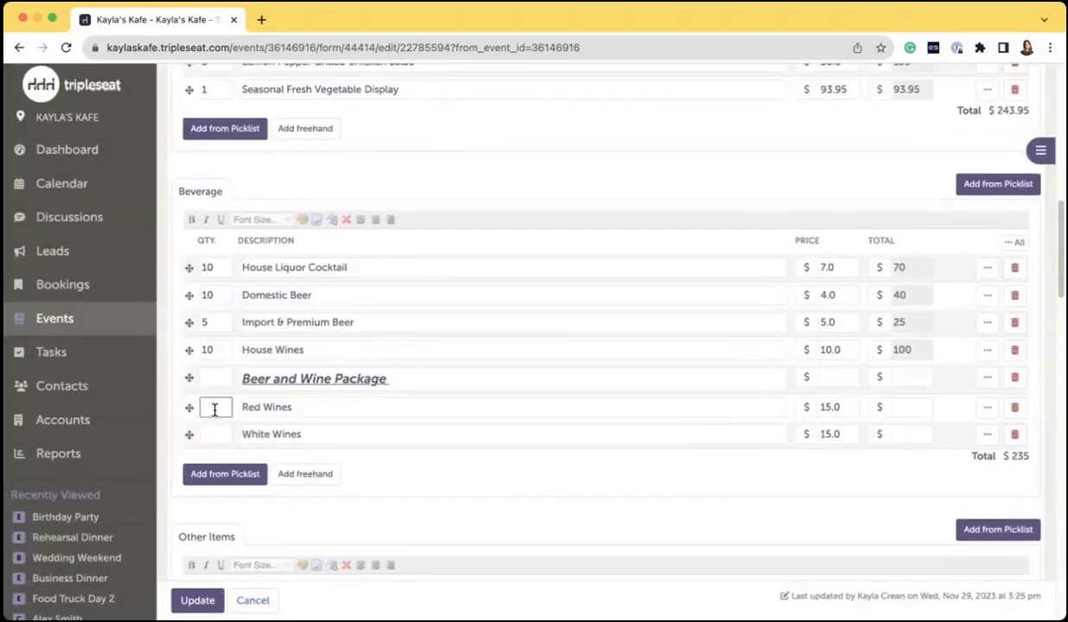
{"action": "type", "text": "10"}
{"action": "left_click", "coordinate": [216, 420]}
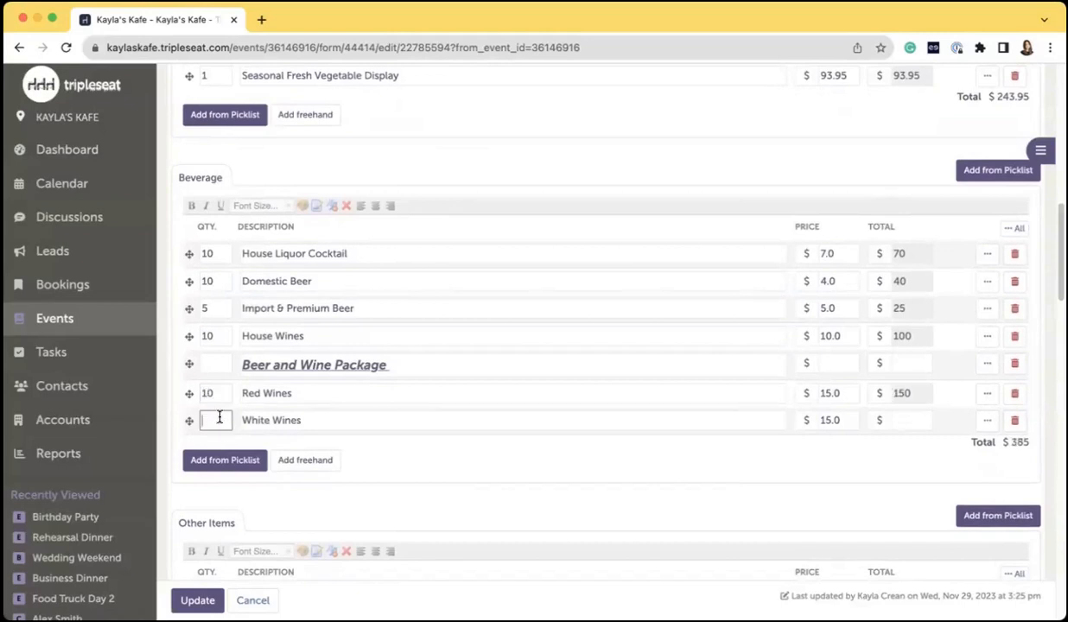
{"action": "type", "text": "10"}
{"action": "left_click", "coordinate": [468, 451]}
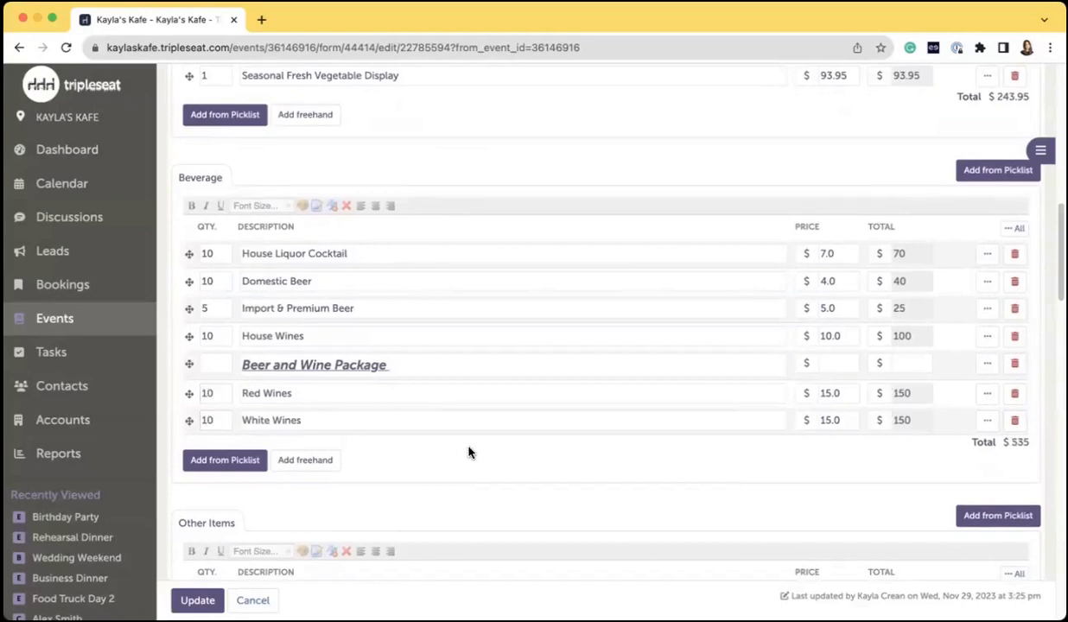
{"action": "left_click", "coordinate": [204, 605]}
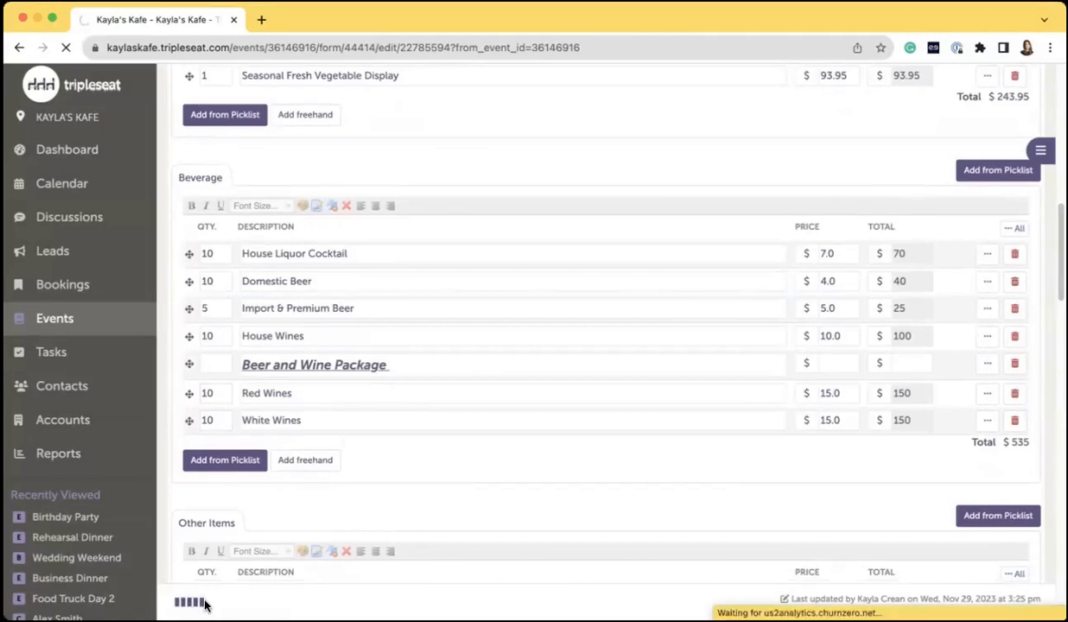
Step: Open the Banquet Event Order PDF and review its food and beverage line items
{"action": "scroll", "coordinate": [439, 455], "scroll_direction": "down", "scroll_amount": 3}
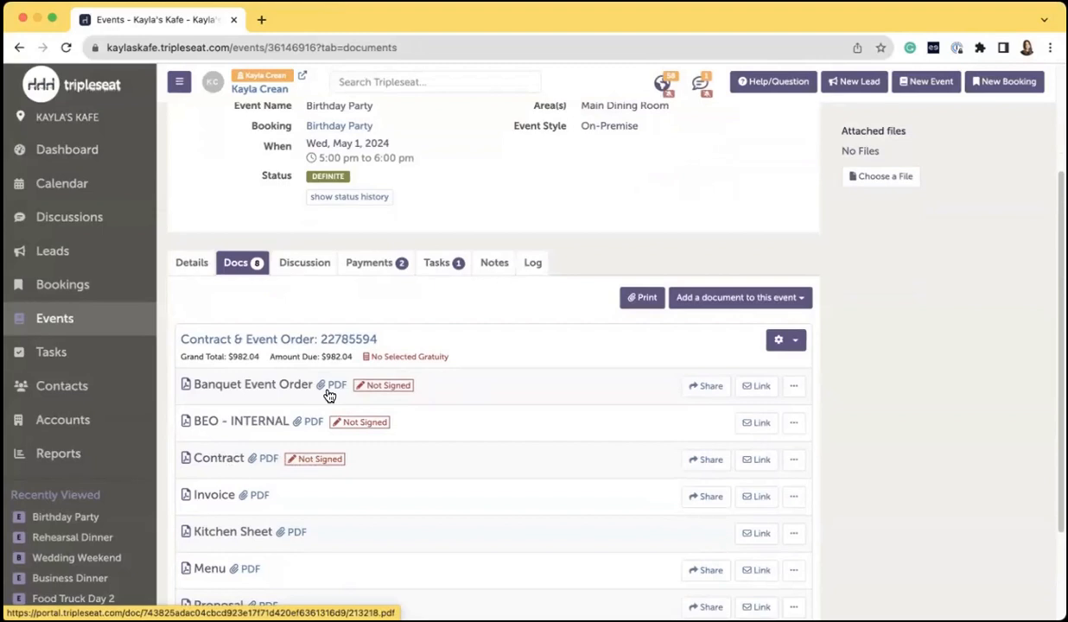
{"action": "left_click", "coordinate": [333, 385]}
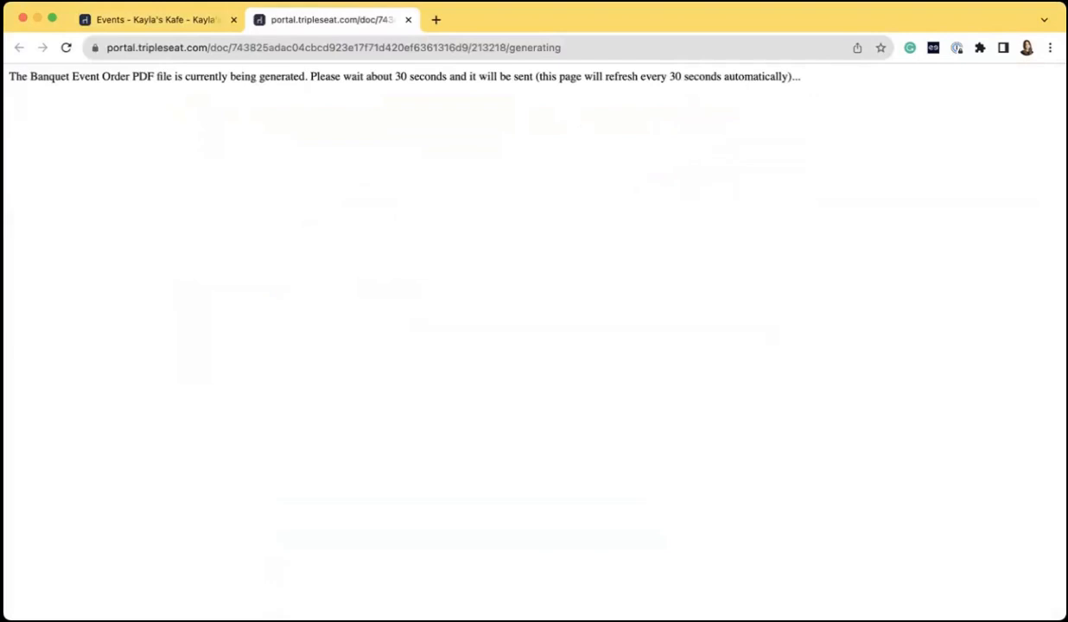
{"action": "left_click", "coordinate": [65, 50]}
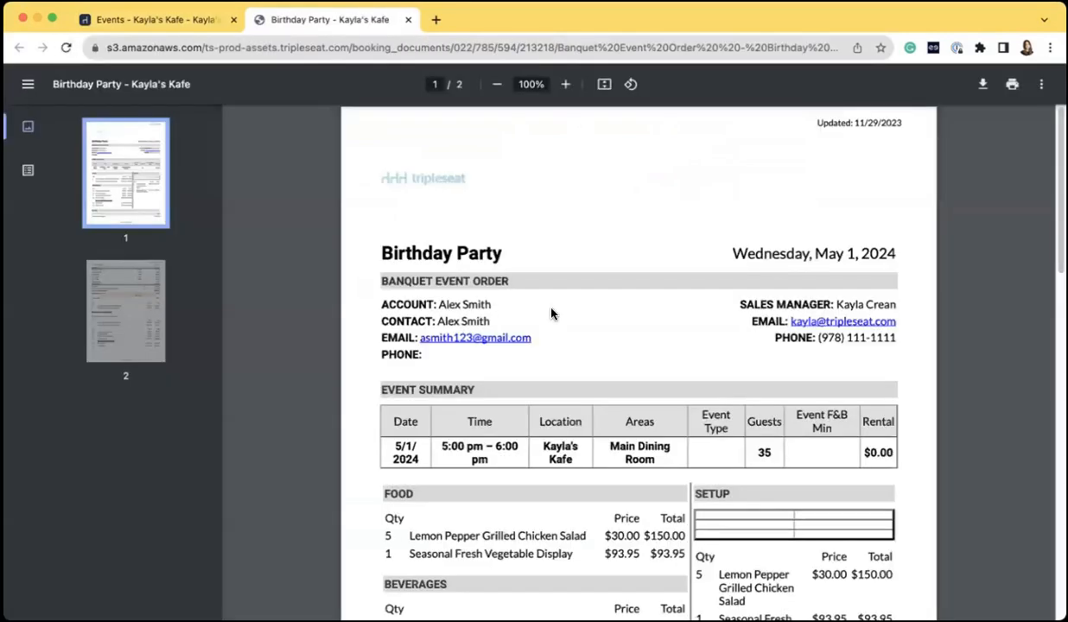
{"action": "scroll", "coordinate": [551, 313], "scroll_direction": "down", "scroll_amount": 5}
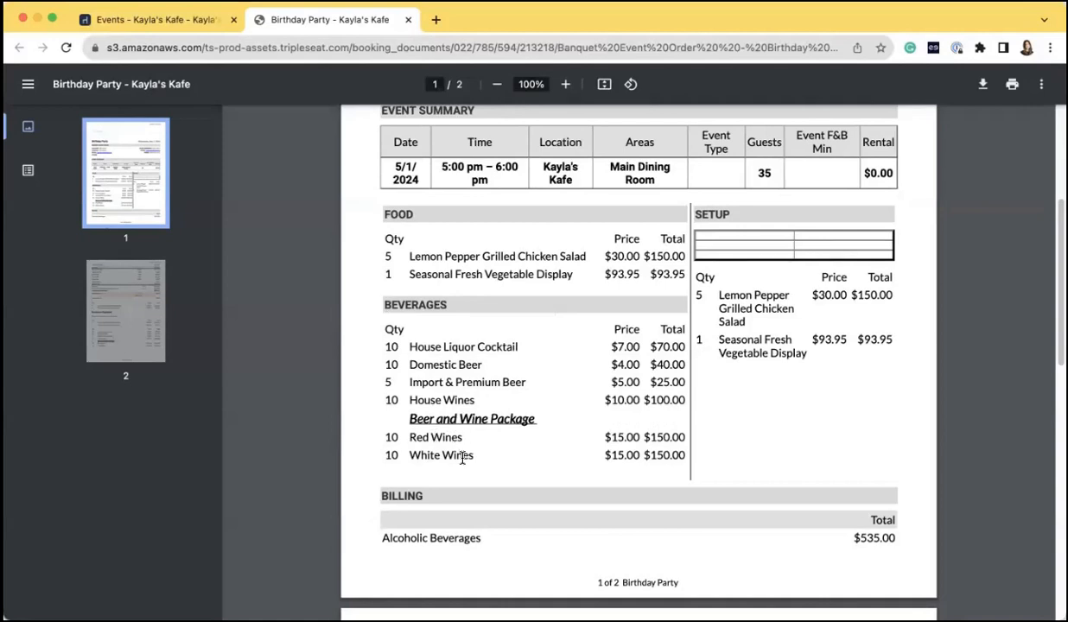
Step: Return to the event's documents page and check the Help/Question options
{"action": "left_click", "coordinate": [181, 18]}
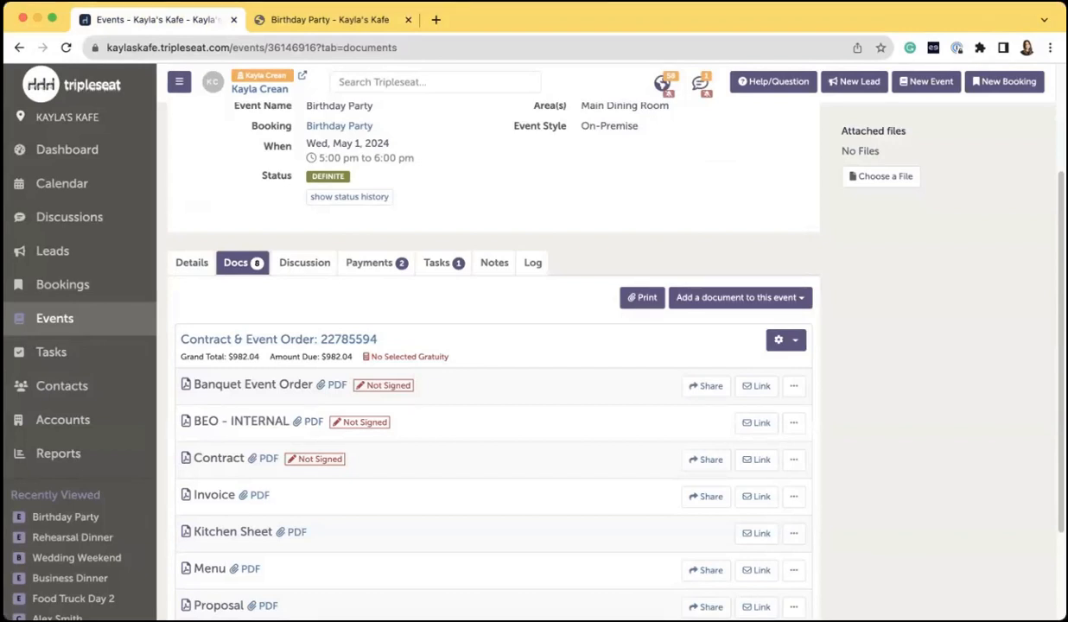
{"action": "left_click", "coordinate": [769, 85]}
{"action": "left_click", "coordinate": [836, 111]}
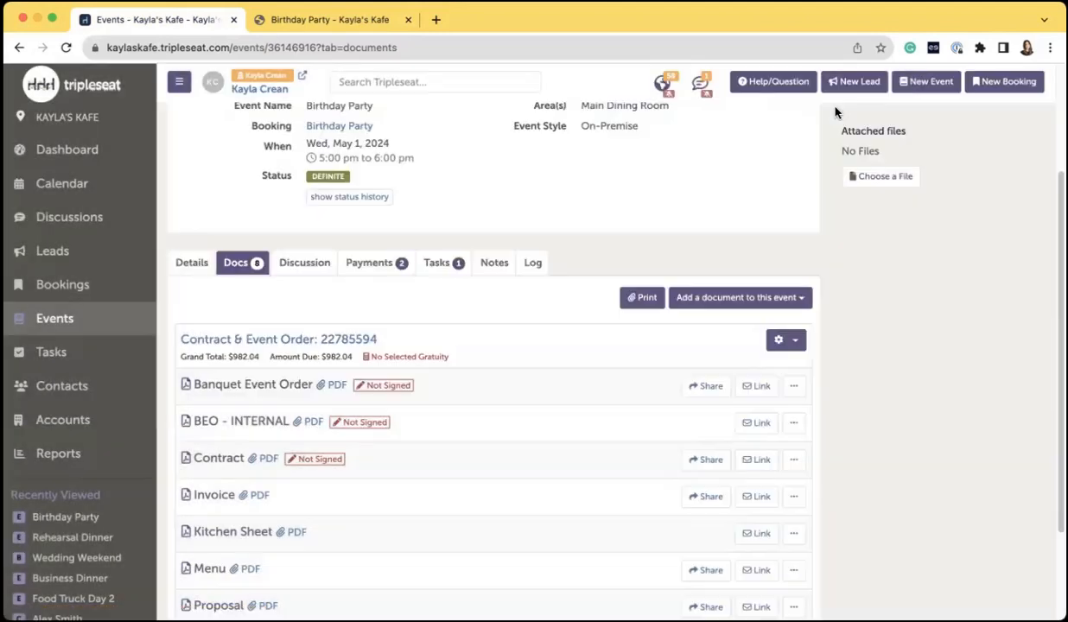